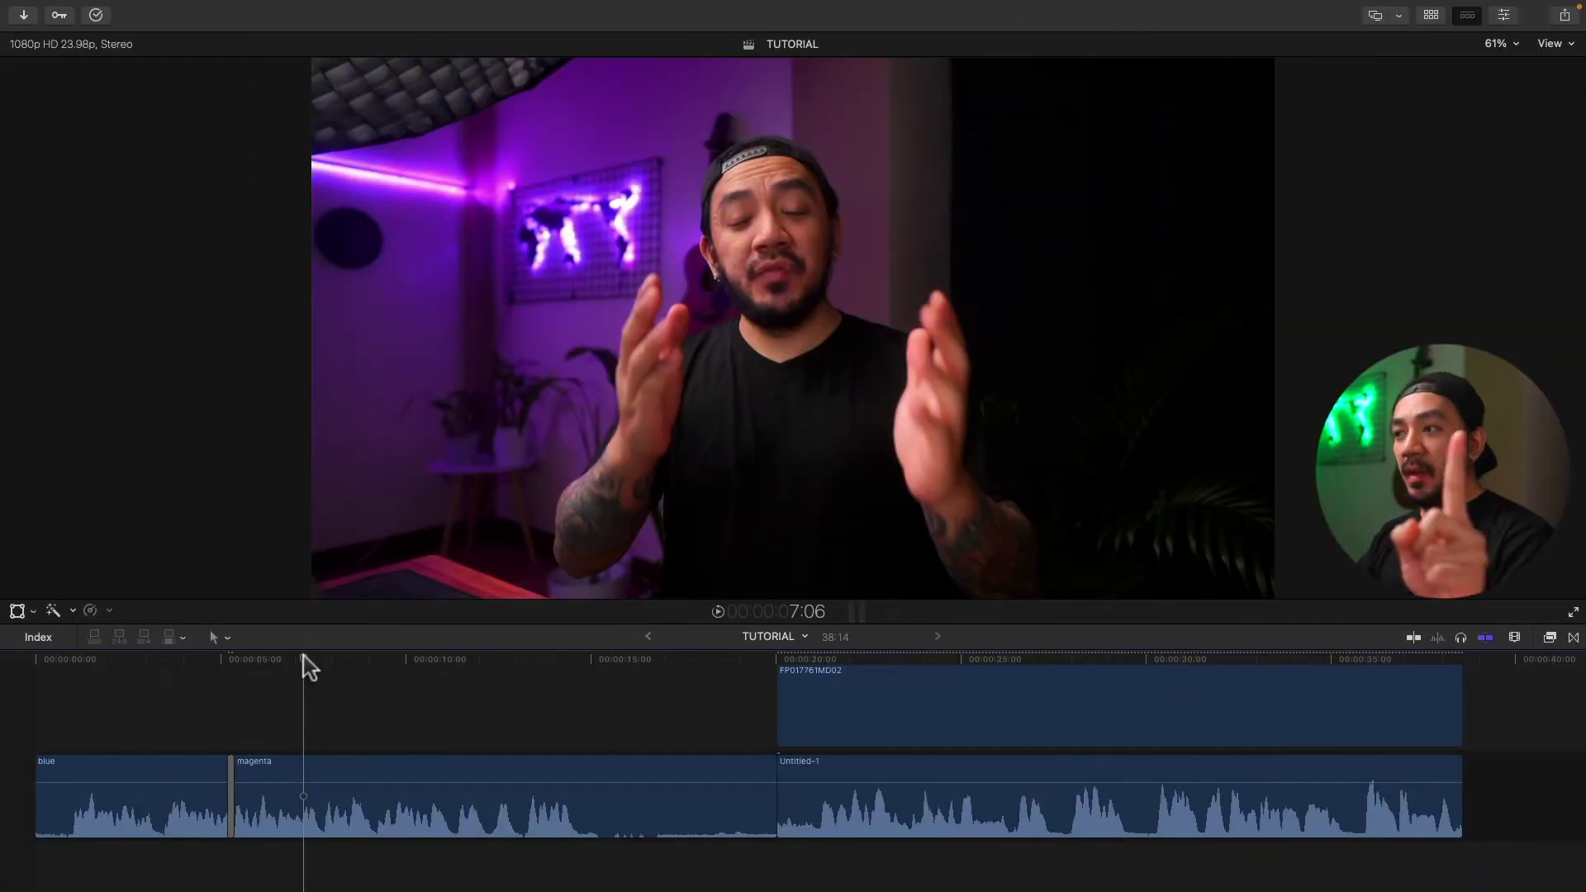
Raise the magenta clip's audio level to 6 dB, and lower it again to -4 dB
{"action": "scroll", "coordinate": [308, 680], "scroll_direction": "up", "scroll_amount": 1}
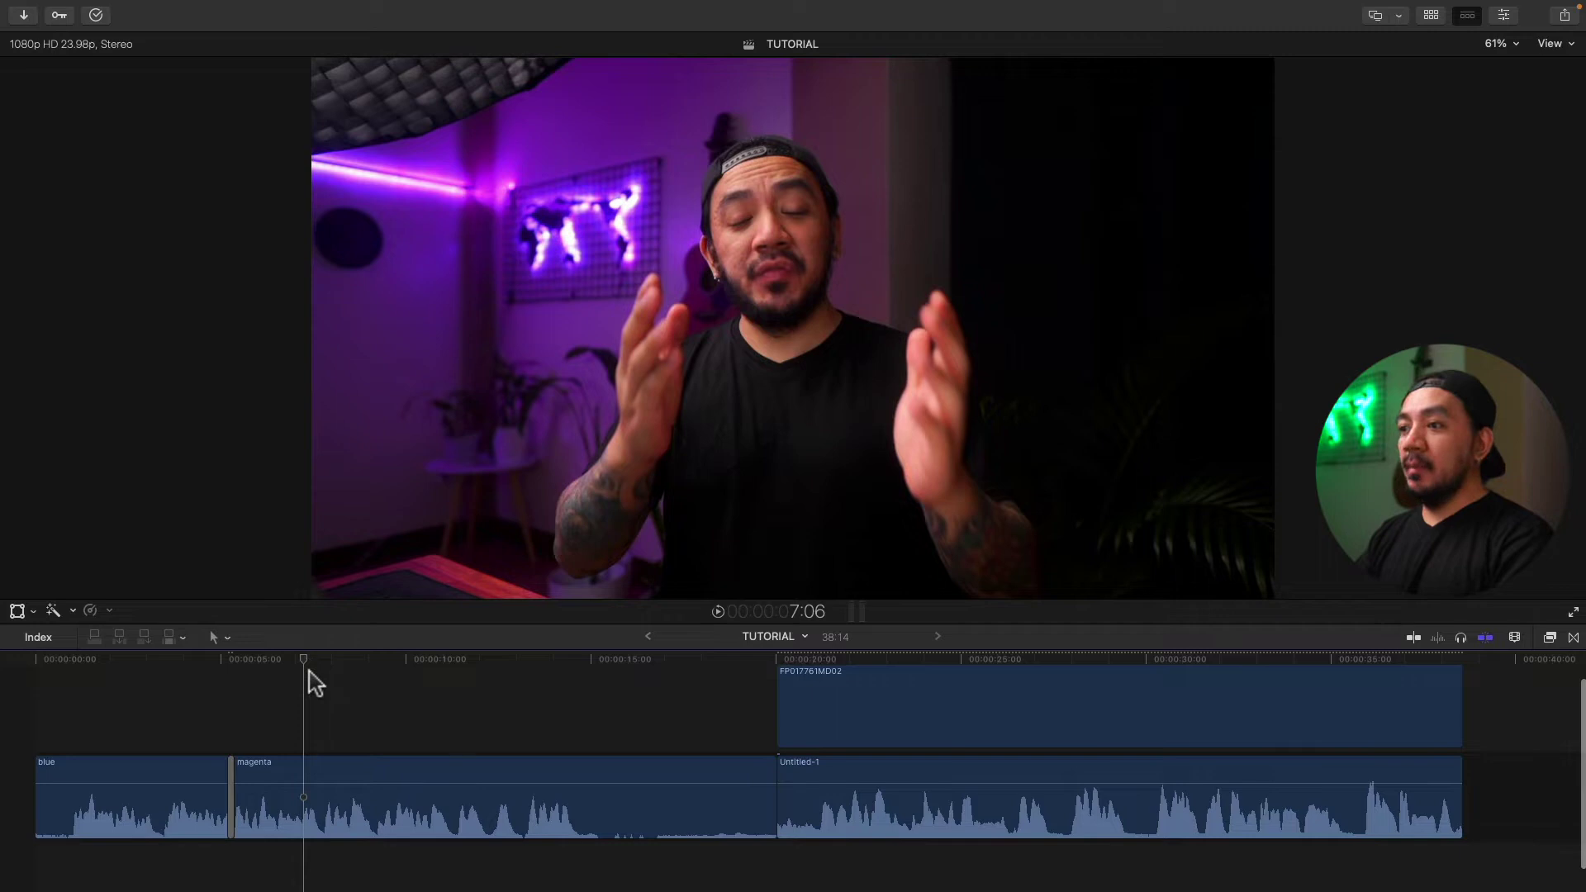
{"action": "left_click", "coordinate": [325, 810]}
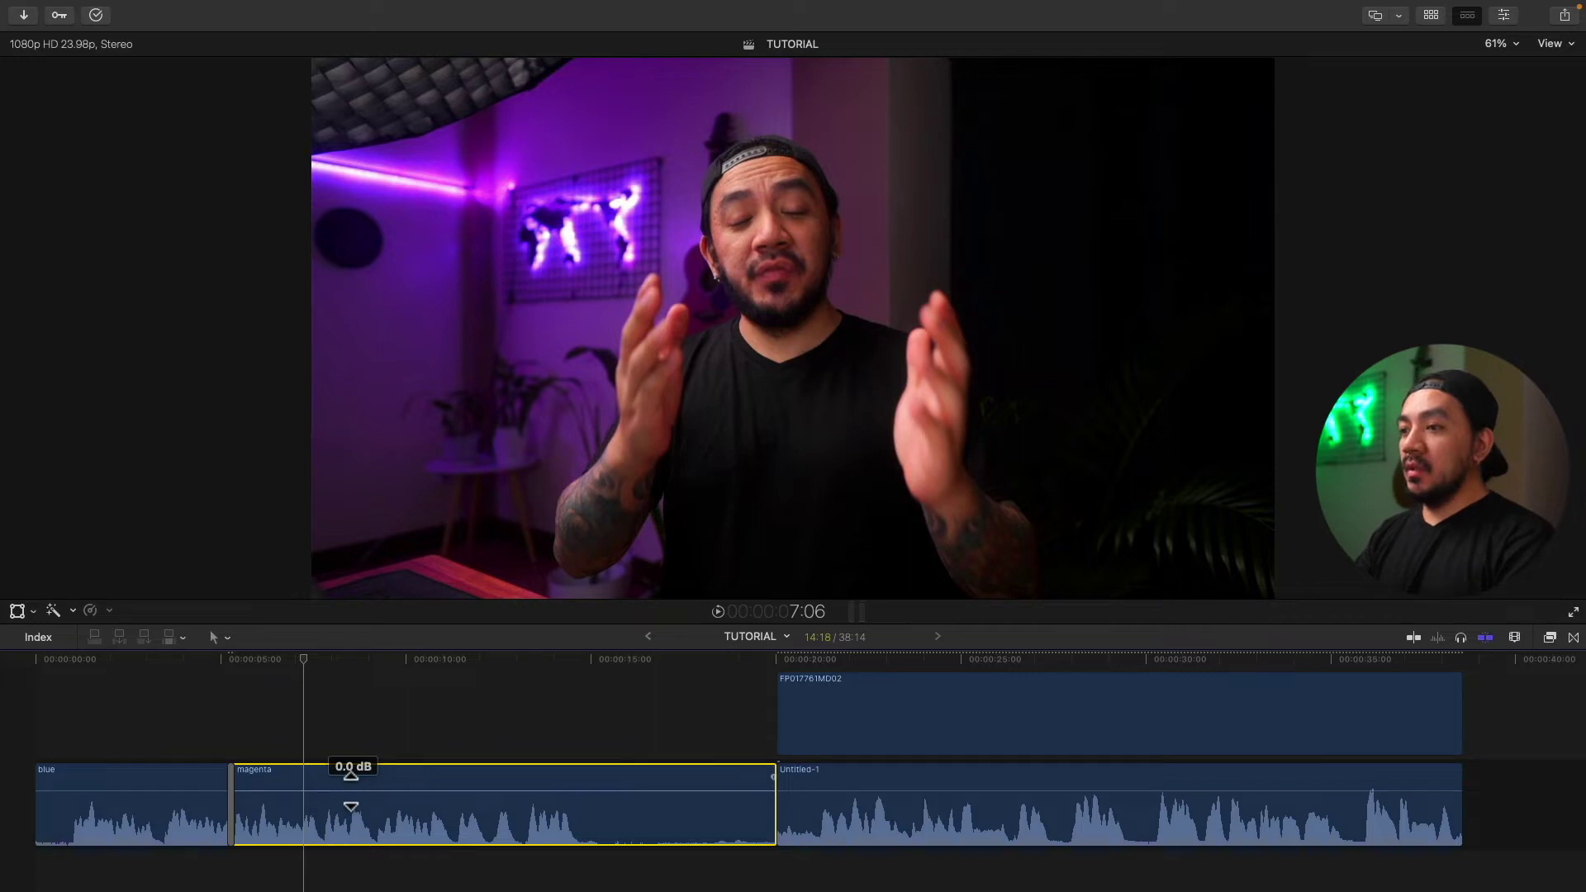
{"action": "left_click_drag", "start_coordinate": [351, 791], "coordinate": [353, 782]}
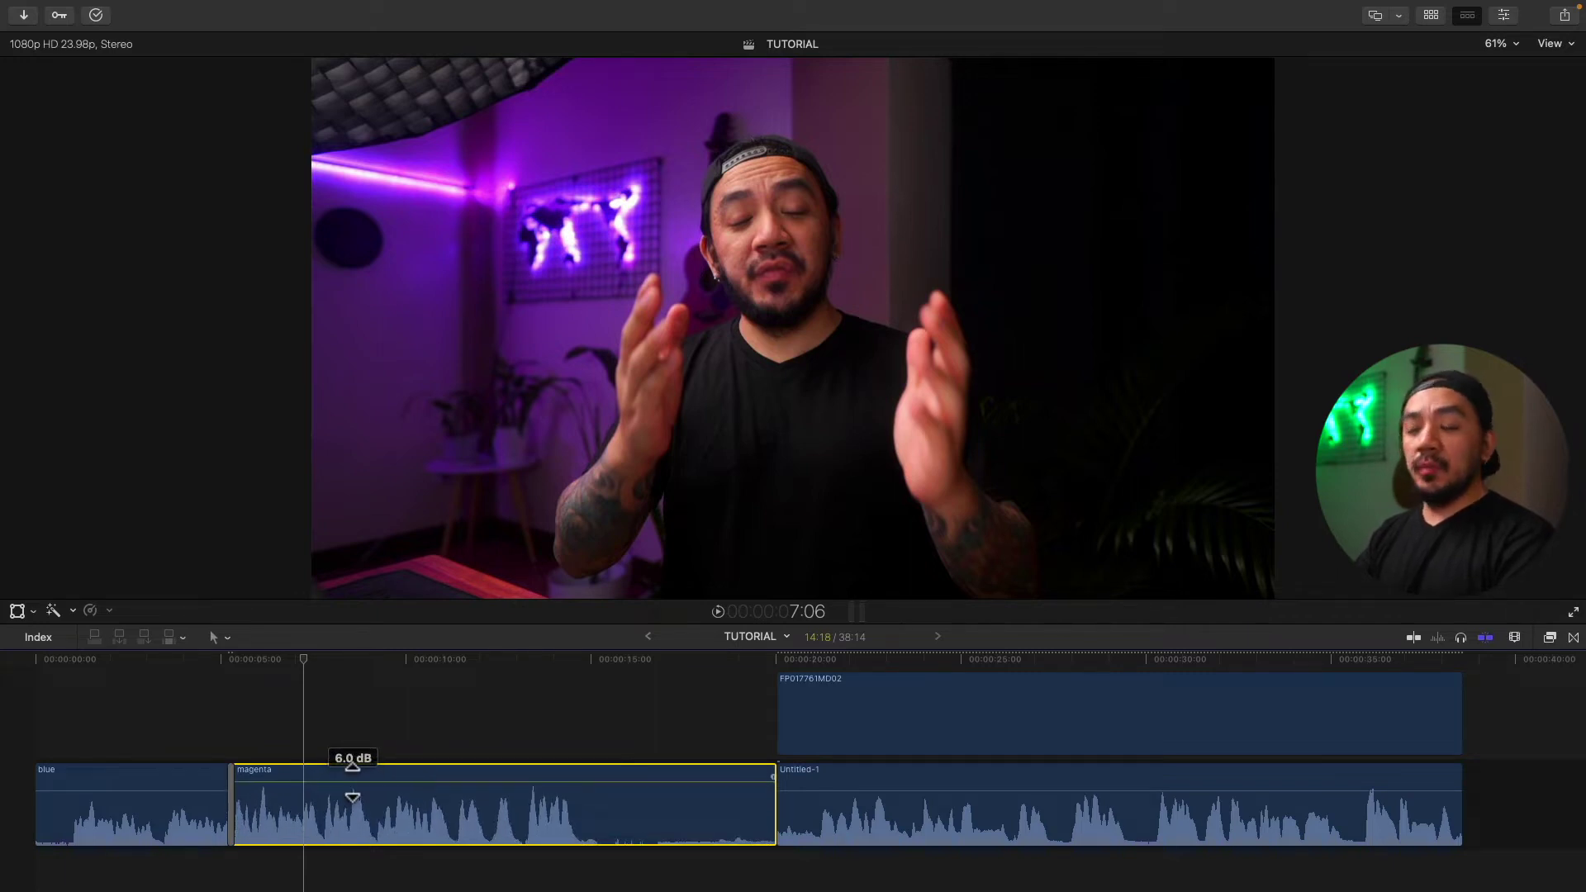
{"action": "left_click_drag", "start_coordinate": [353, 781], "coordinate": [237, 793]}
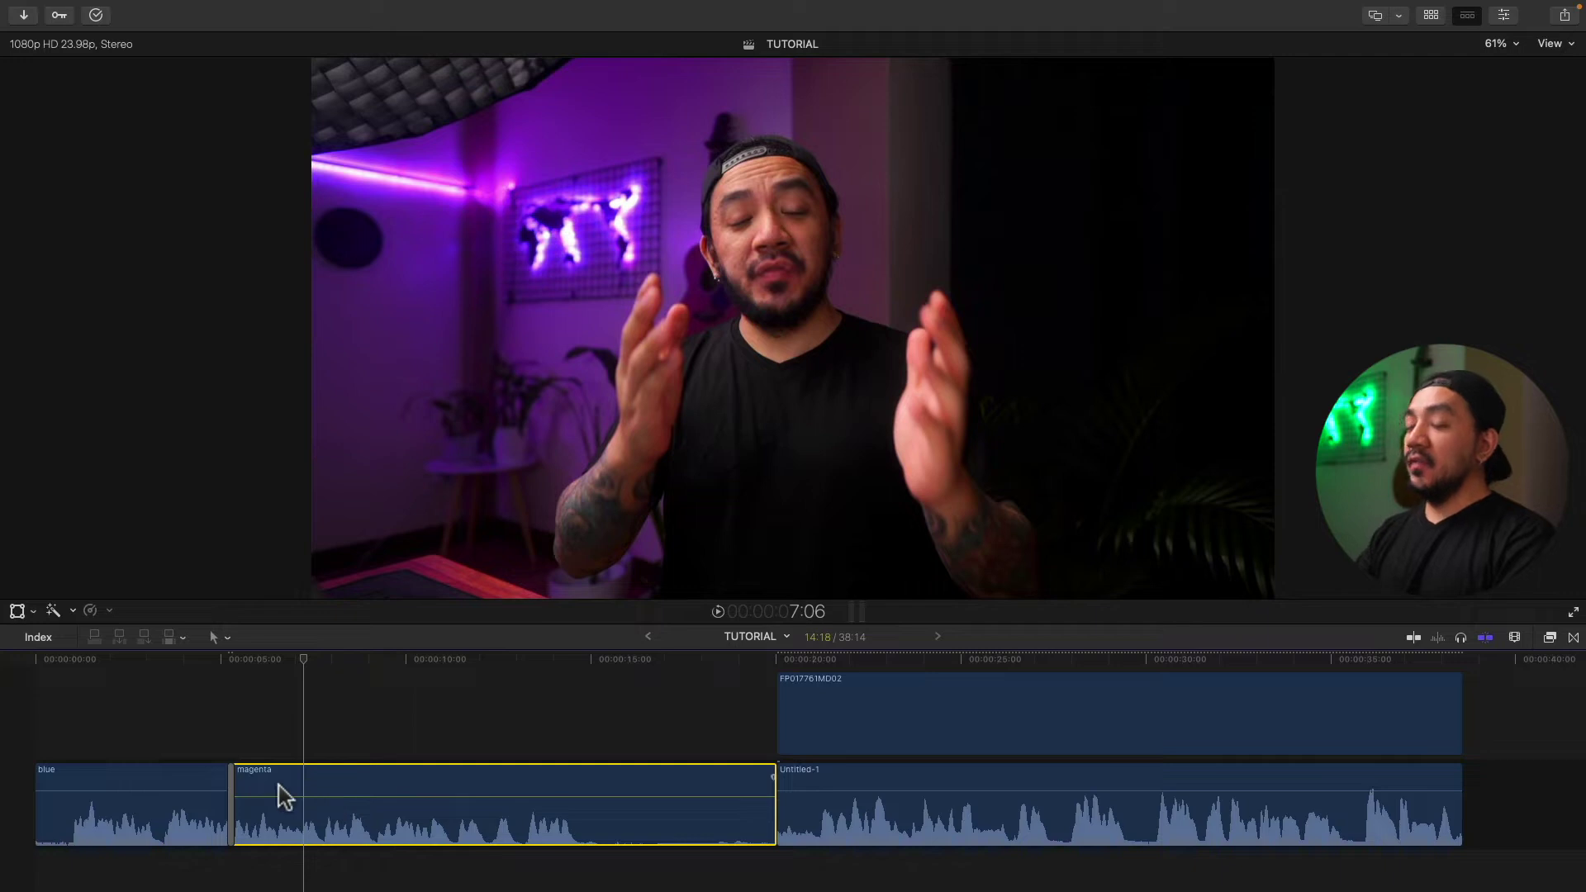
{"action": "left_click_drag", "start_coordinate": [281, 795], "coordinate": [374, 795]}
Add a volume keyframe to the magenta clip at 6:22 from its audio settings
{"action": "left_click_drag", "start_coordinate": [301, 661], "coordinate": [290, 661]}
{"action": "left_click", "coordinate": [311, 780]}
{"action": "left_click", "coordinate": [1503, 16]}
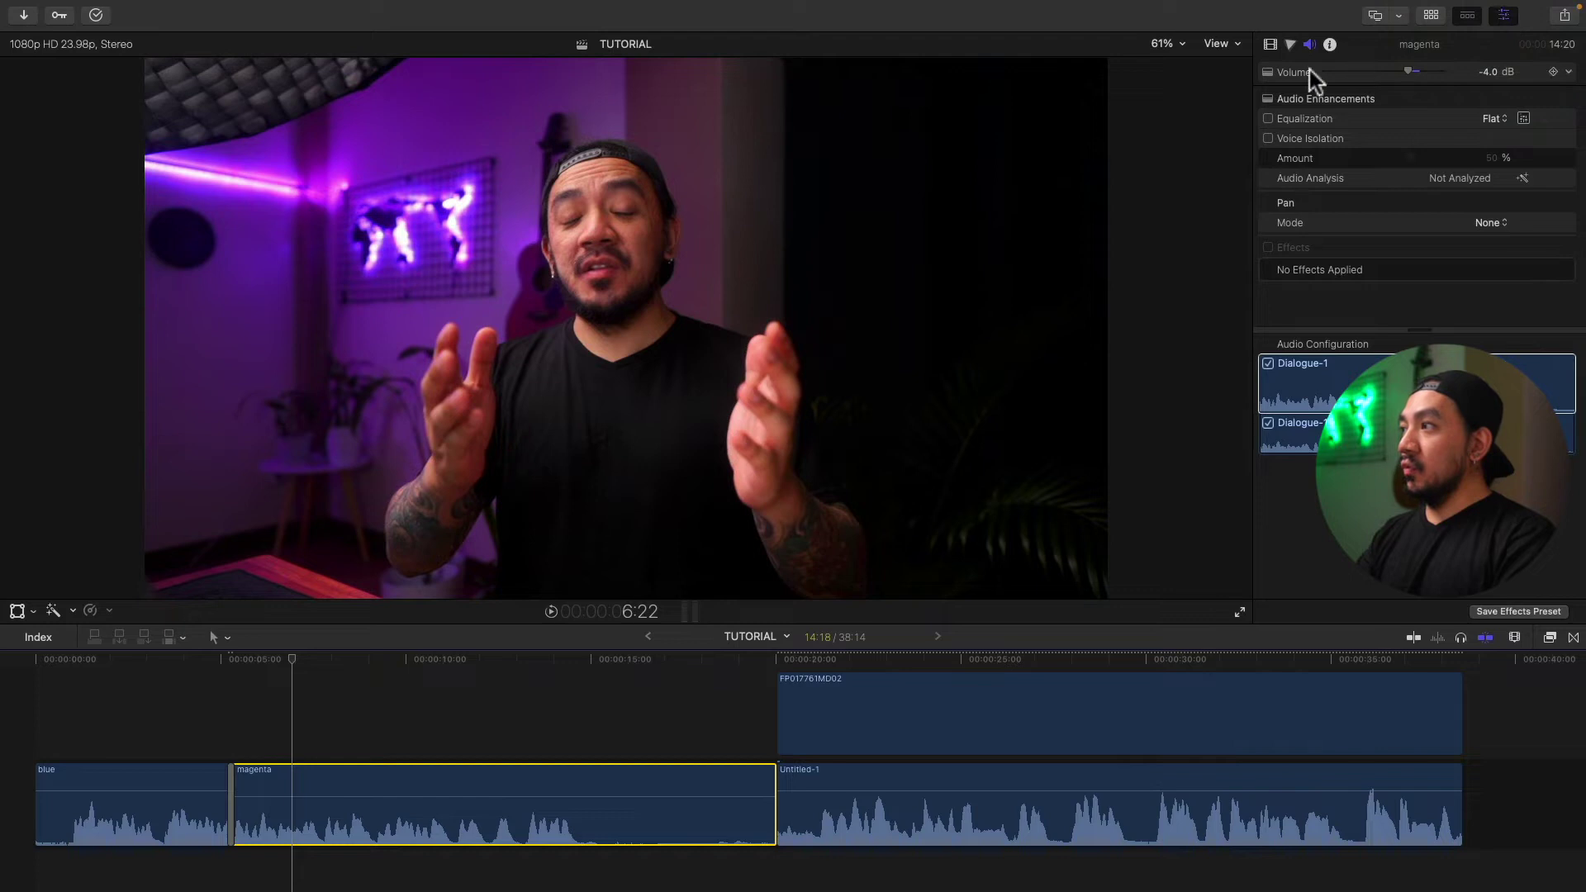
{"action": "left_click", "coordinate": [1553, 72]}
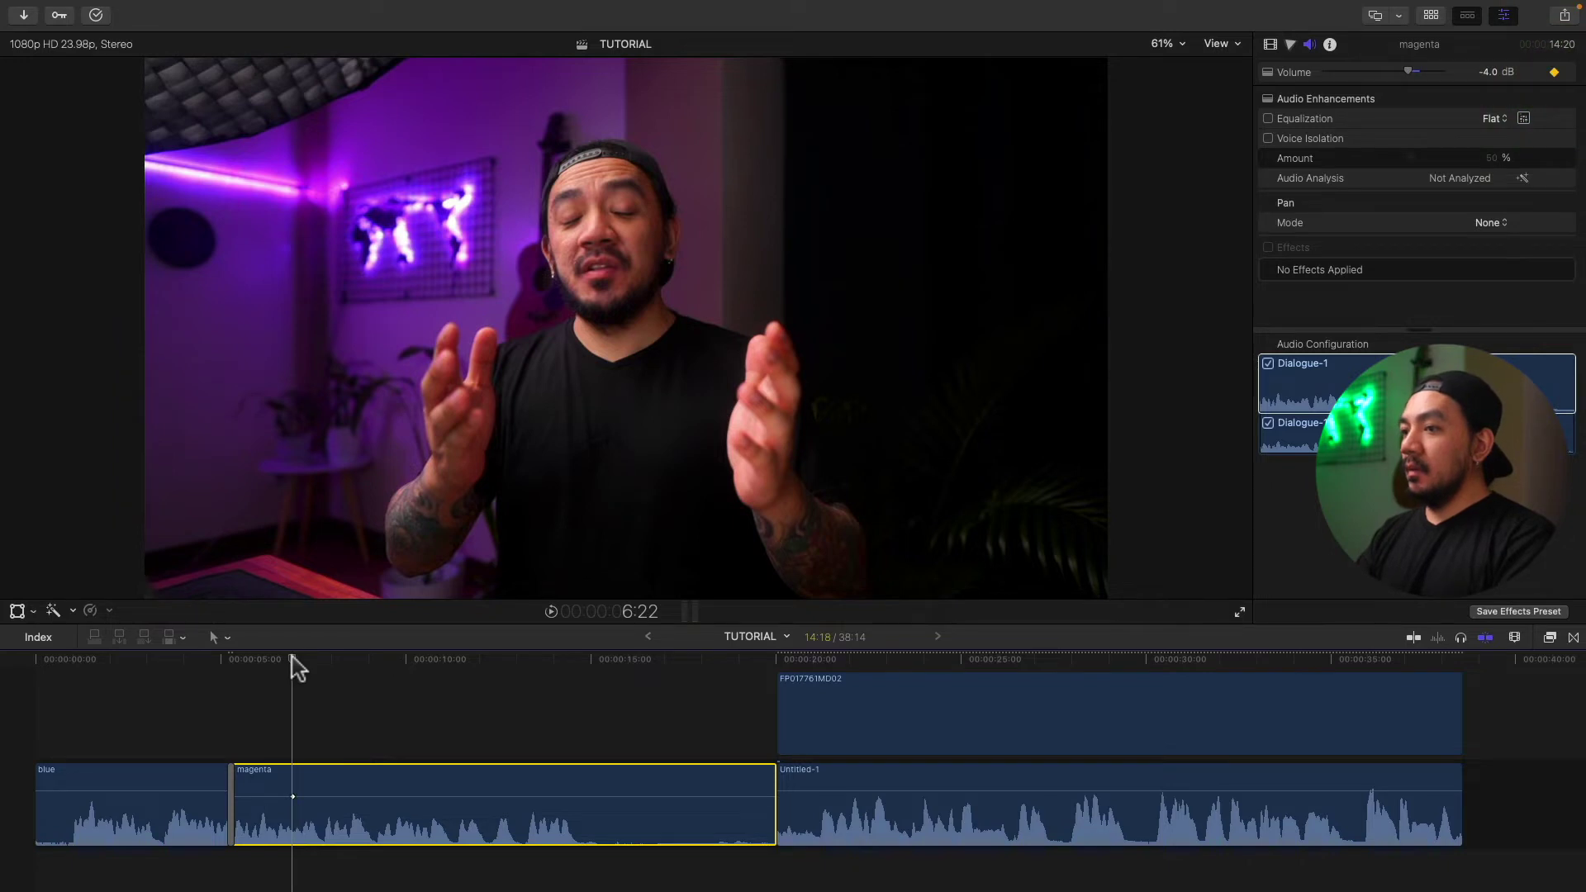
Add a second volume keyframe at 9:03 on the magenta clip and shape the curve to drop from -1 dB to -18 dB
{"action": "left_click_drag", "start_coordinate": [298, 665], "coordinate": [375, 662]}
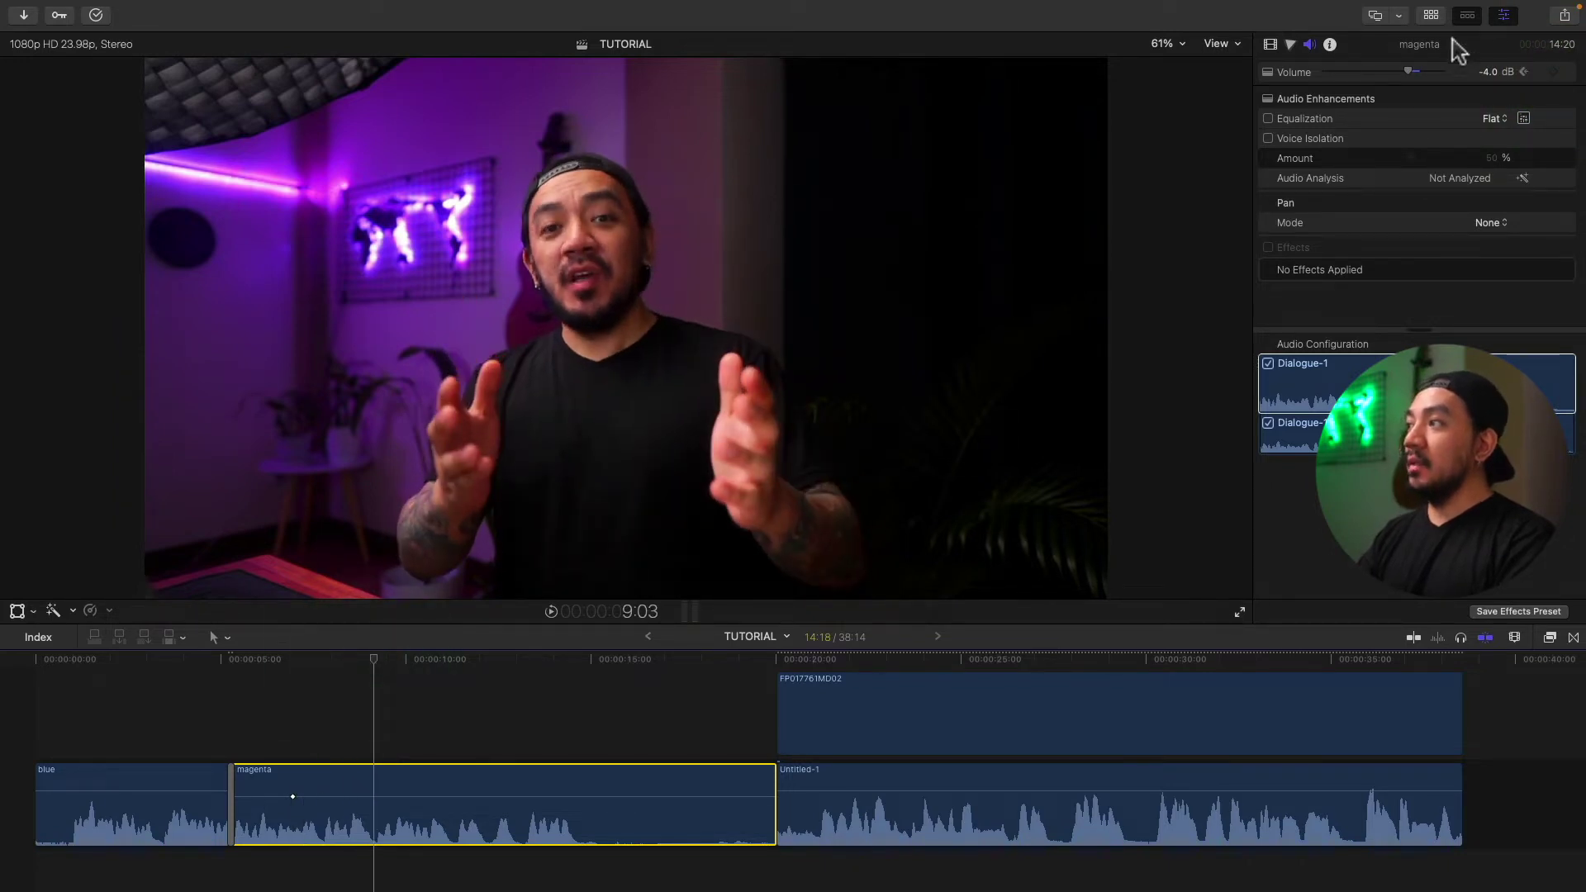
{"action": "left_click", "coordinate": [1553, 72]}
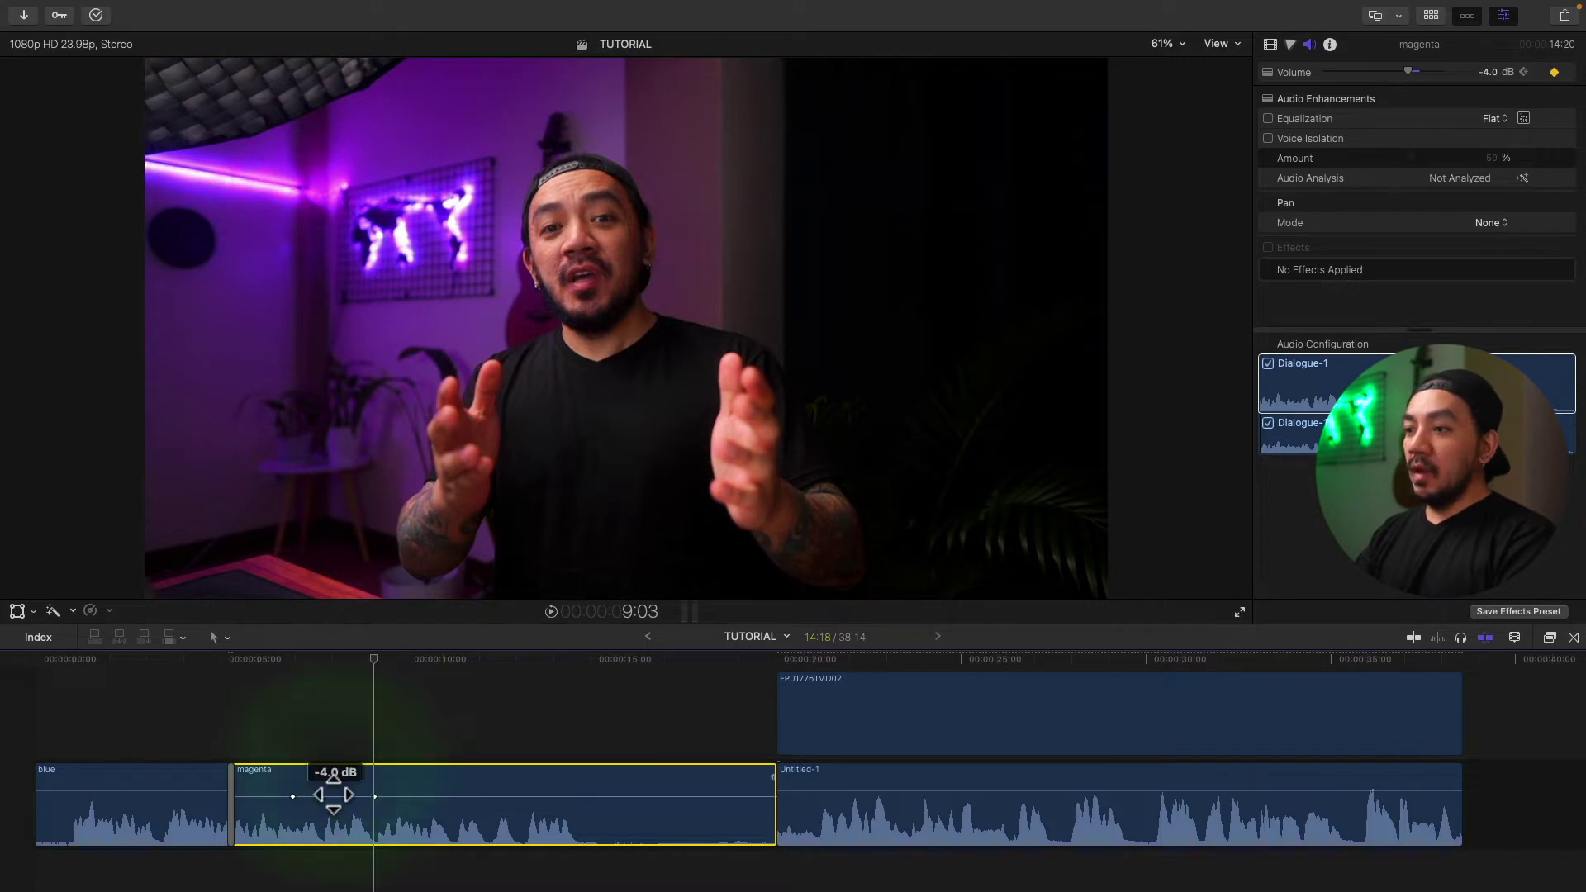
{"action": "left_click_drag", "start_coordinate": [414, 795], "coordinate": [409, 822]}
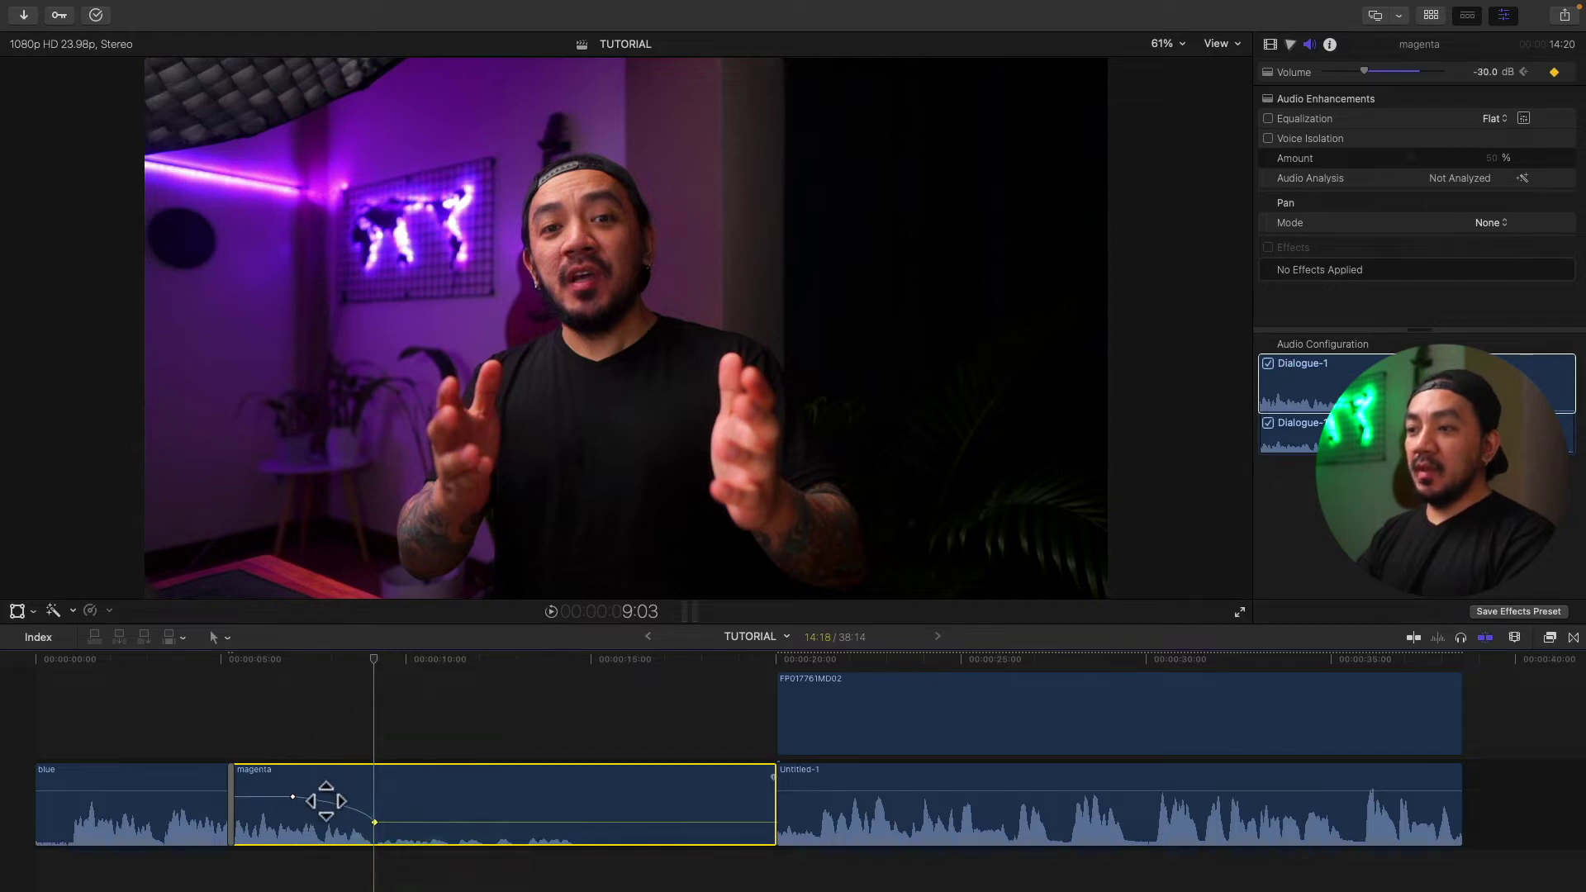
{"action": "left_click_drag", "start_coordinate": [319, 799], "coordinate": [256, 792]}
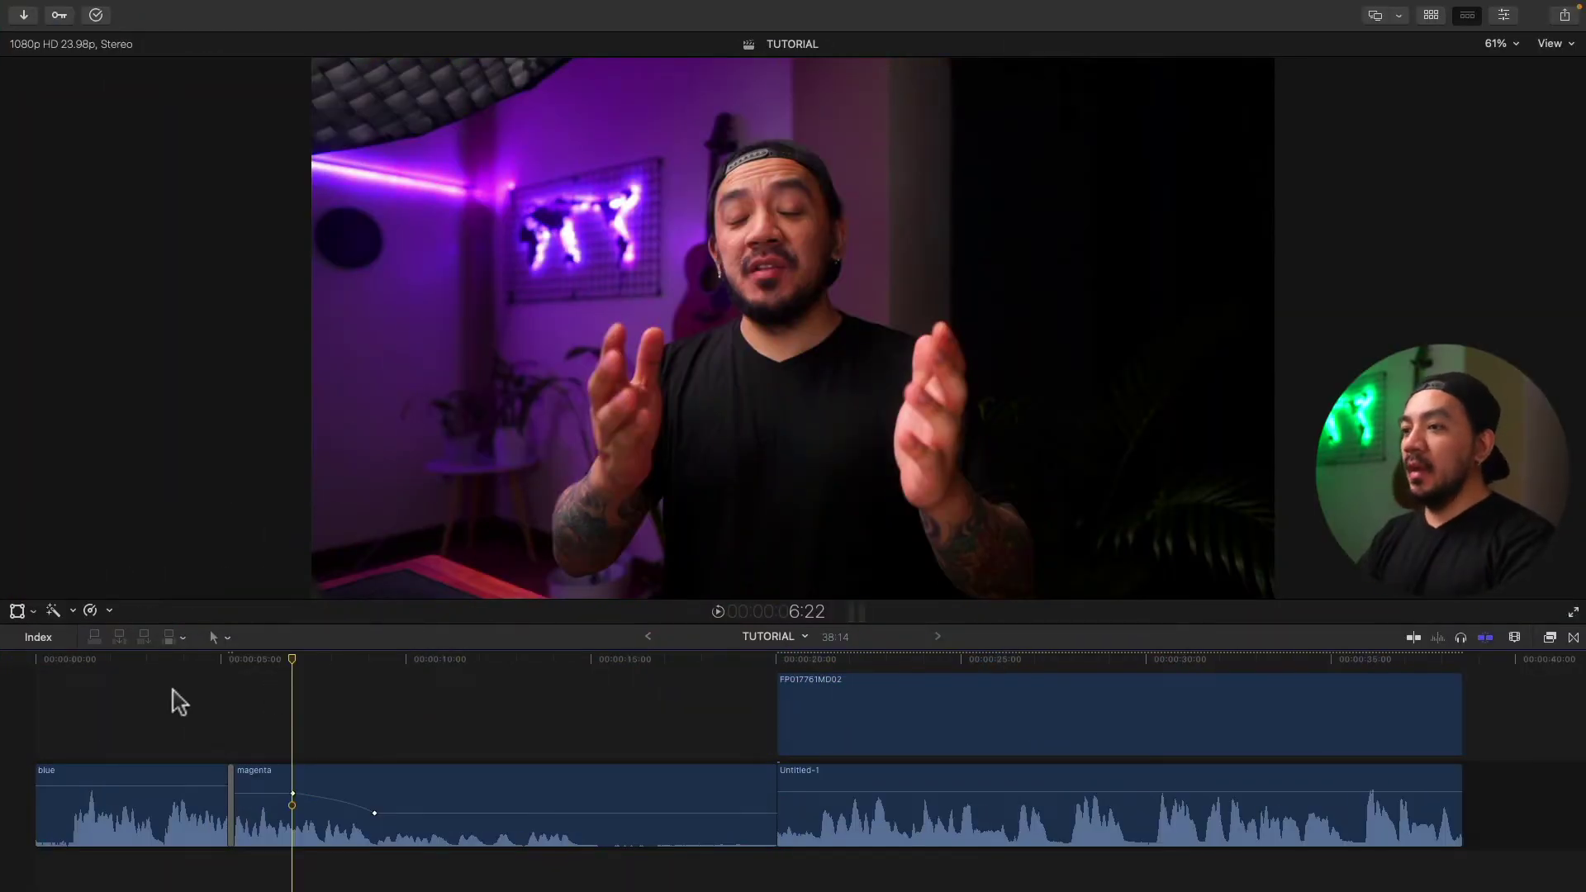
Select the blue, magenta and Untitled-1 clips together, check their shared audio volume settings, and clear the selection
{"action": "left_click", "coordinate": [130, 773]}
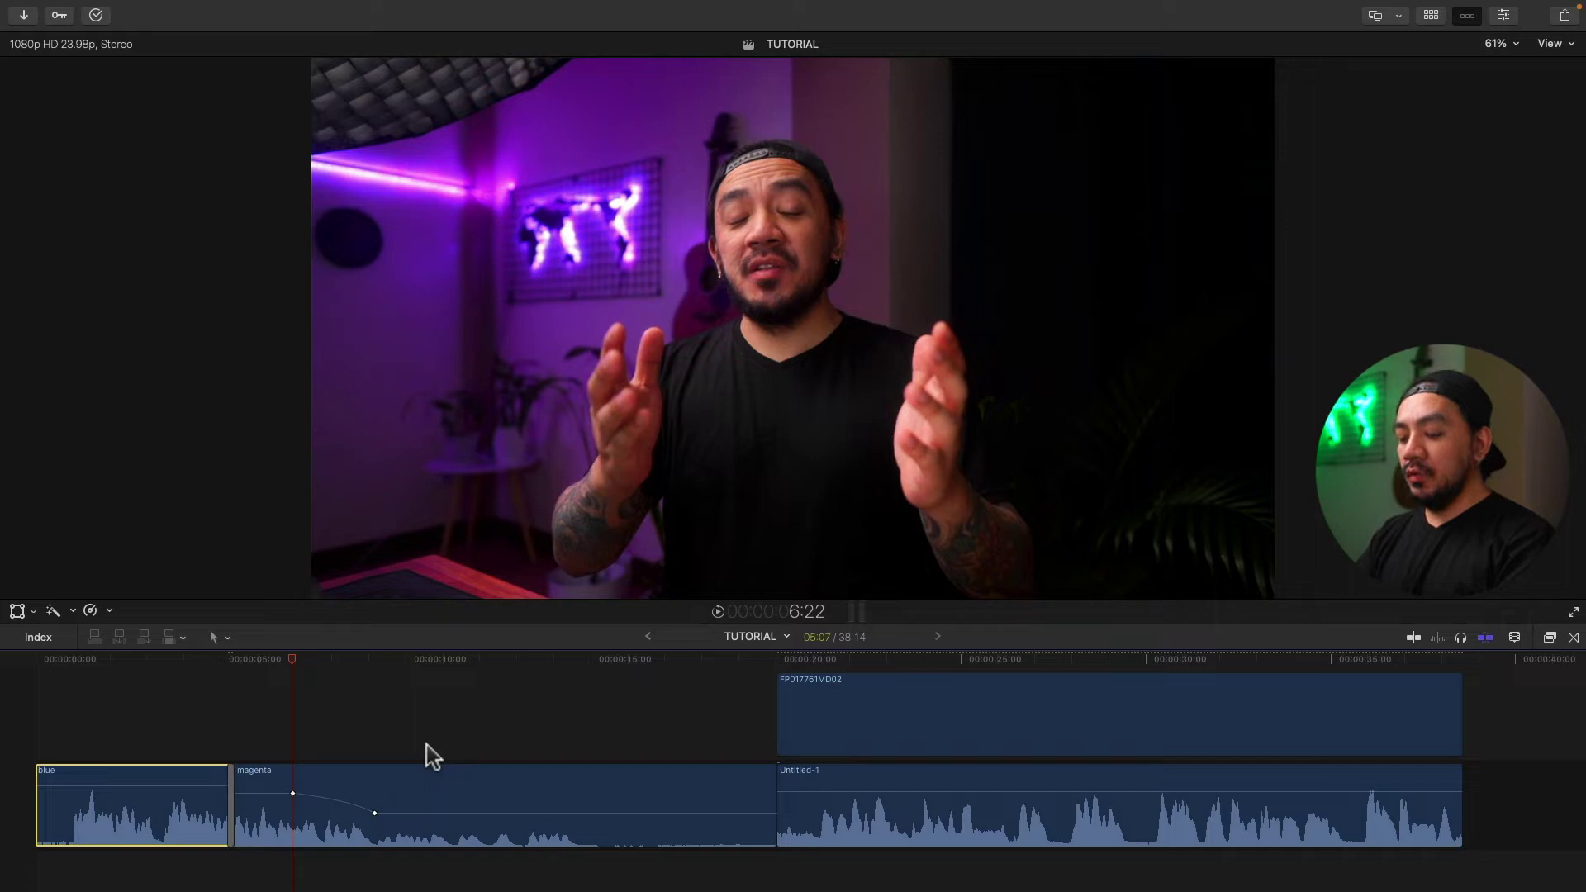
{"action": "left_click", "coordinate": [392, 779], "text": "super"}
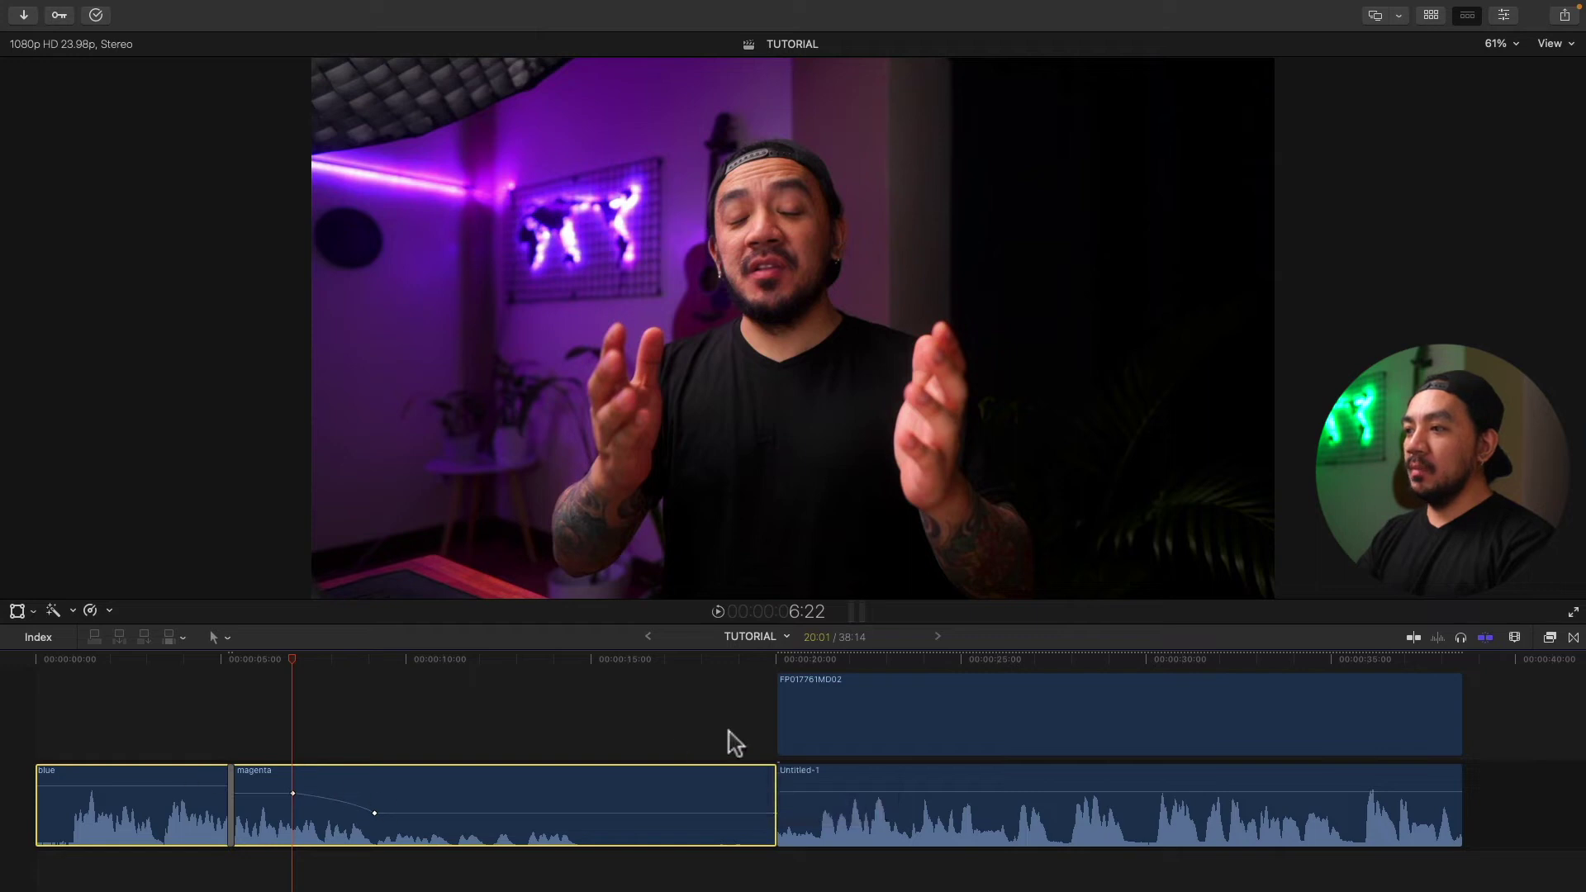
{"action": "scroll", "coordinate": [830, 744], "scroll_direction": "up", "scroll_amount": 1}
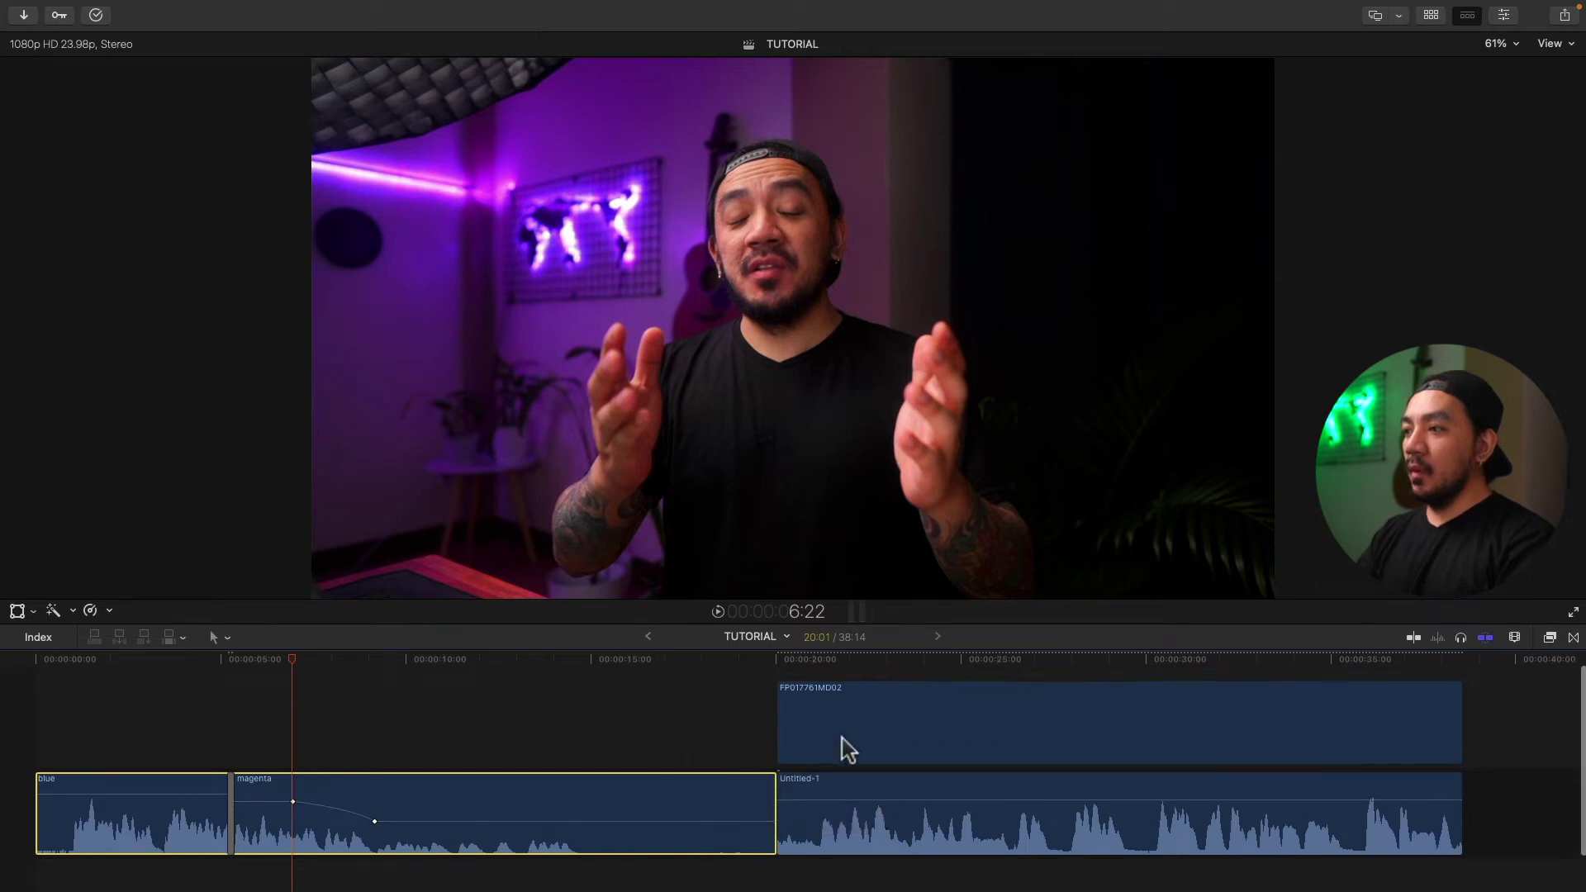
{"action": "left_click", "coordinate": [1018, 795], "text": "super"}
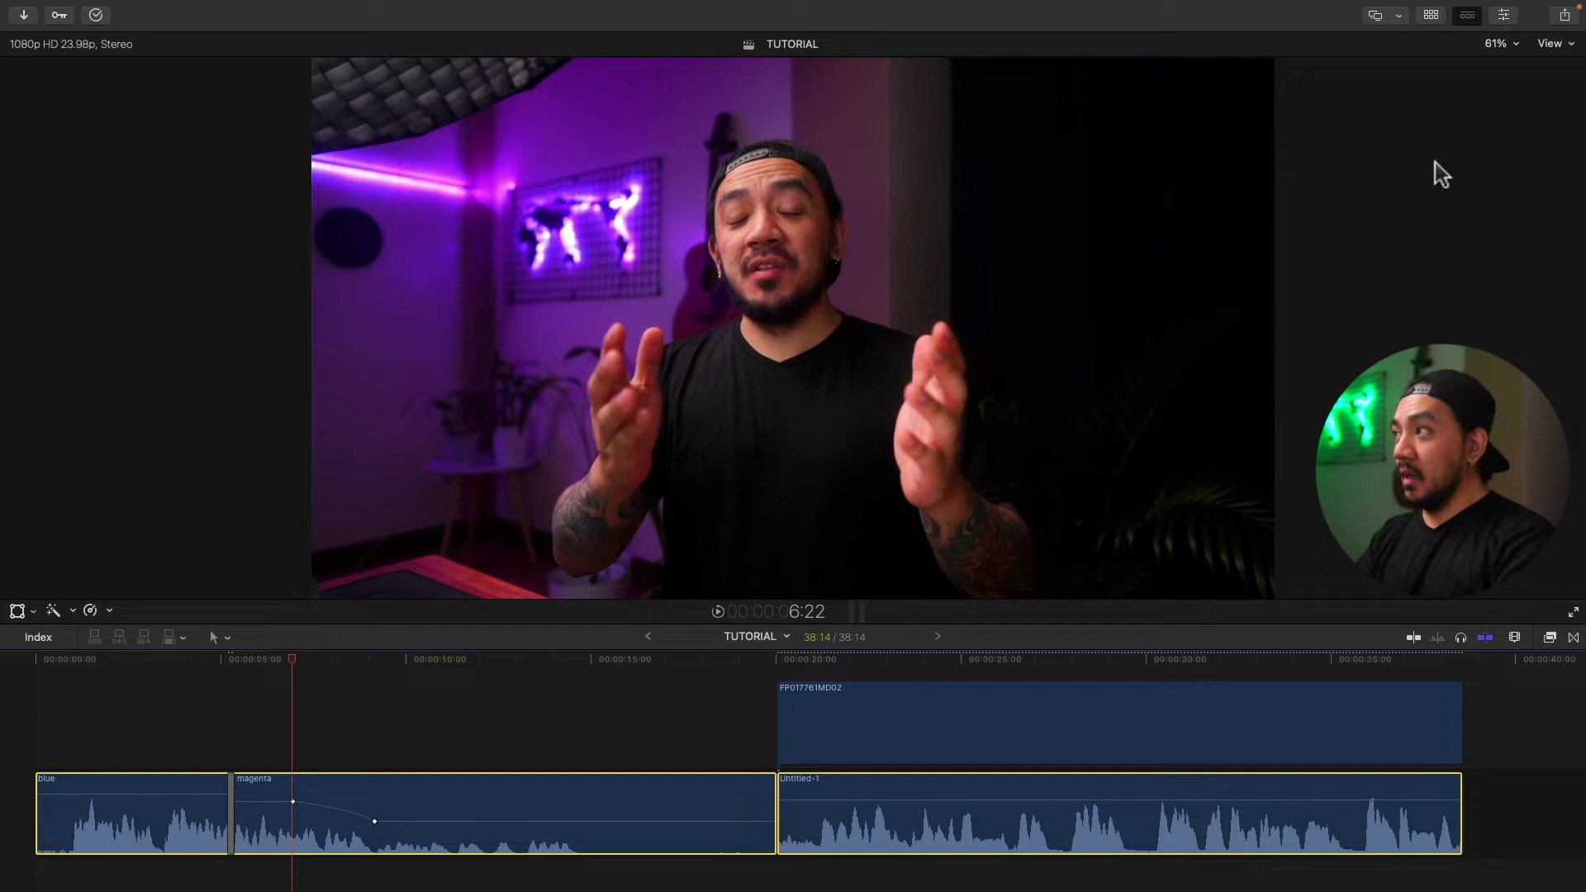
{"action": "left_click", "coordinate": [1505, 17]}
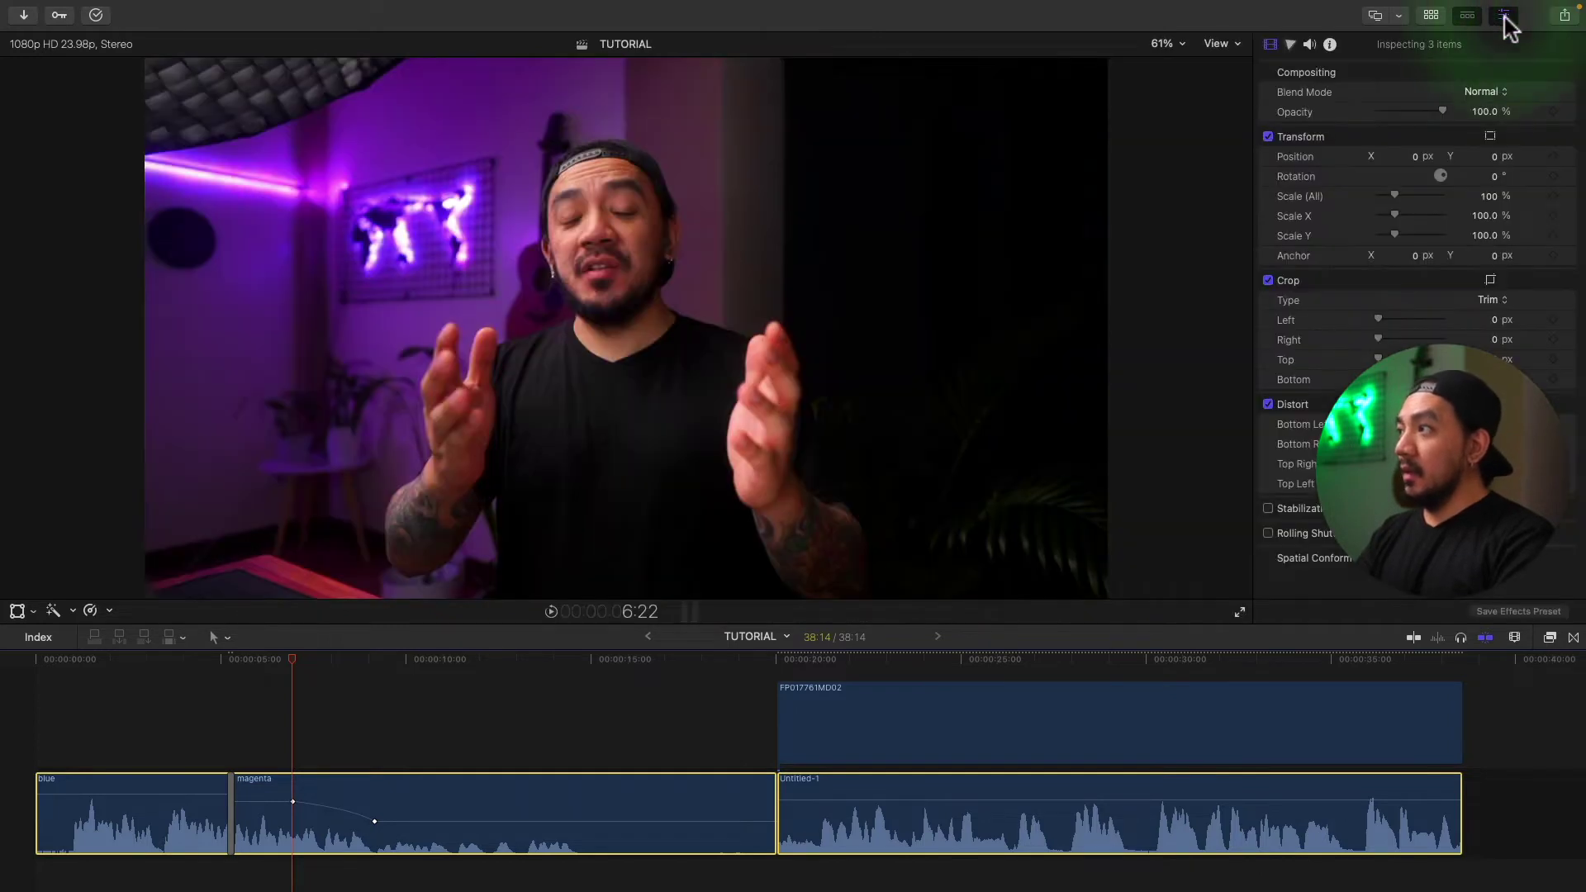
{"action": "left_click", "coordinate": [1311, 44]}
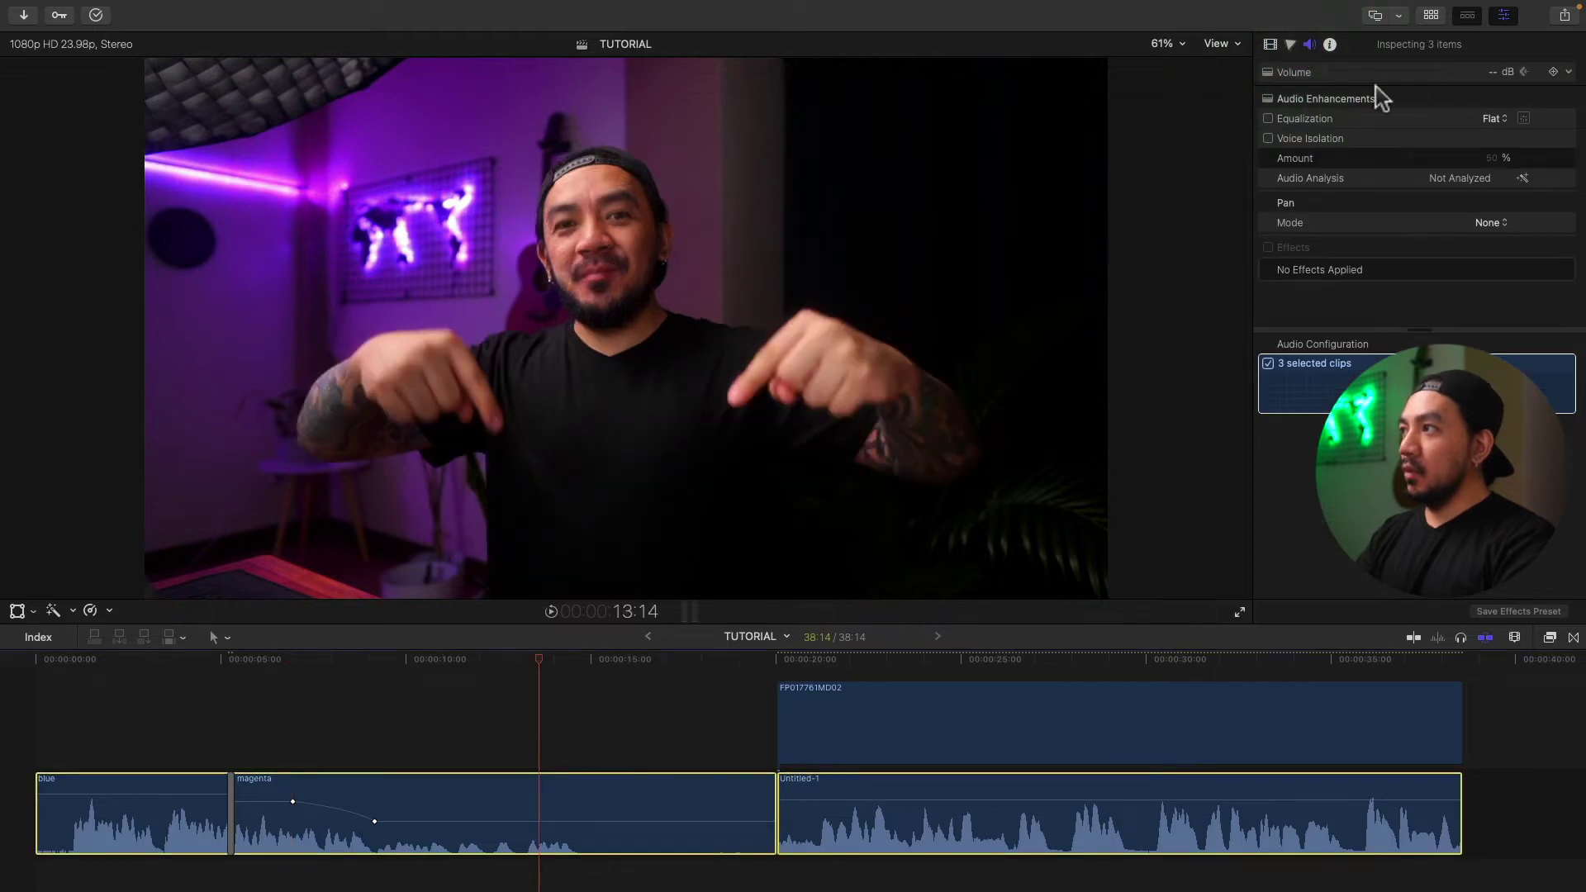
{"action": "left_click", "coordinate": [1295, 72]}
{"action": "left_click", "coordinate": [682, 714]}
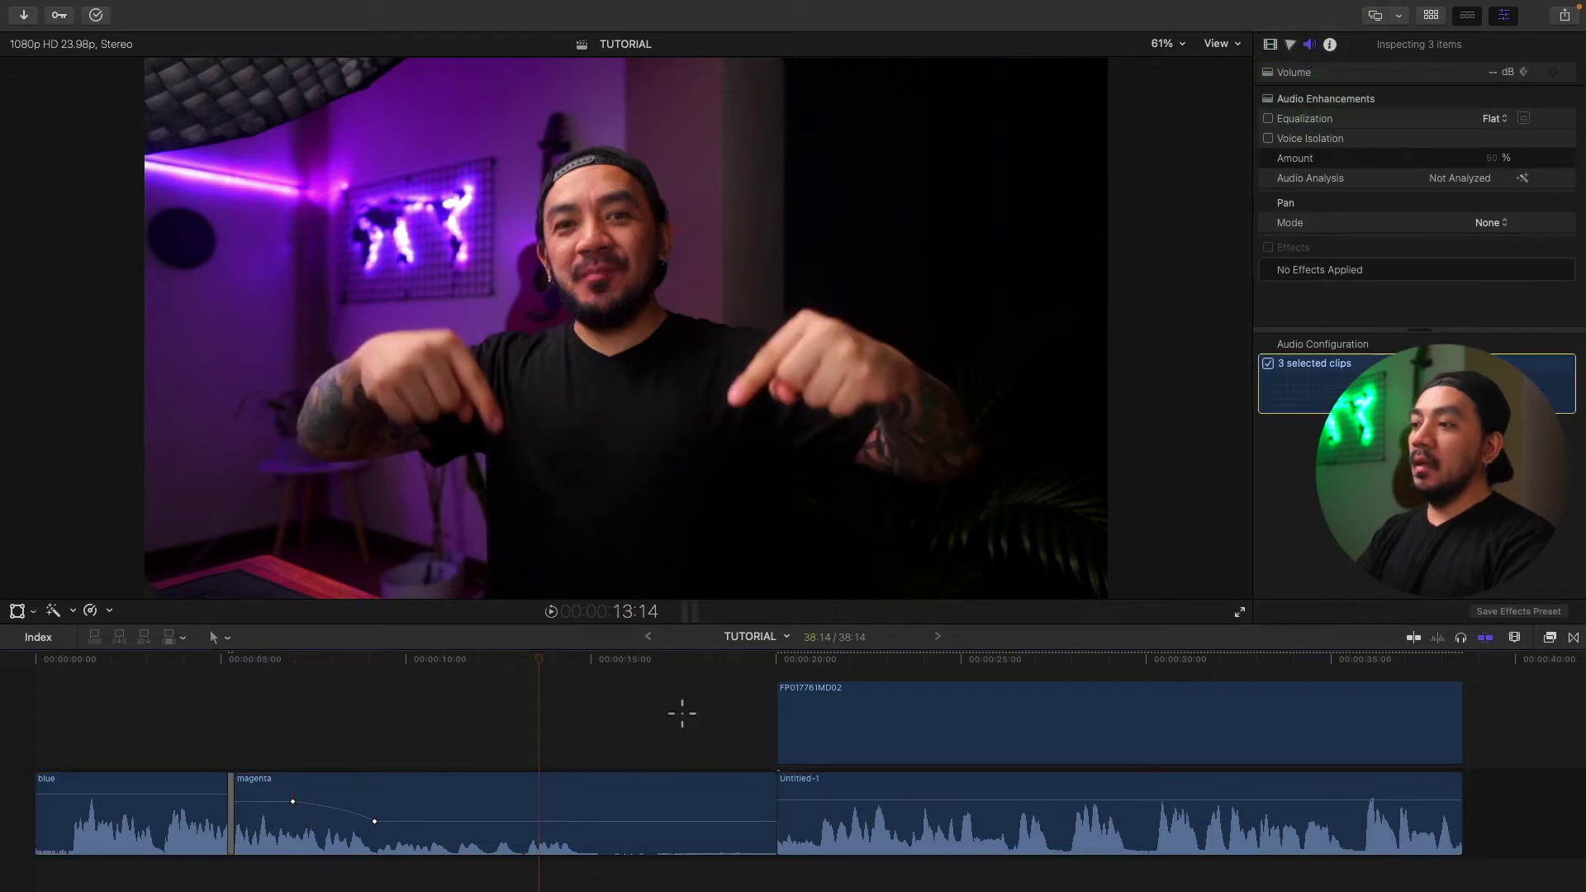
Set the Untitled-1 clip's volume to 5 dB in its audio settings
{"action": "left_click", "coordinate": [1009, 781]}
{"action": "left_click", "coordinate": [929, 662]}
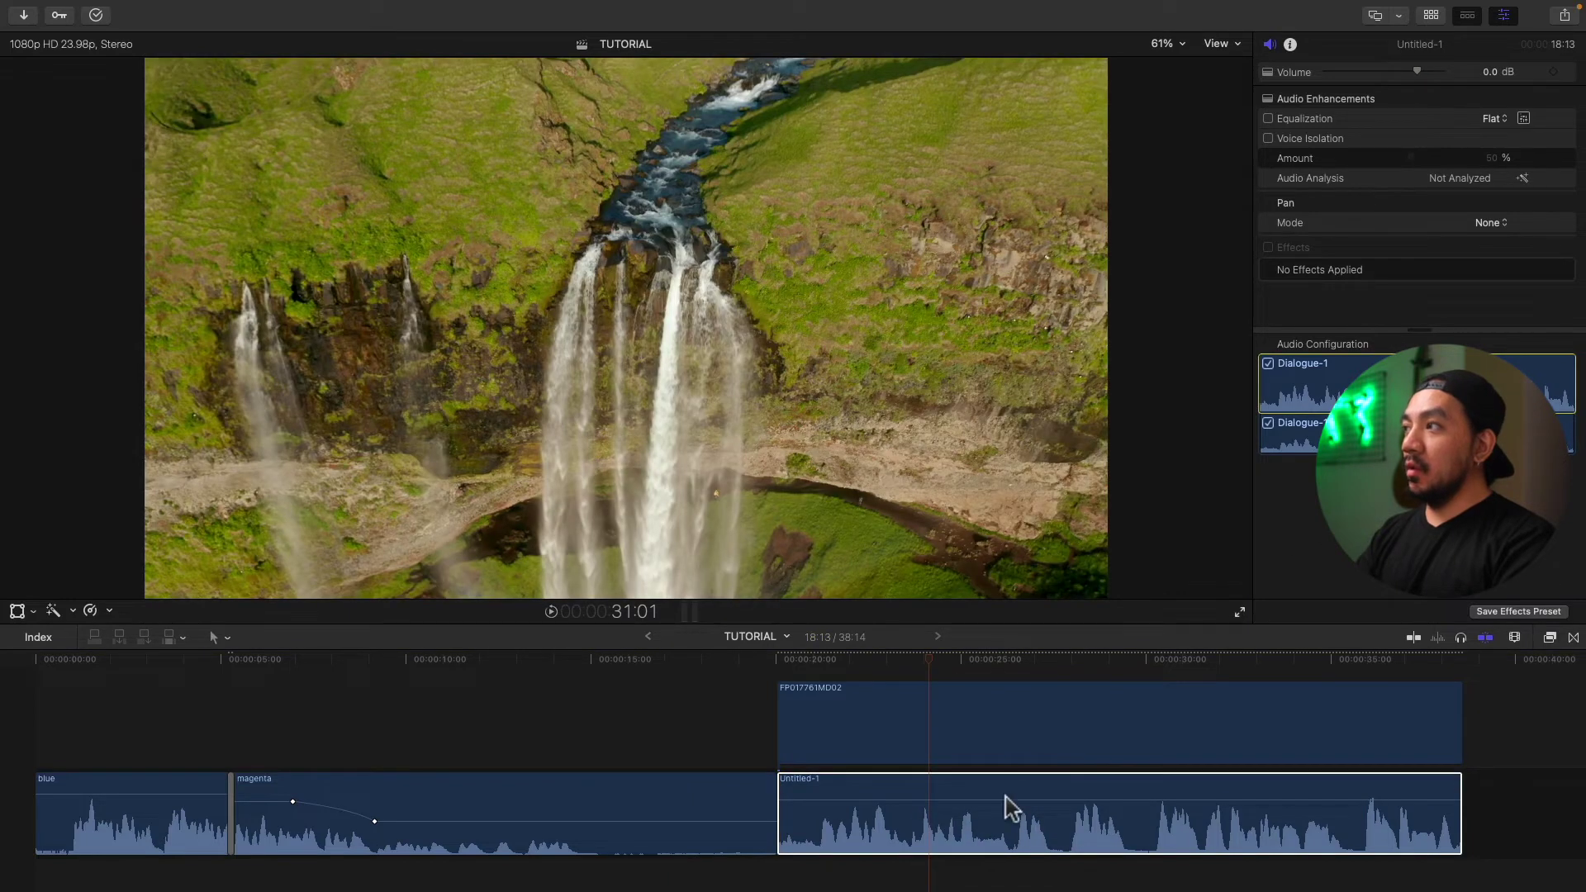
{"action": "left_click", "coordinate": [1491, 70]}
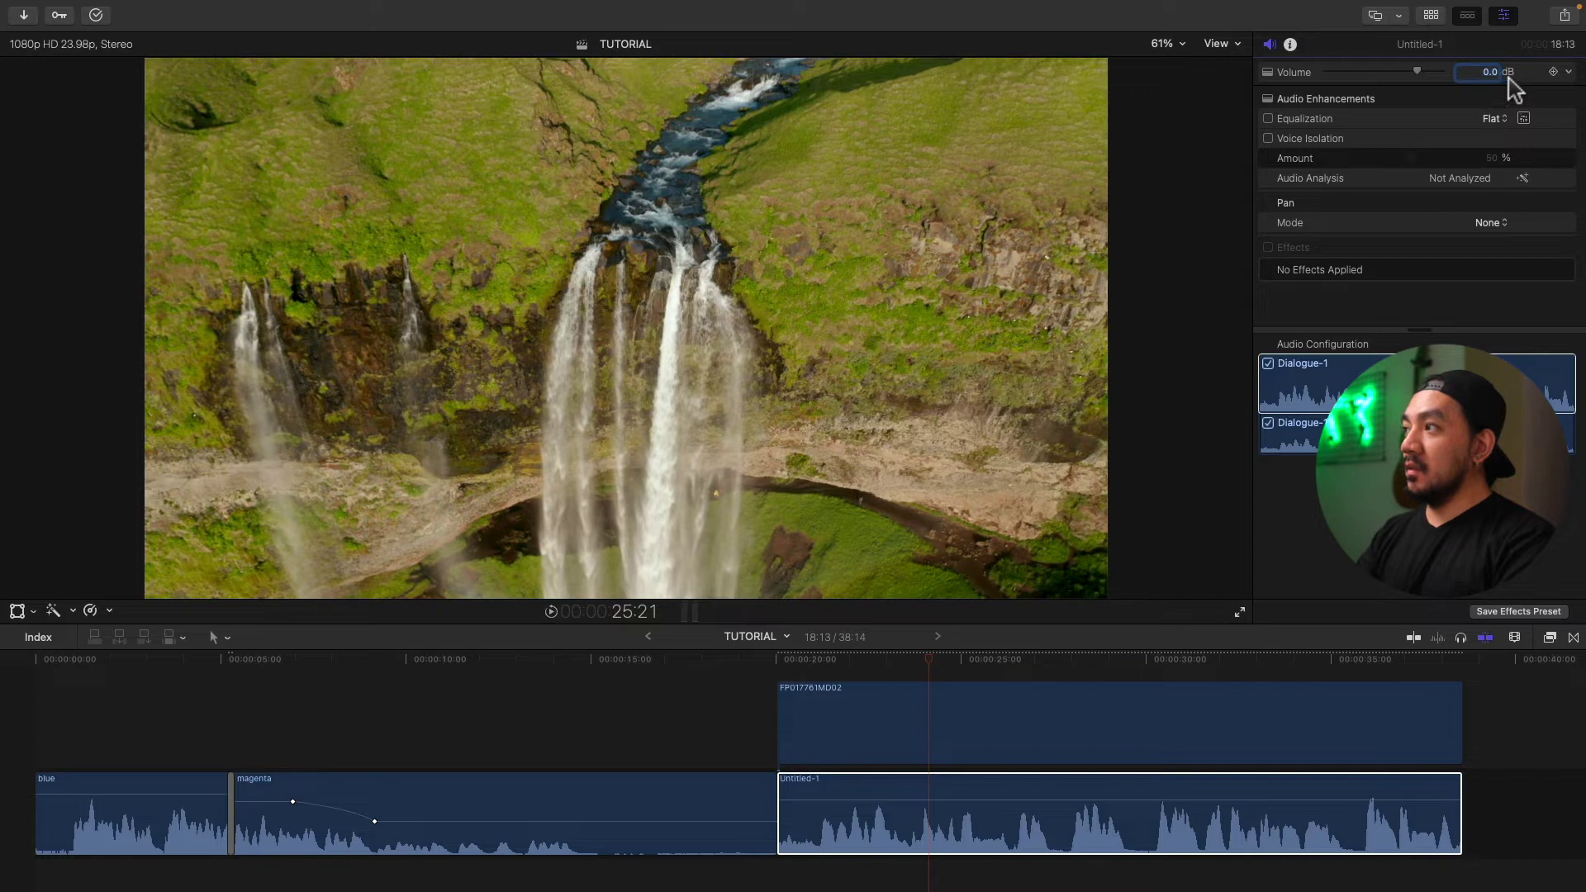
{"action": "type", "text": "5"}
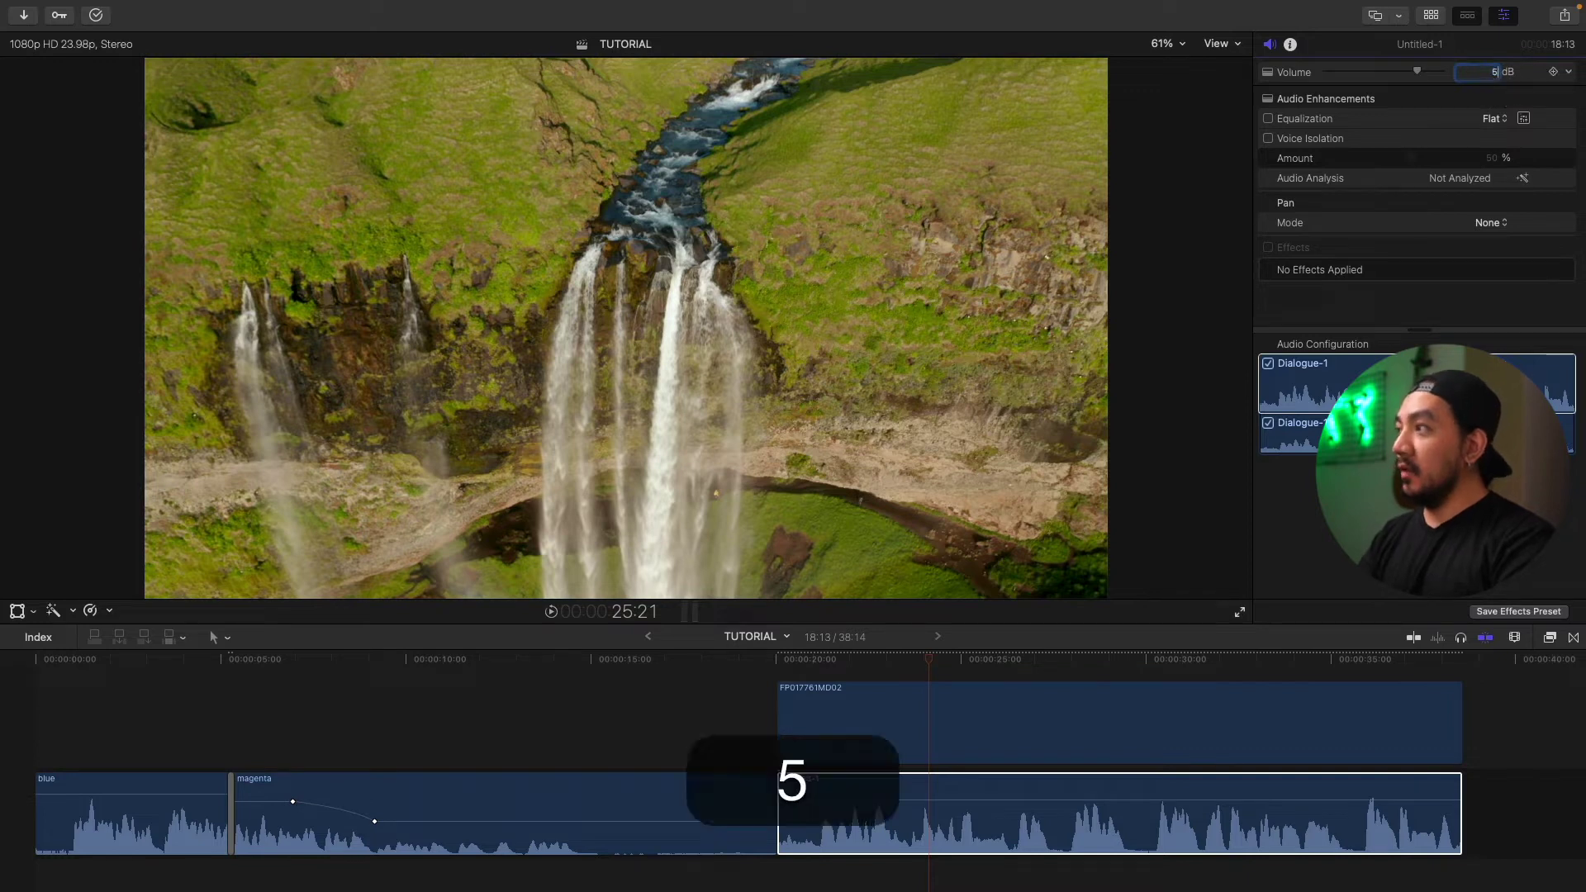
{"action": "key", "text": "Return"}
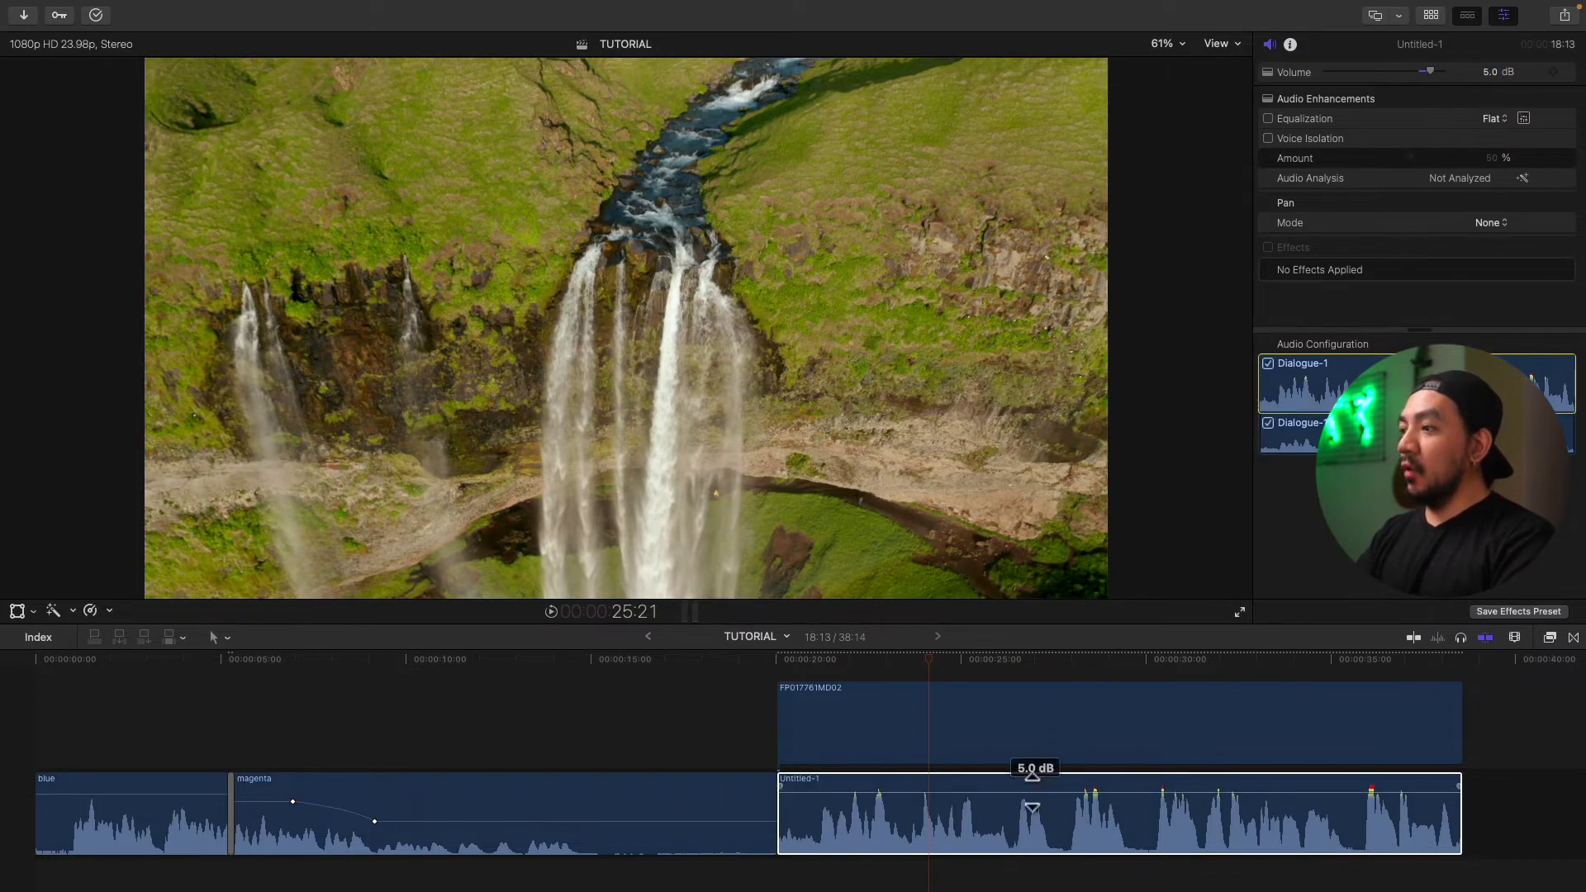
Lower the Untitled-1 clip's volume all the way to -∞ dB
{"action": "left_click", "coordinate": [1490, 72]}
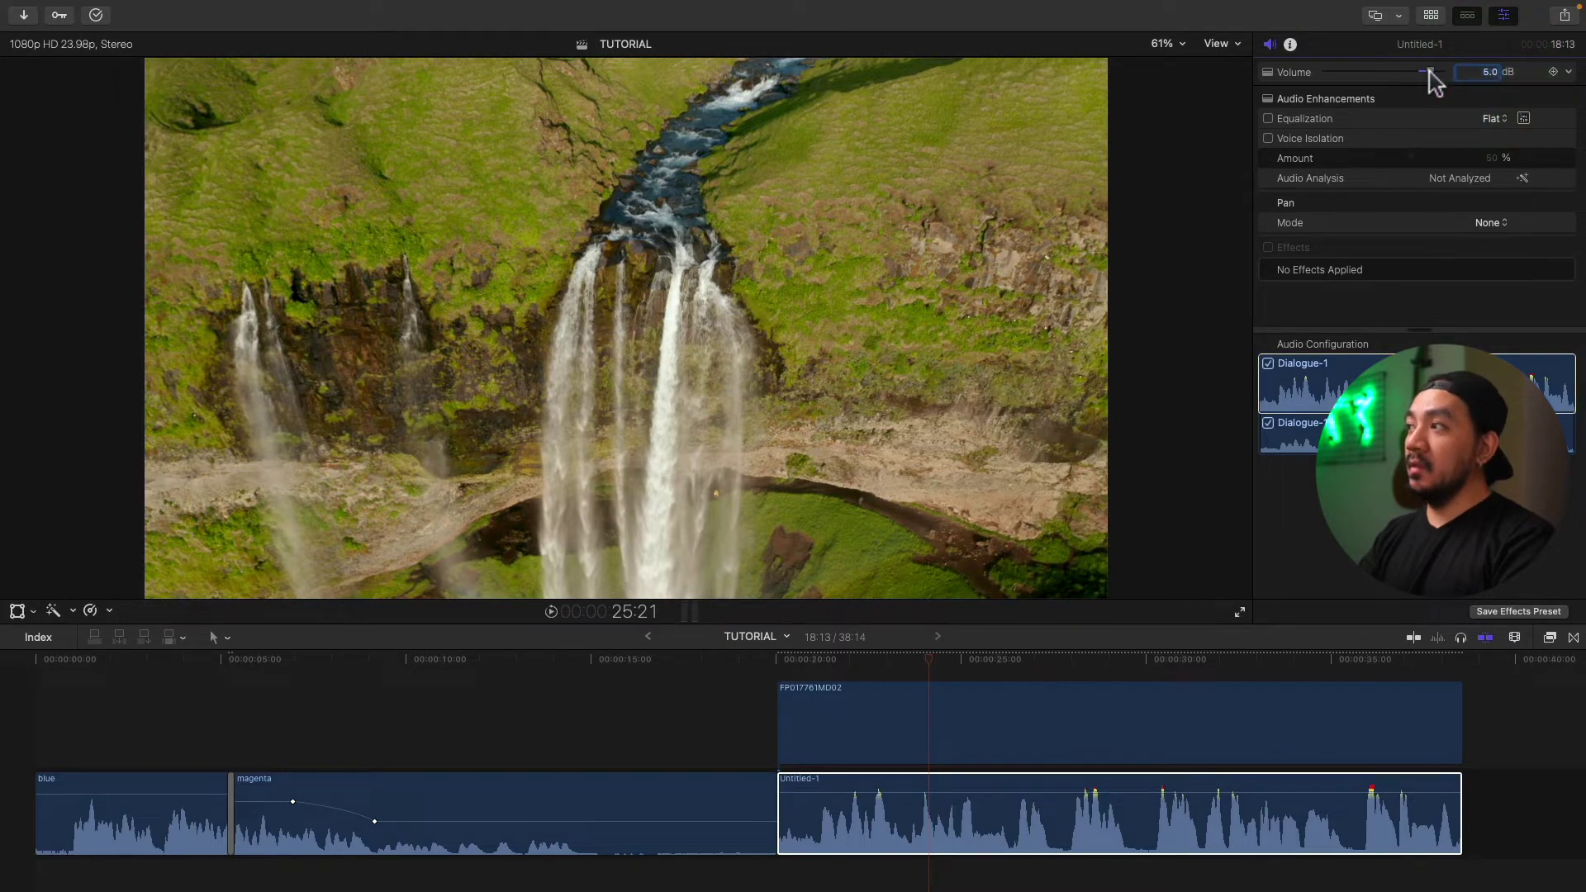
{"action": "left_click_drag", "start_coordinate": [1428, 72], "coordinate": [1303, 72]}
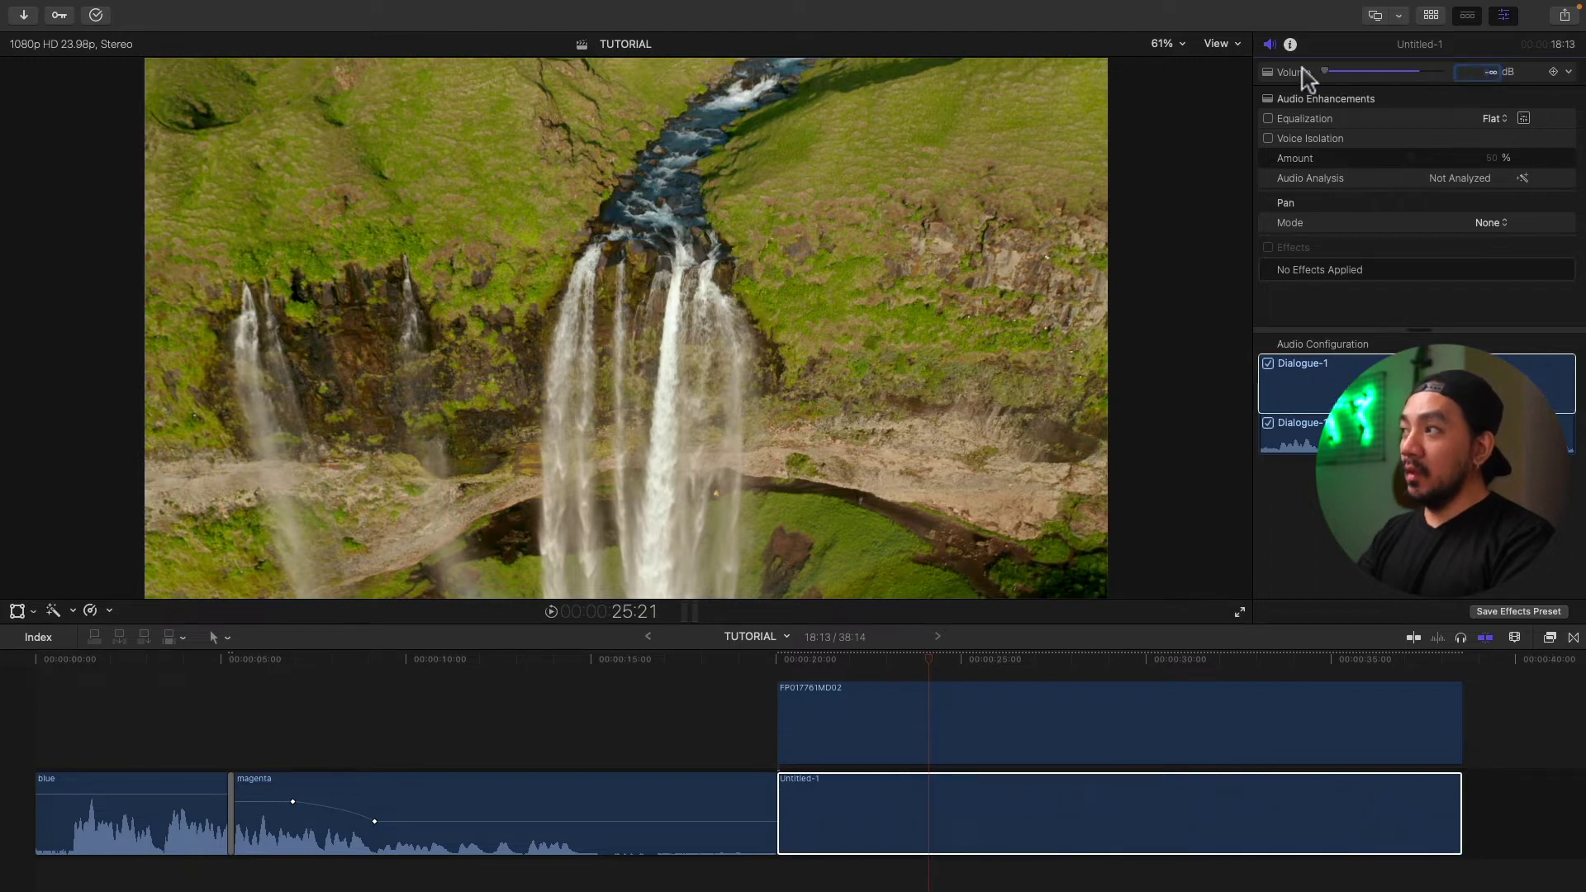
{"action": "left_click_drag", "start_coordinate": [1299, 72], "coordinate": [1410, 69]}
{"action": "key", "text": "Return"}
{"action": "mouse_move", "coordinate": [1487, 73]}
{"action": "left_mouse_down"}
{"action": "mouse_move", "coordinate": [1487, 130]}
{"action": "mouse_move", "coordinate": [1488, 50]}
{"action": "mouse_move", "coordinate": [1488, 132]}
{"action": "mouse_move", "coordinate": [1490, 73]}
{"action": "left_mouse_up"}
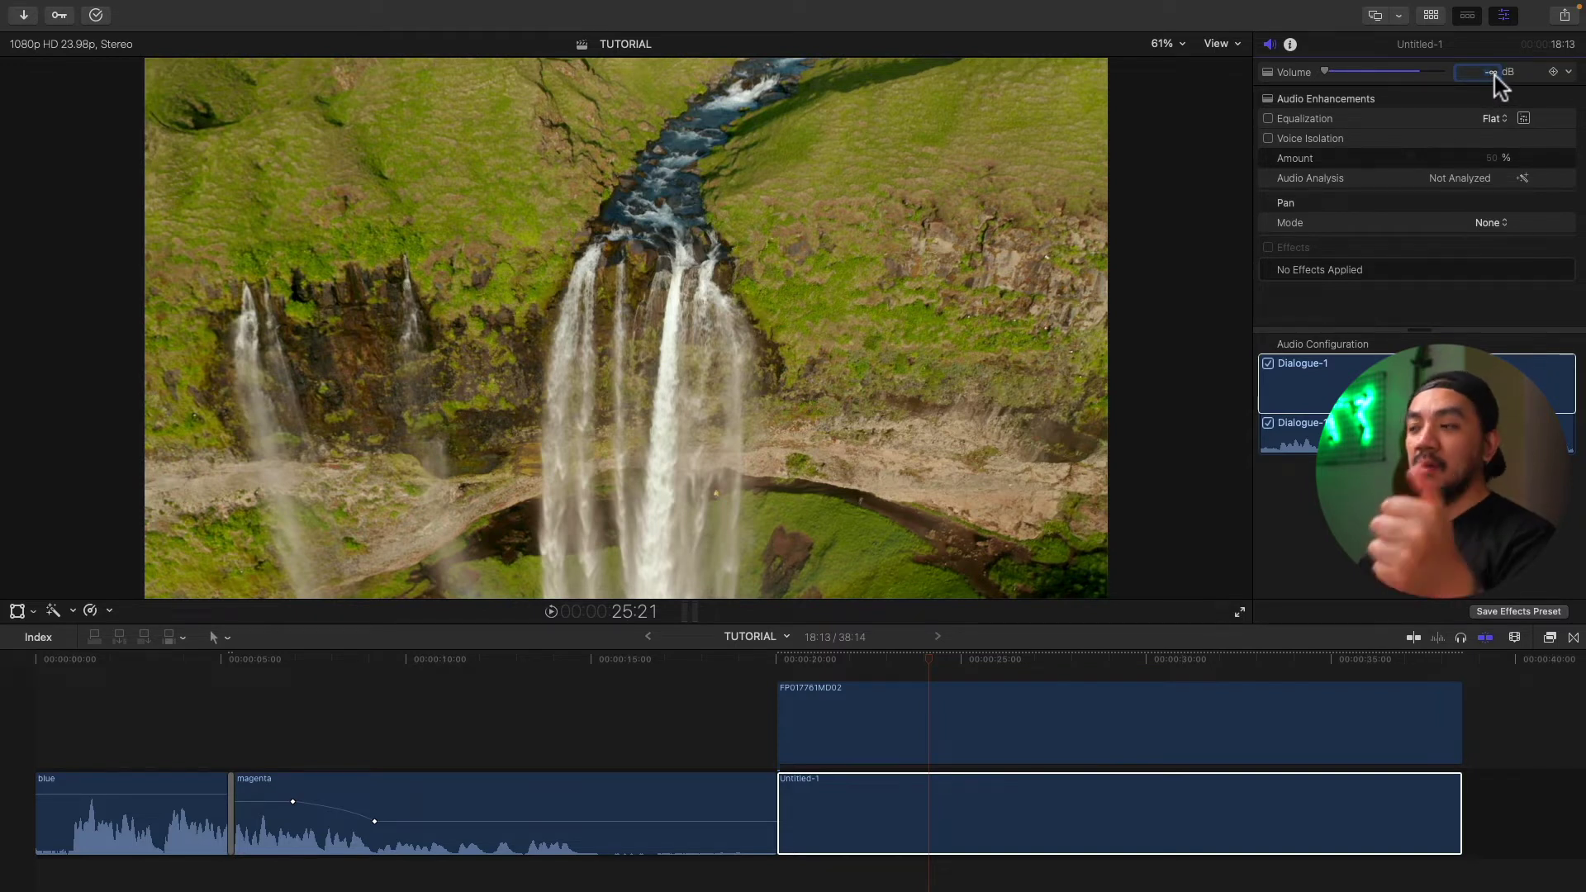
Place the playhead at 16:10 and set the volume of the blue, magenta and Untitled-1 clips together to 3 dB
{"action": "left_click", "coordinate": [645, 689]}
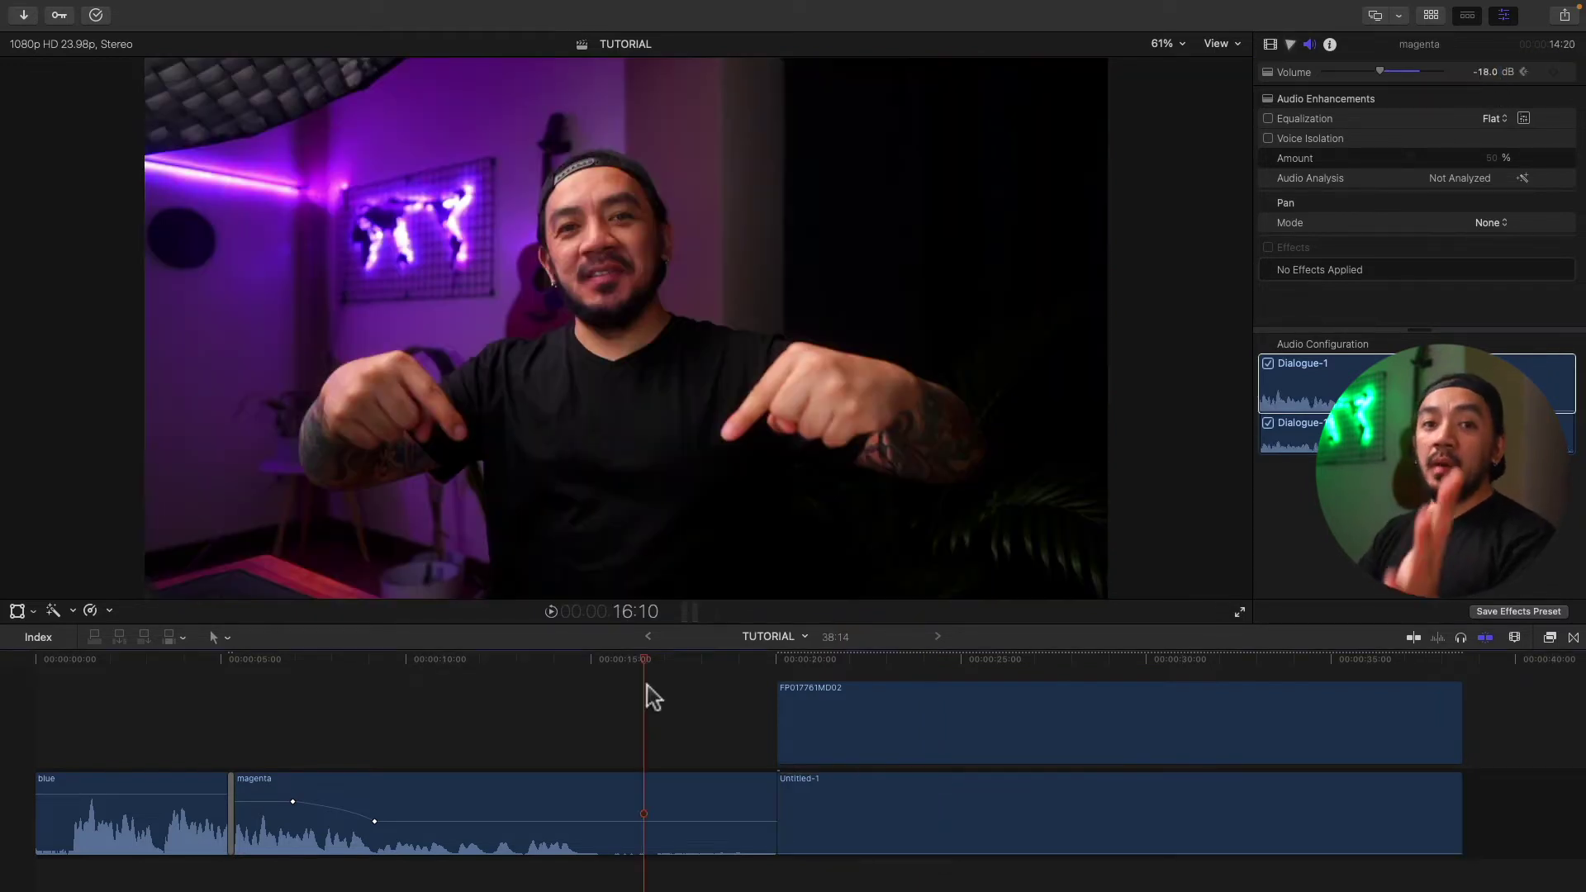
{"action": "left_click", "coordinate": [143, 788]}
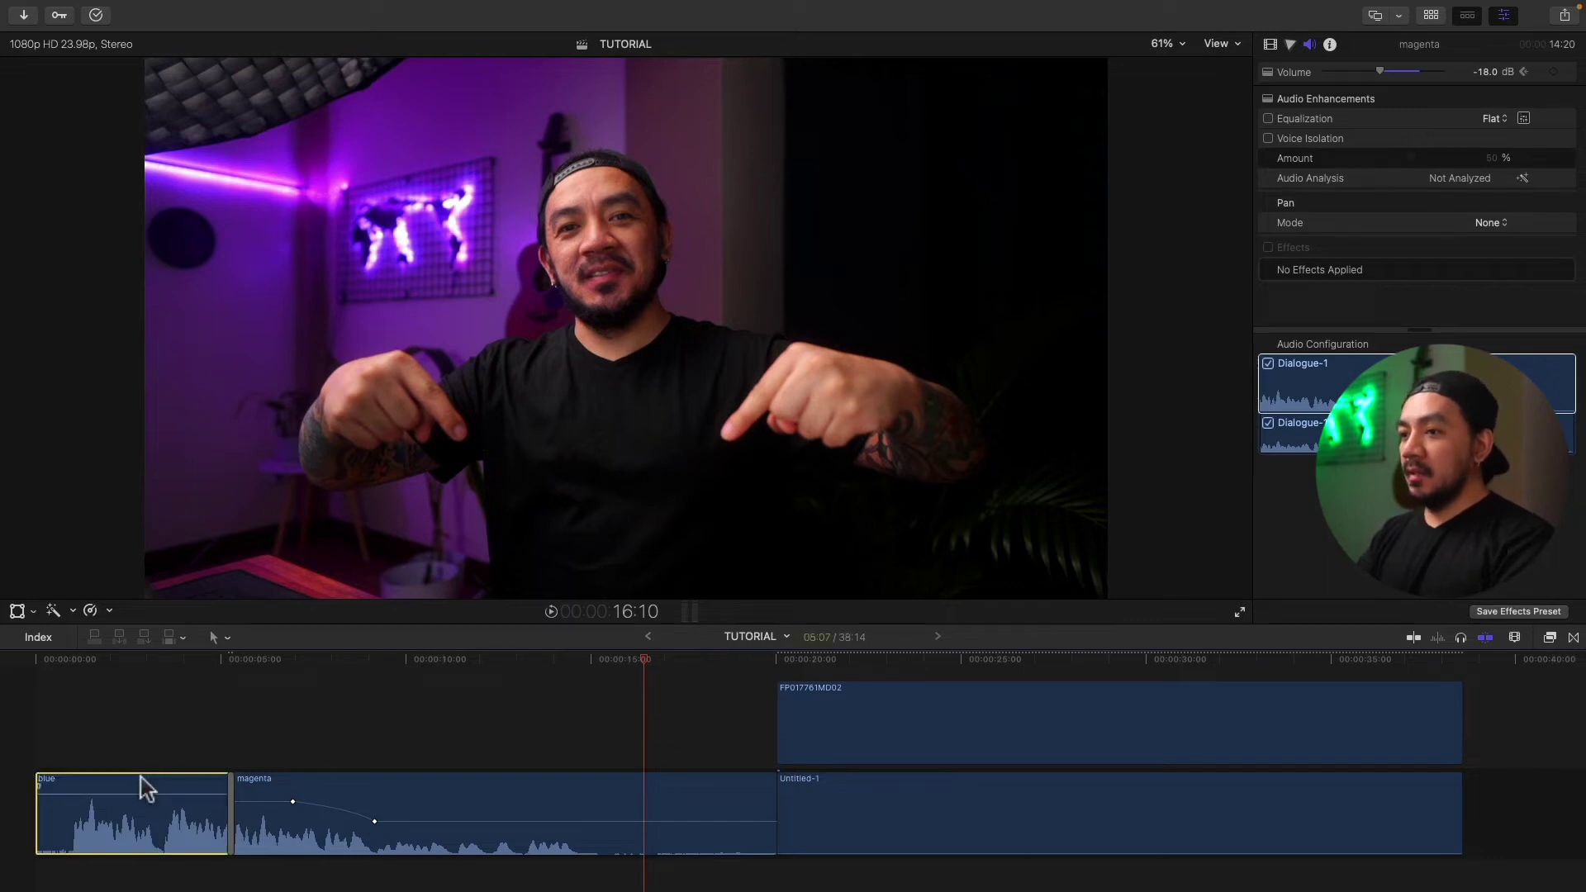
{"action": "left_click", "coordinate": [451, 785], "text": "super"}
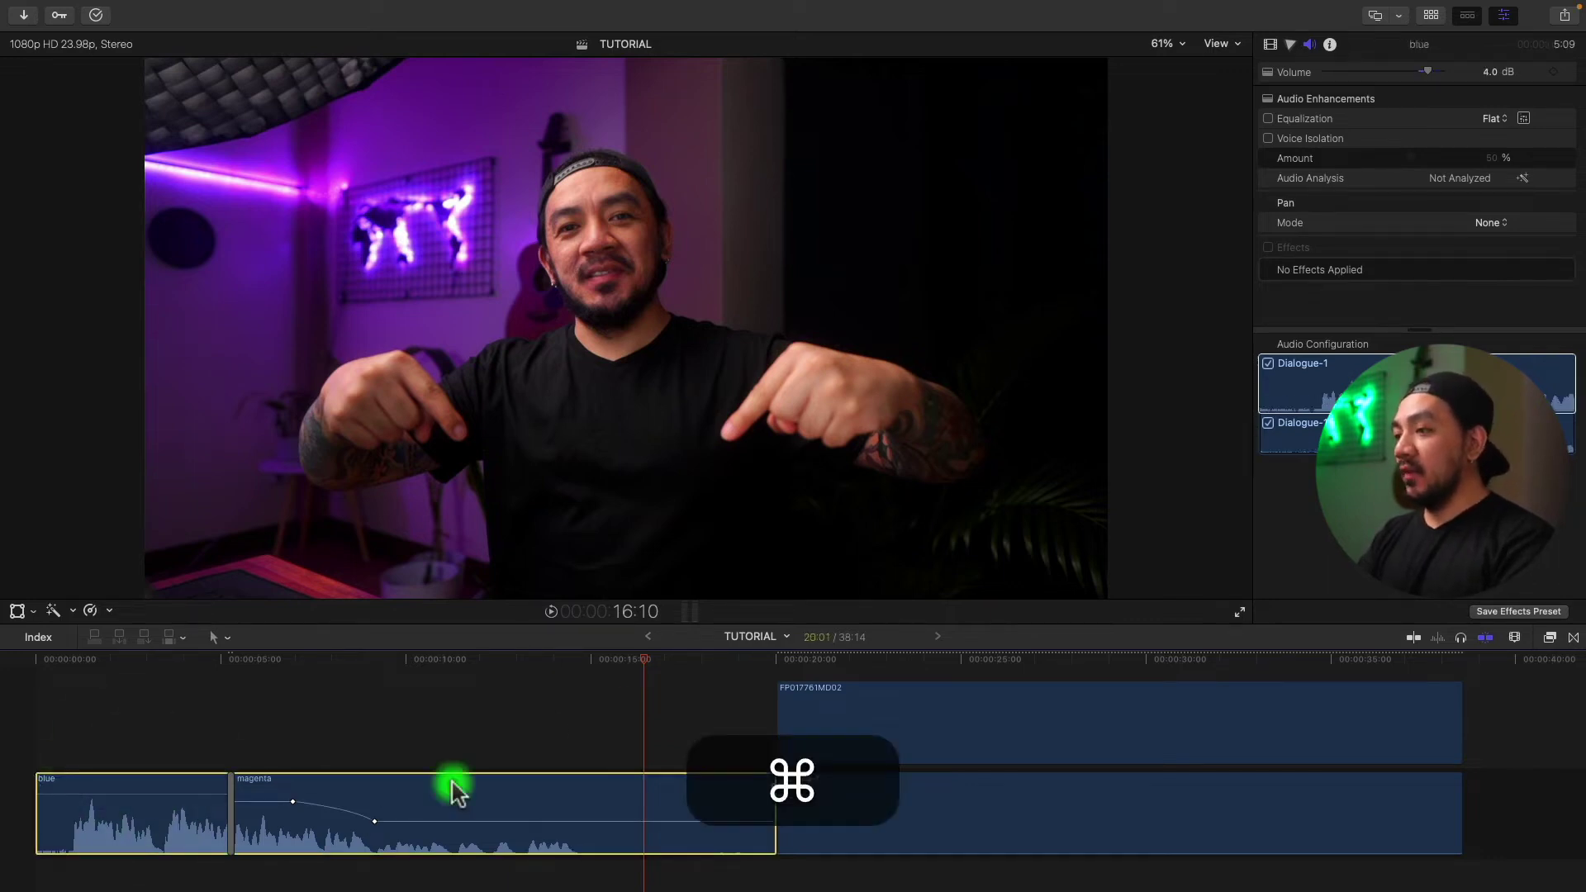
{"action": "left_click", "coordinate": [965, 800], "text": "super"}
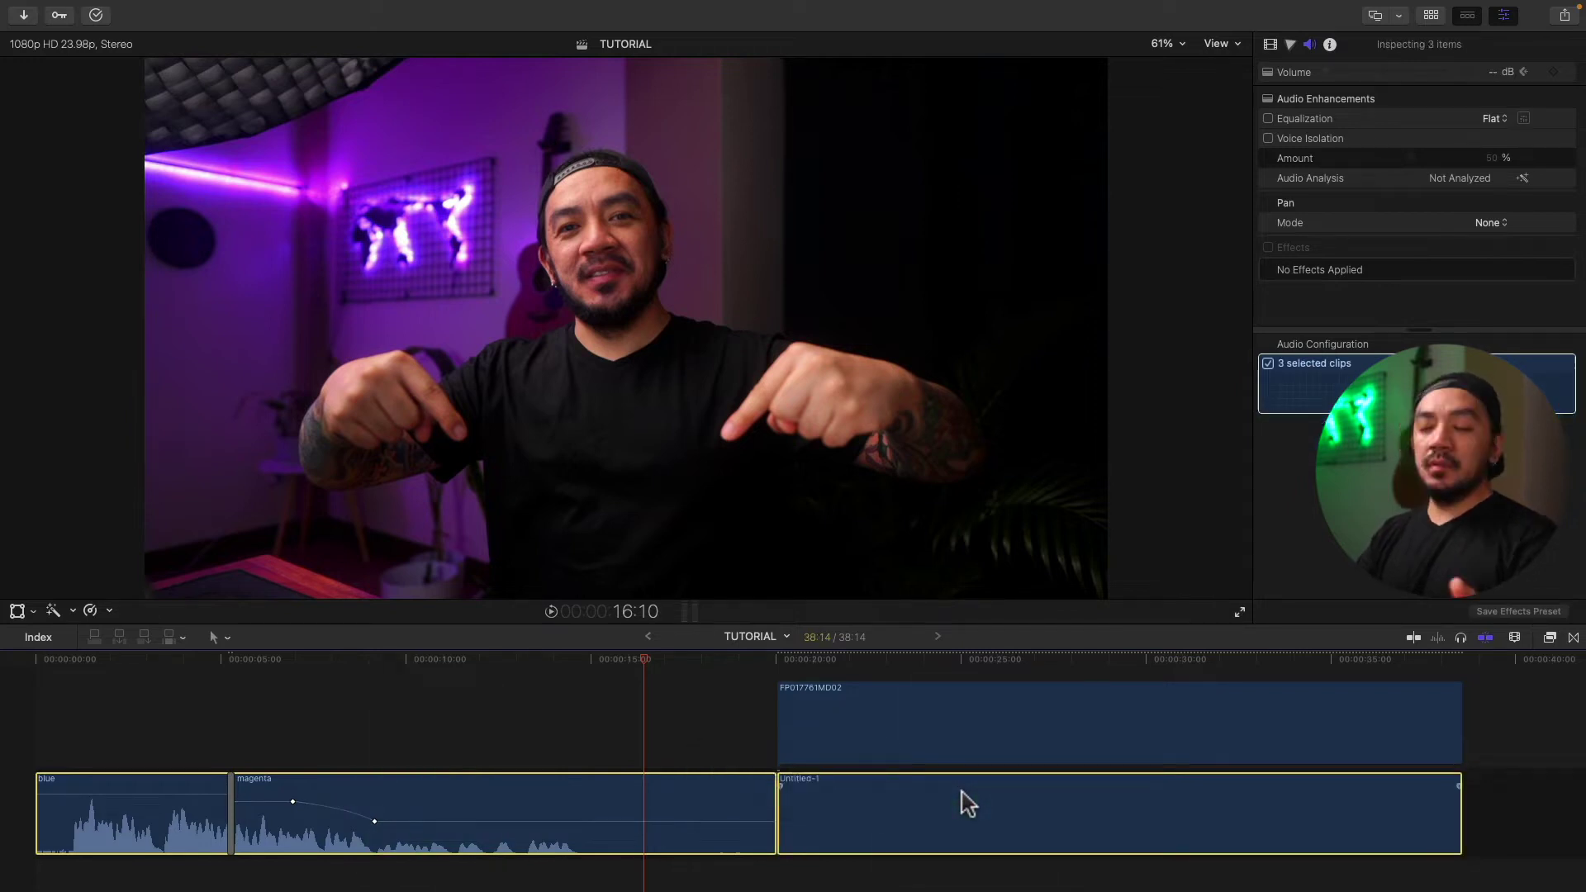
{"action": "left_click", "coordinate": [1494, 73]}
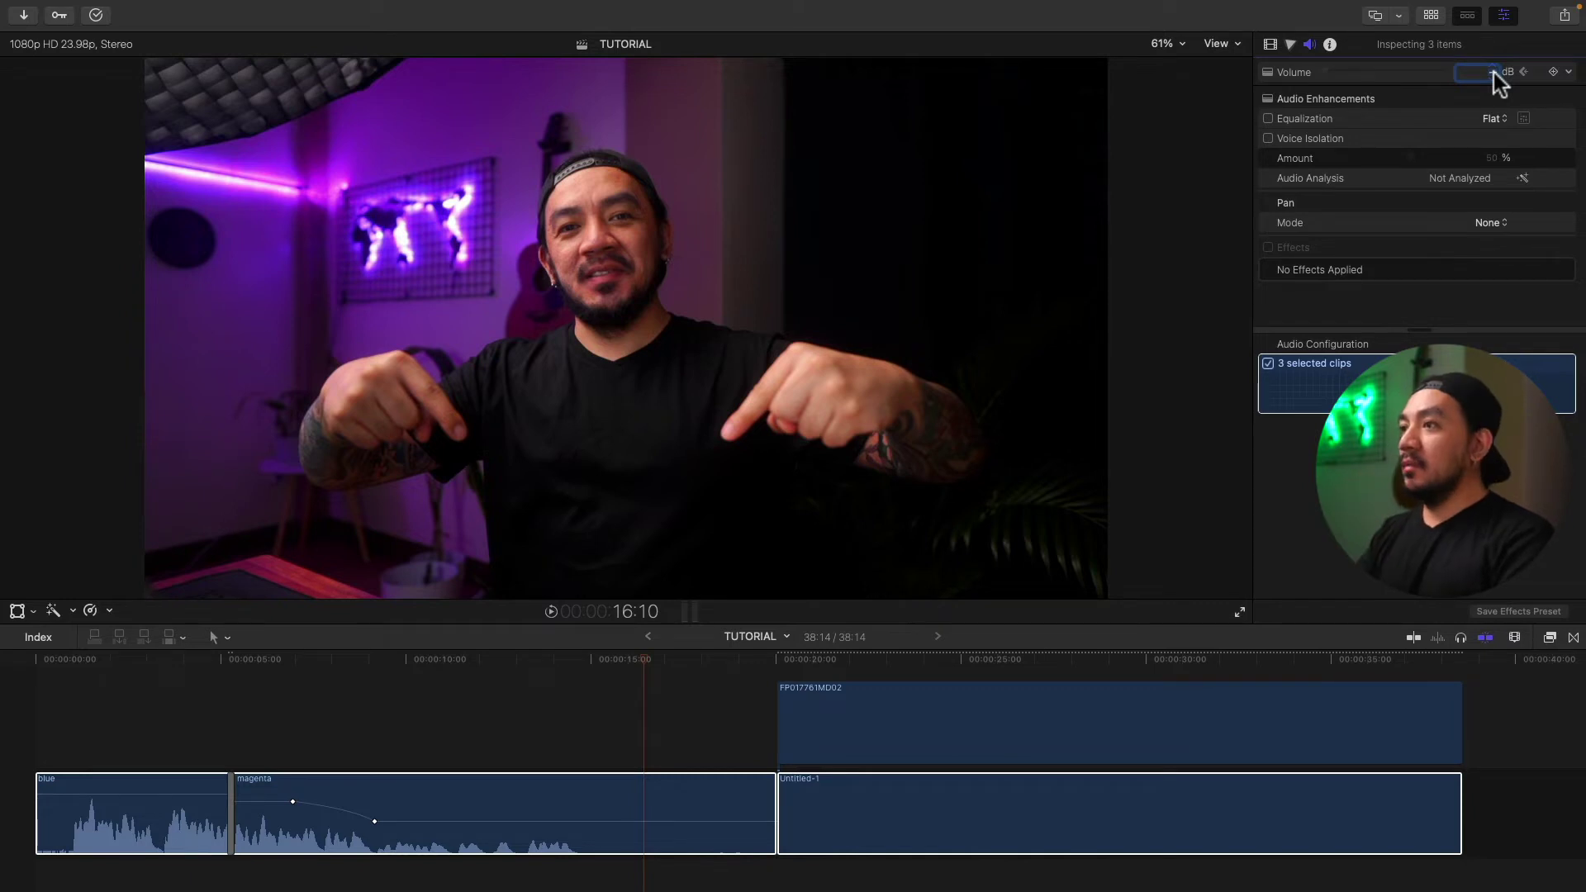
{"action": "left_click", "coordinate": [292, 801]}
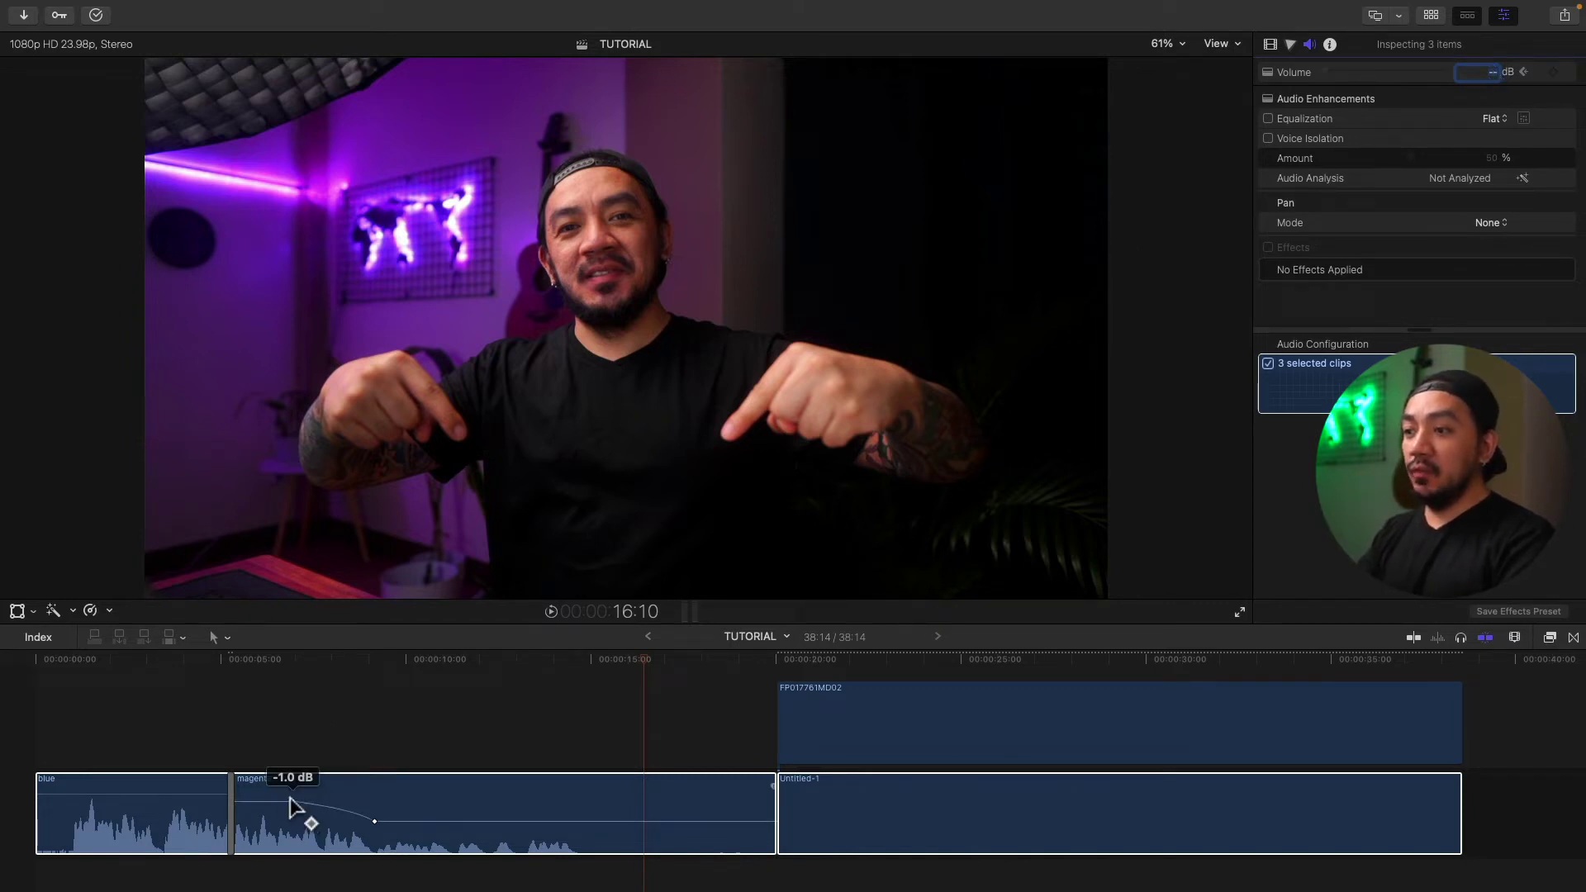
{"action": "left_click", "coordinate": [375, 822]}
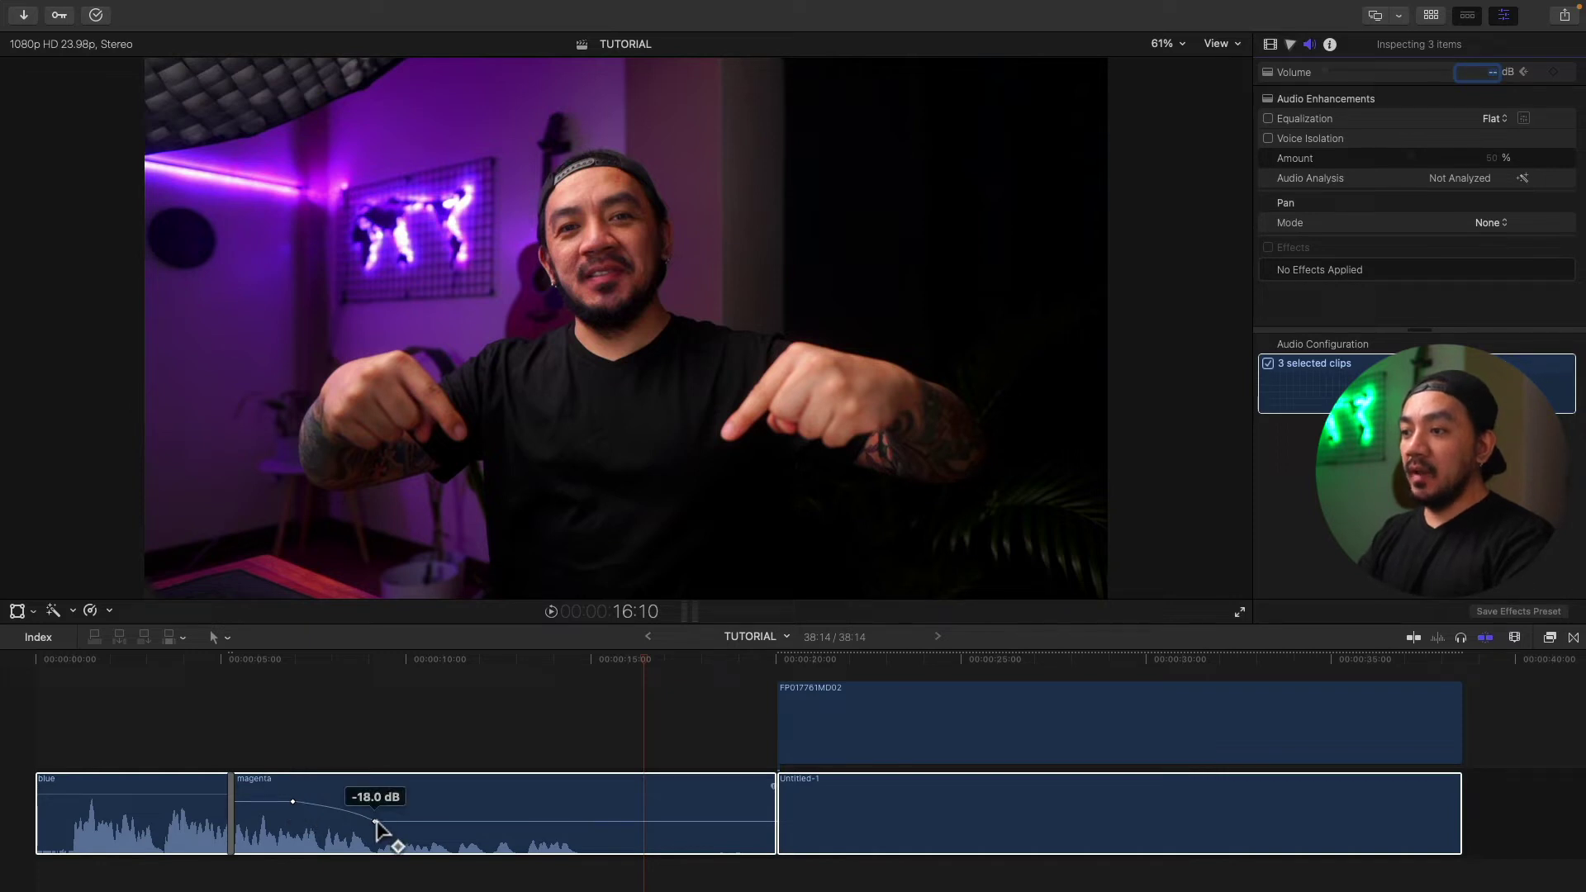
{"action": "left_click", "coordinate": [180, 795]}
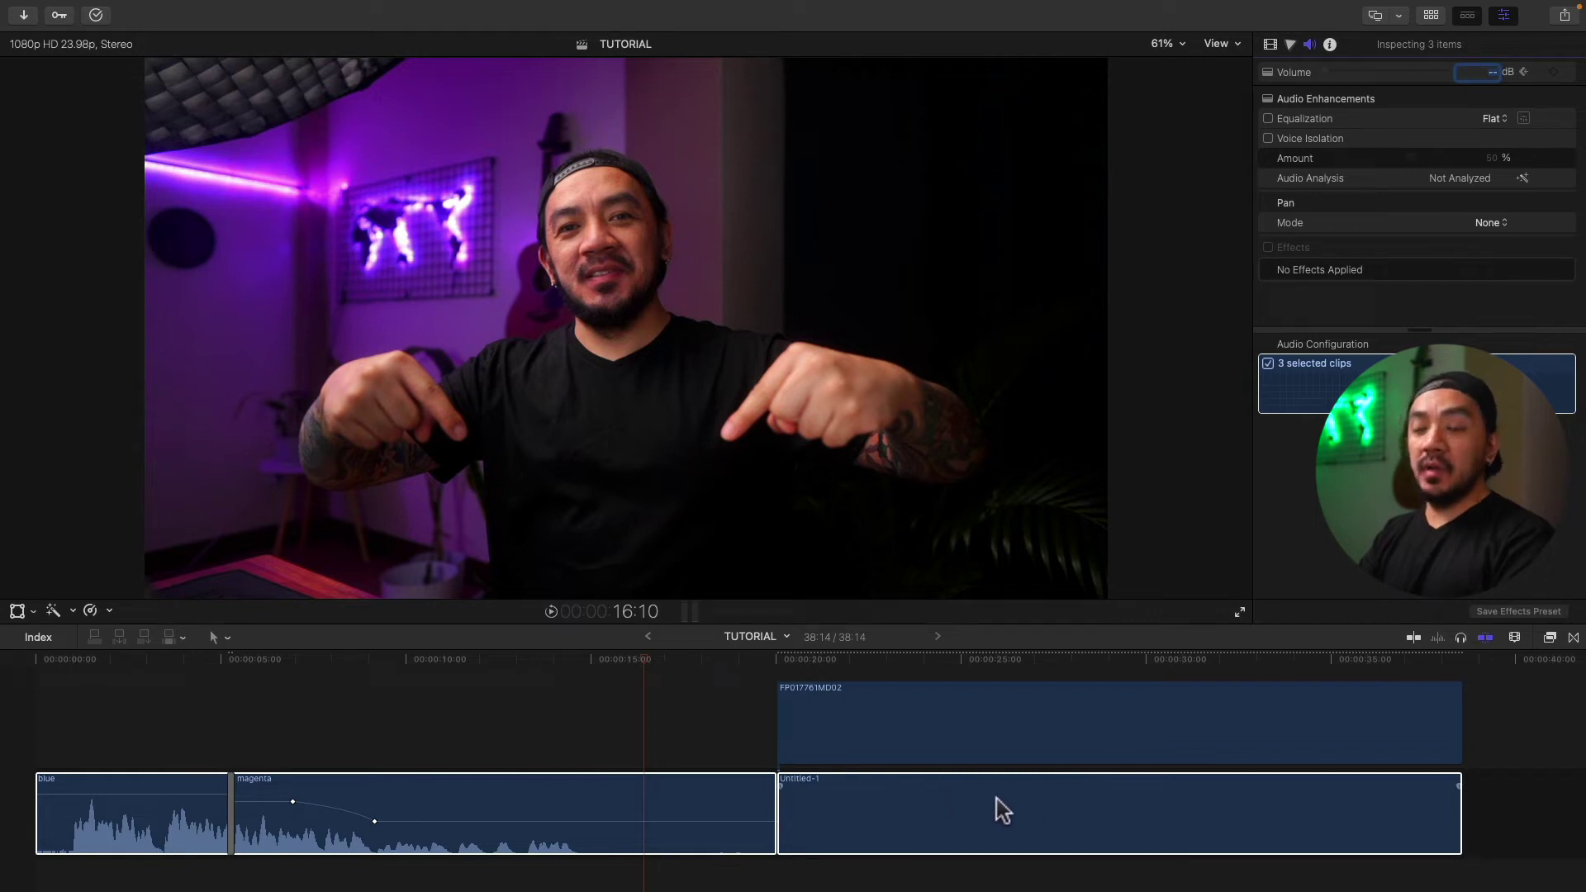
{"action": "left_click", "coordinate": [1487, 72]}
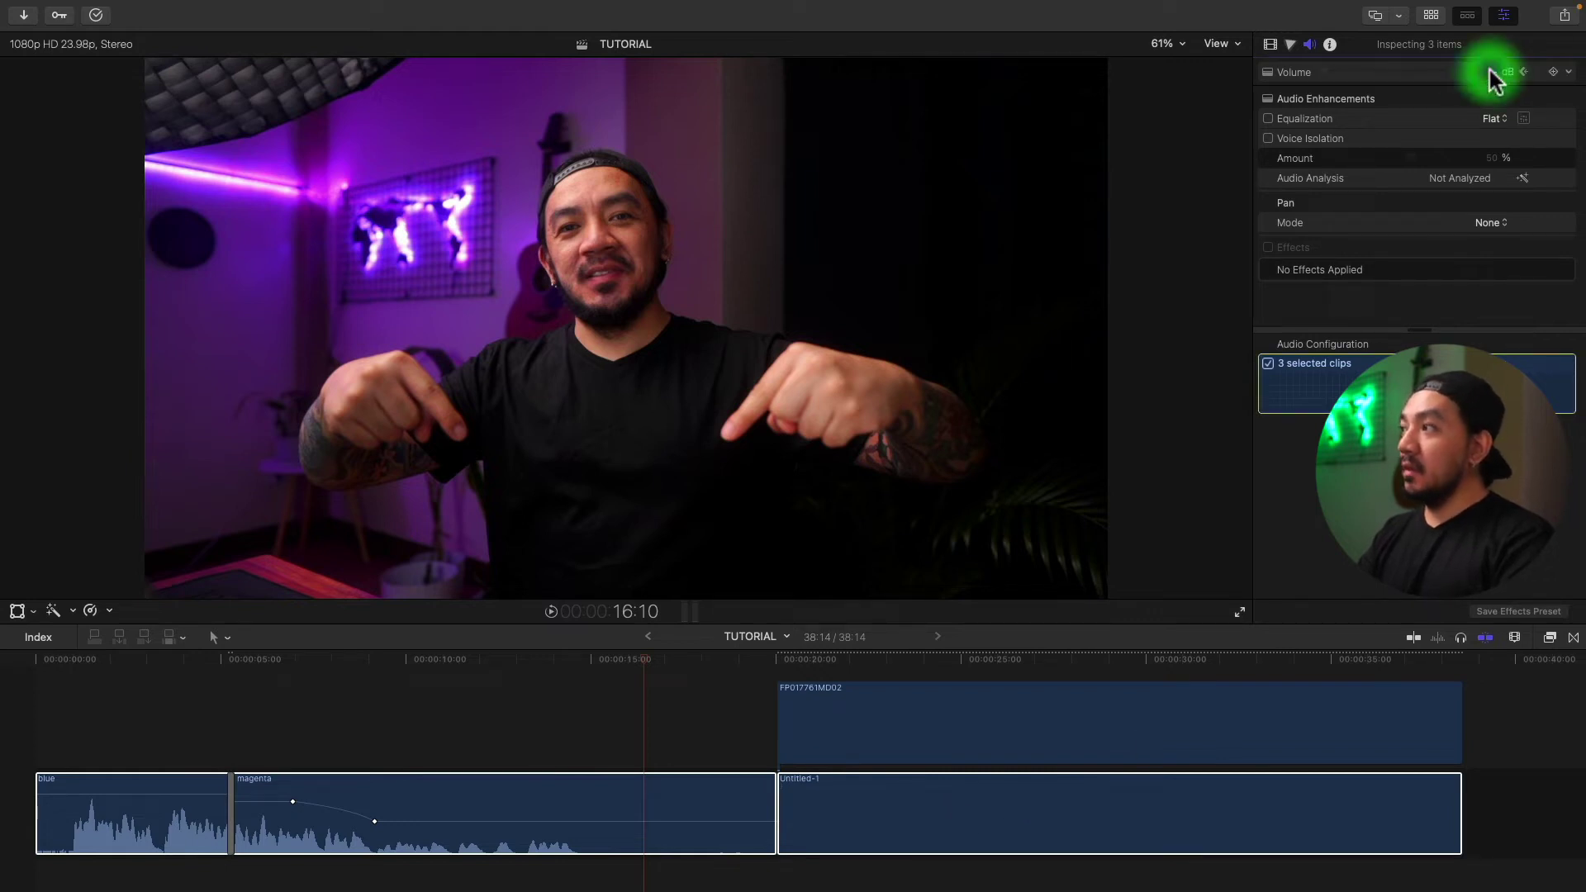
{"action": "type", "text": "3"}
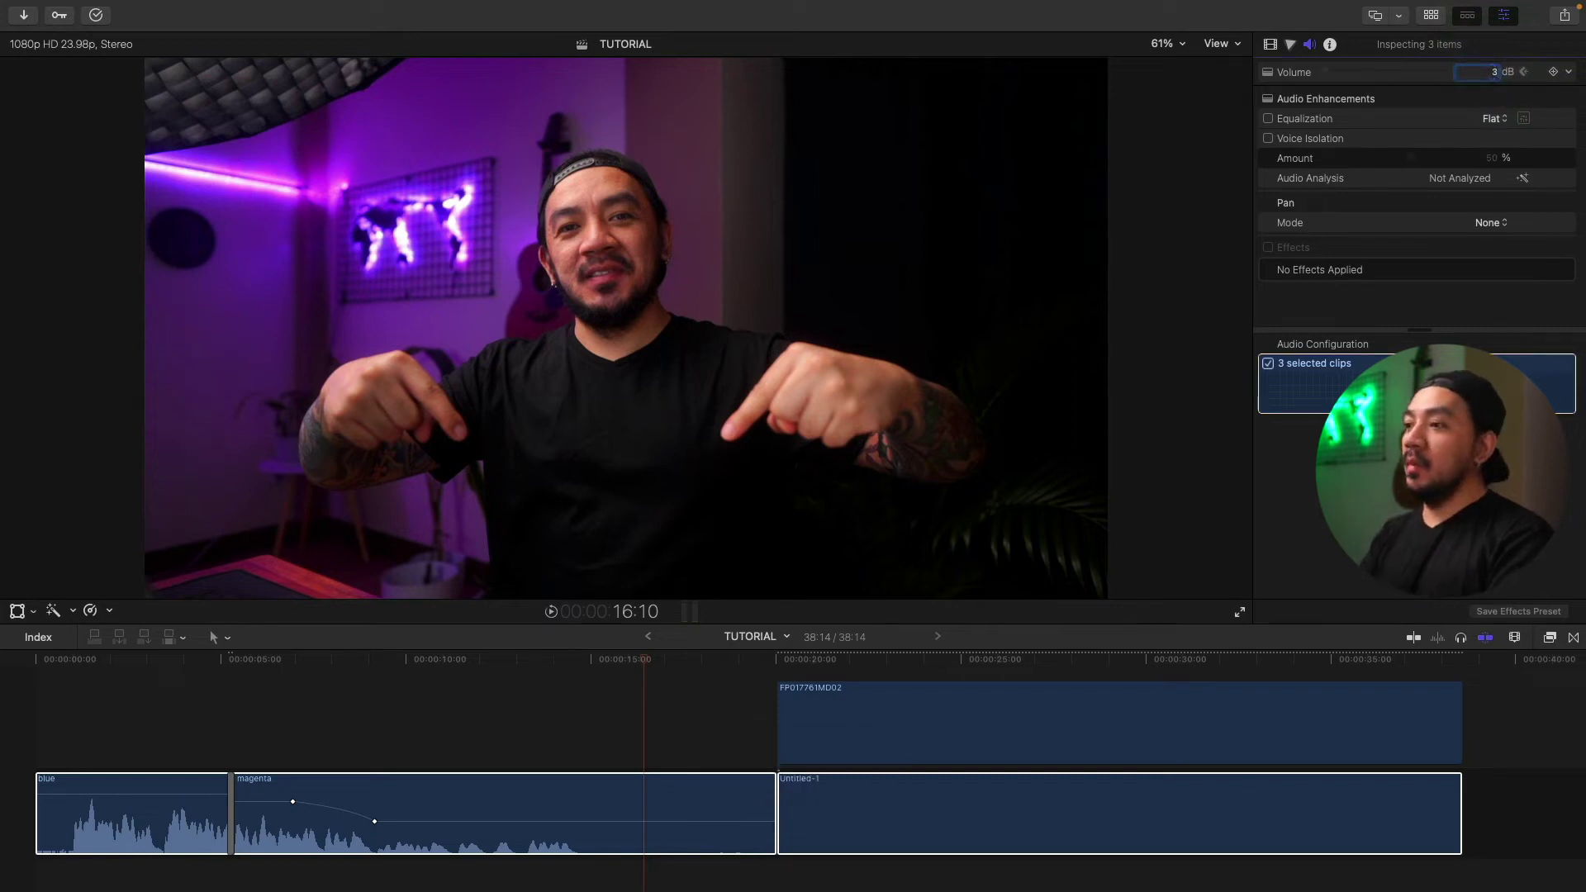
{"action": "key", "text": "Return"}
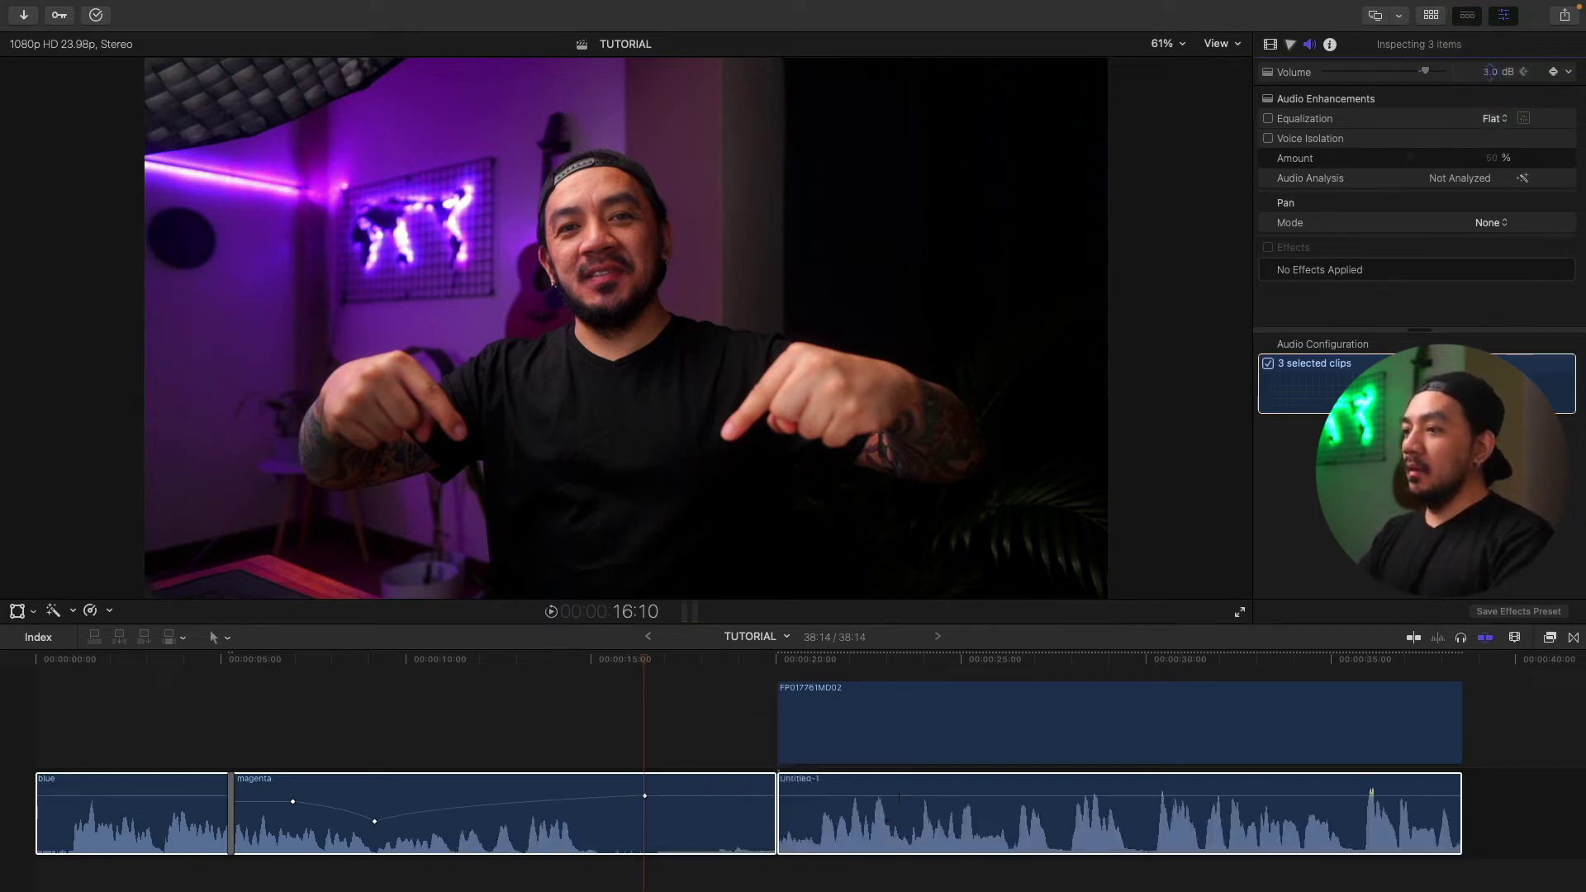
Reselect the blue, magenta and Untitled-1 clips and set their shared volume to 6 dB
{"action": "left_click", "coordinate": [163, 796]}
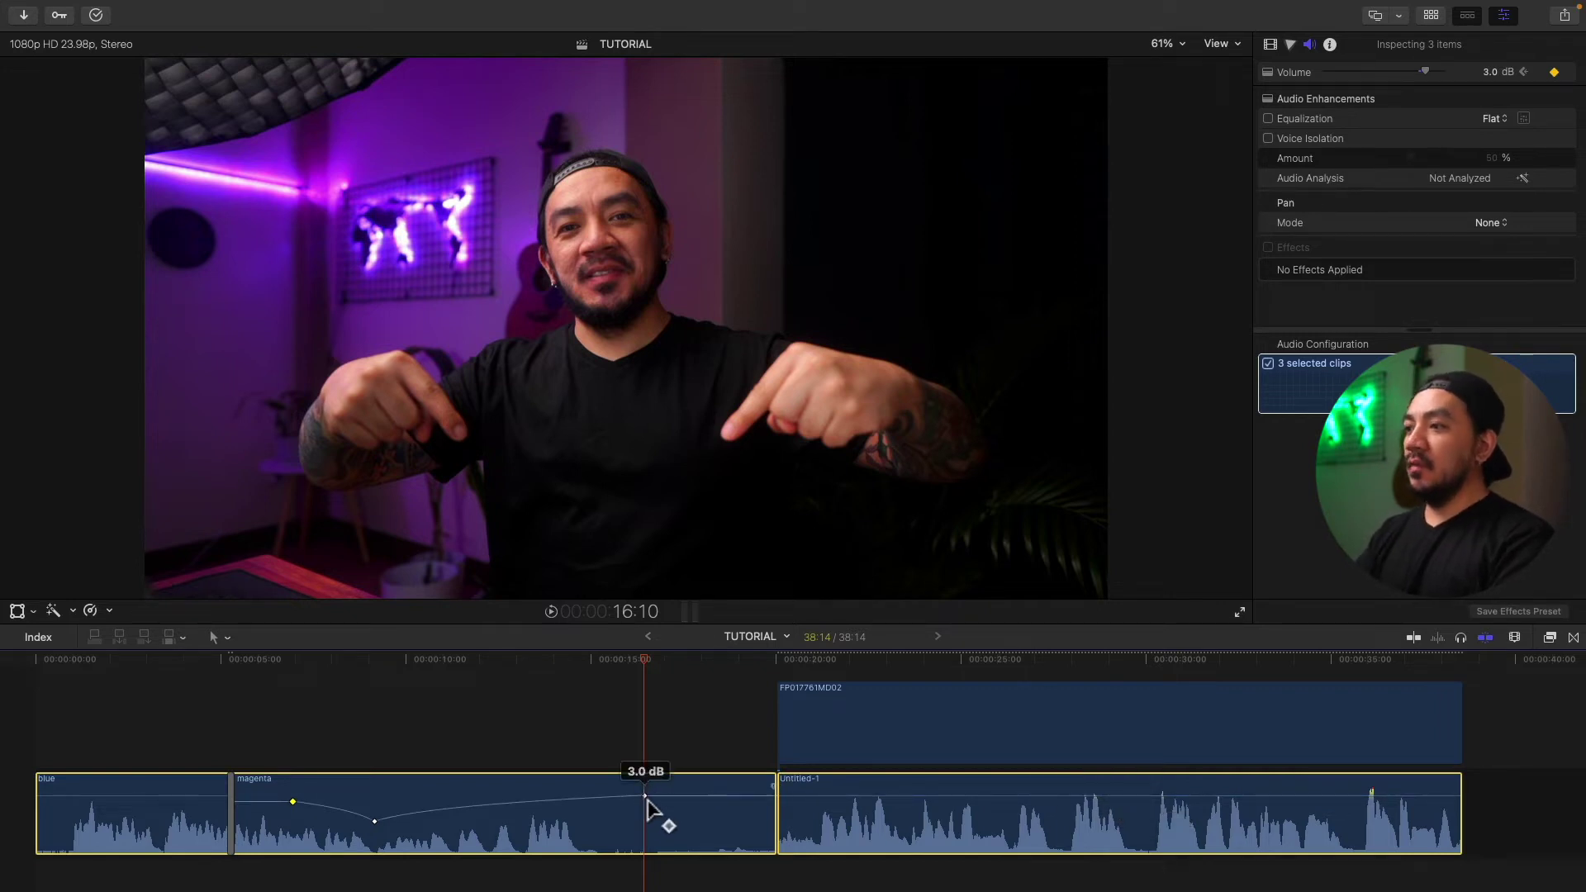
{"action": "left_click", "coordinate": [1420, 8]}
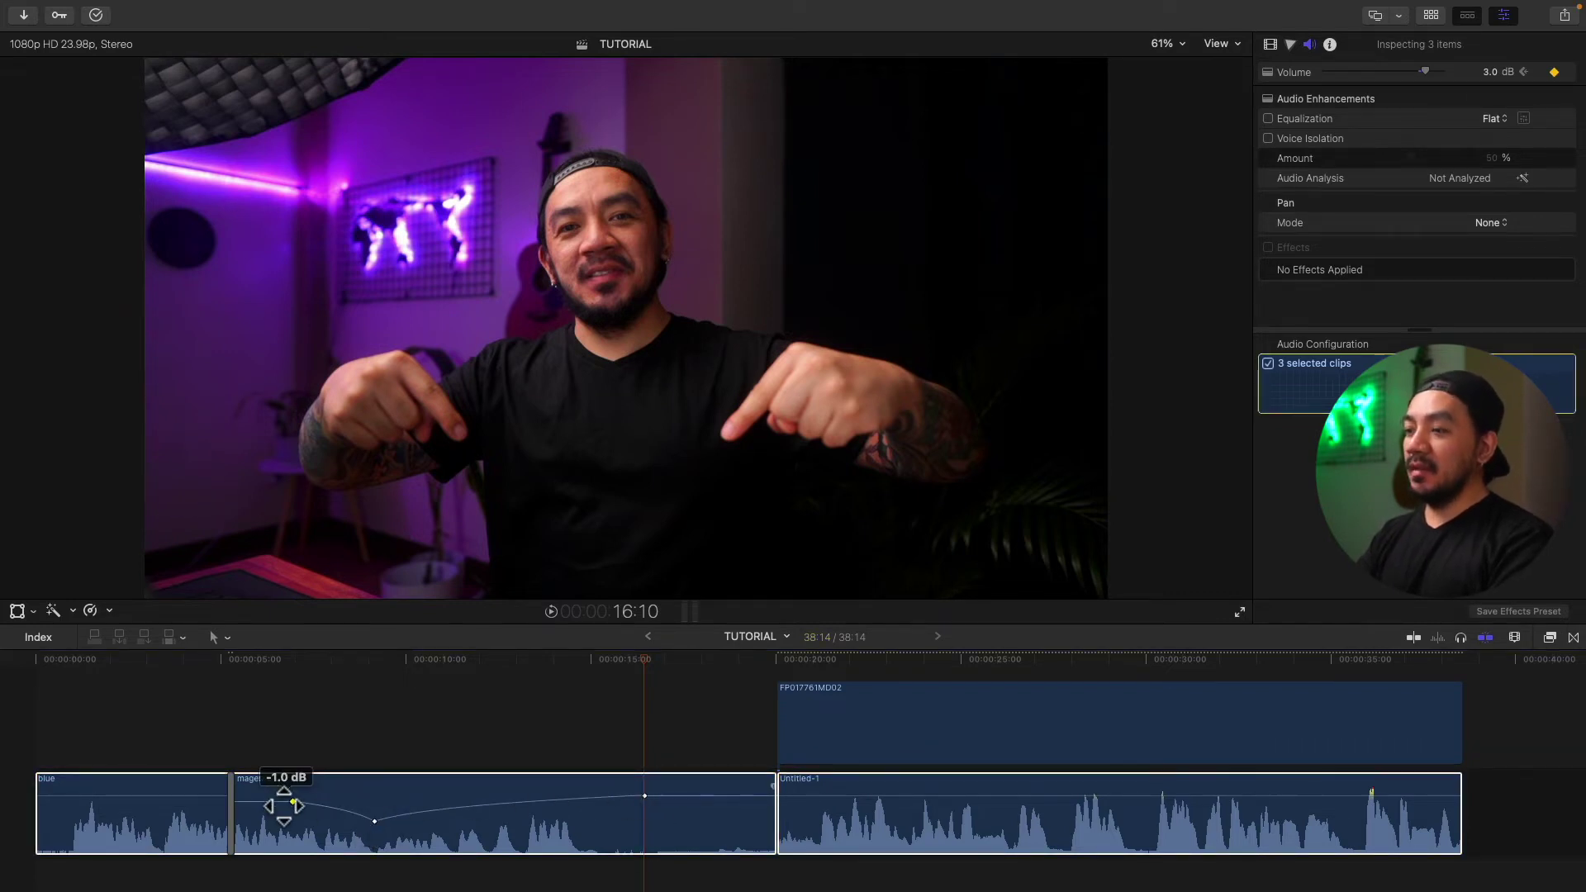
{"action": "left_click", "coordinate": [429, 791]}
{"action": "left_click", "coordinate": [963, 843], "text": "super"}
{"action": "left_click", "coordinate": [962, 843], "text": "super"}
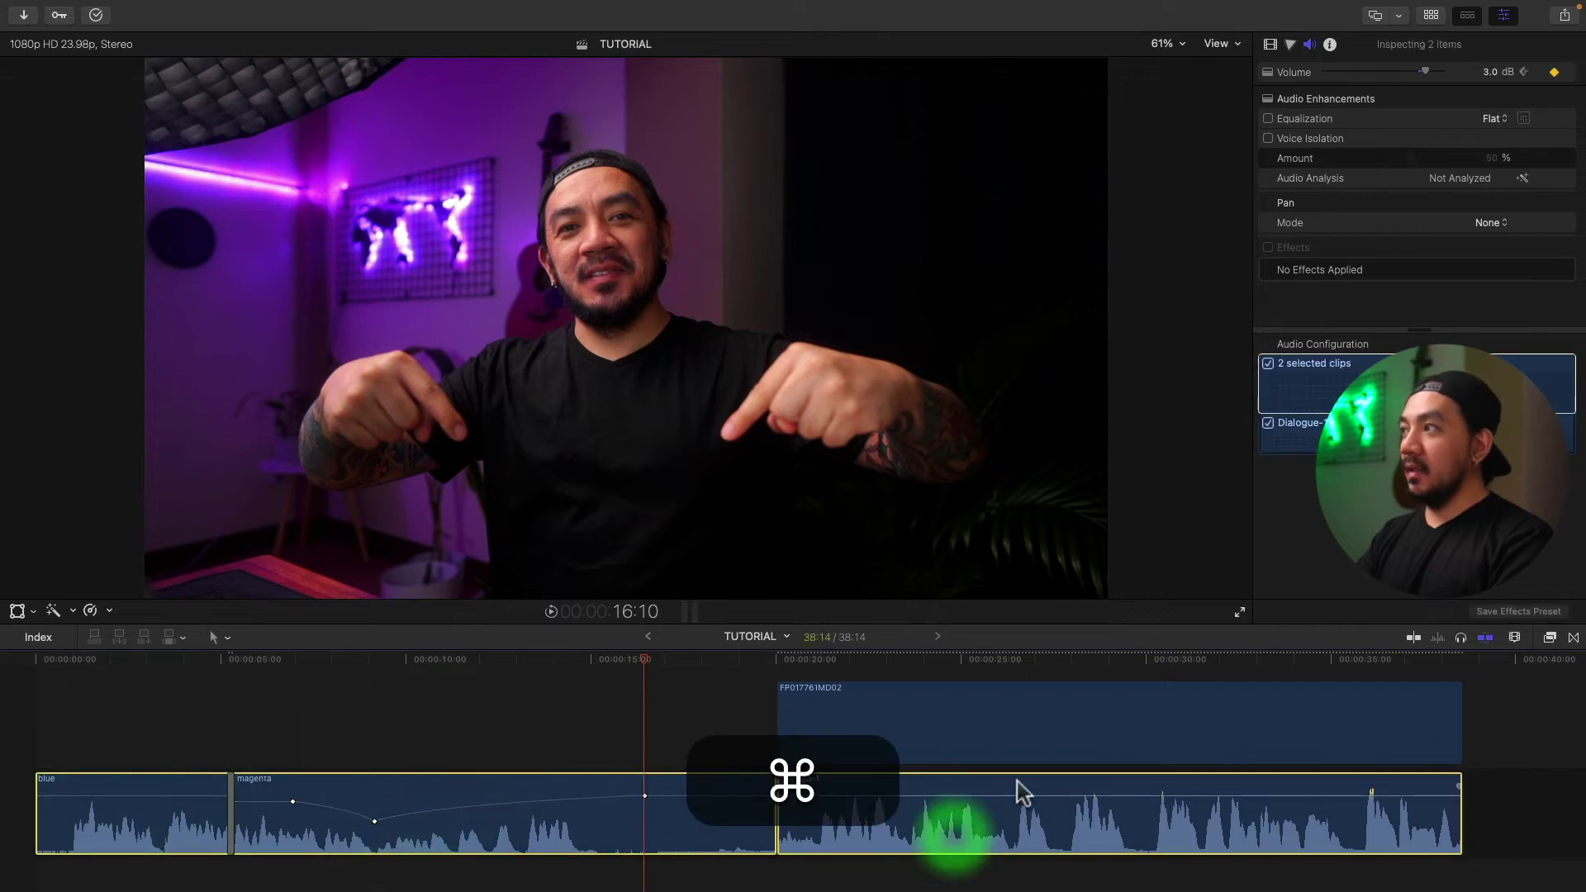
{"action": "left_click", "coordinate": [1496, 72]}
{"action": "type", "text": "-6"}
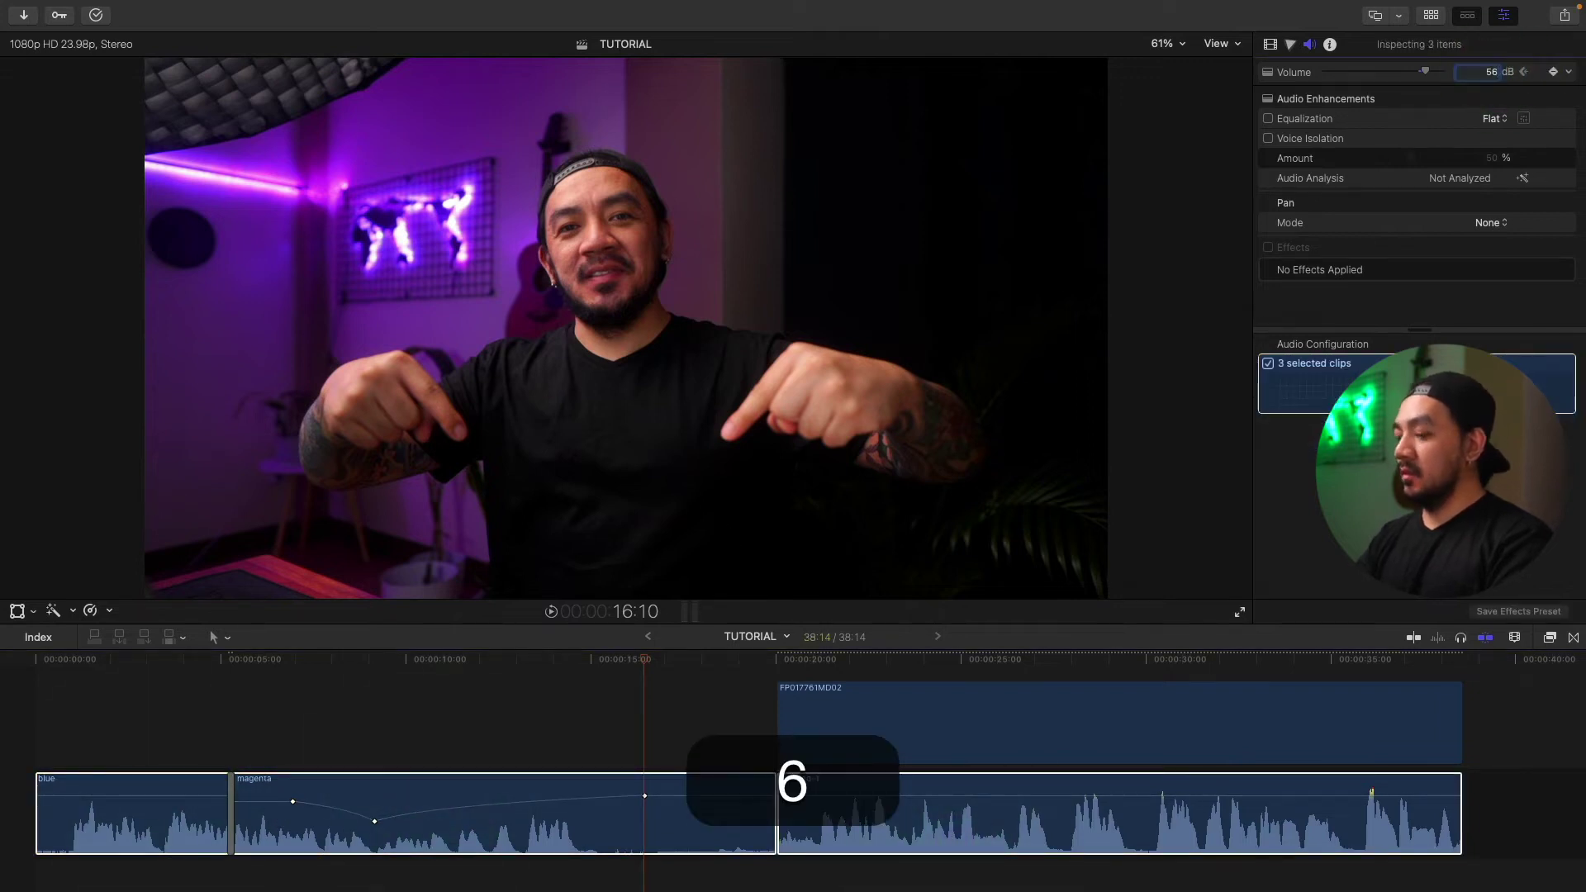
{"action": "key", "text": "BackSpace"}
{"action": "key", "text": "BackSpace"}
{"action": "type", "text": "6"}
{"action": "key", "text": "Return"}
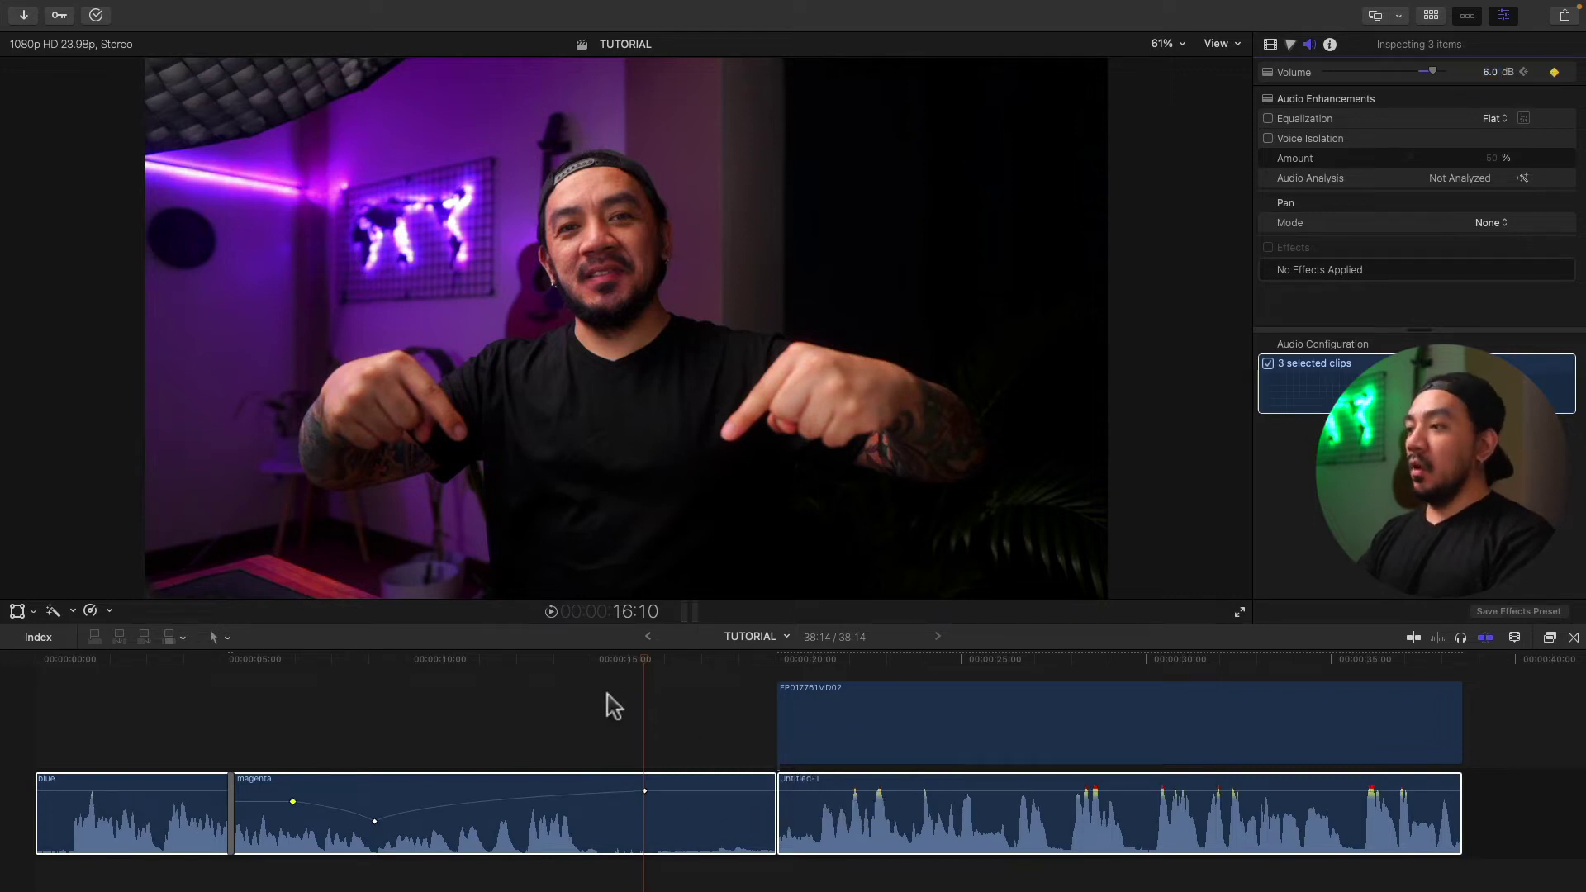
{"action": "mouse_move", "coordinate": [645, 791]}
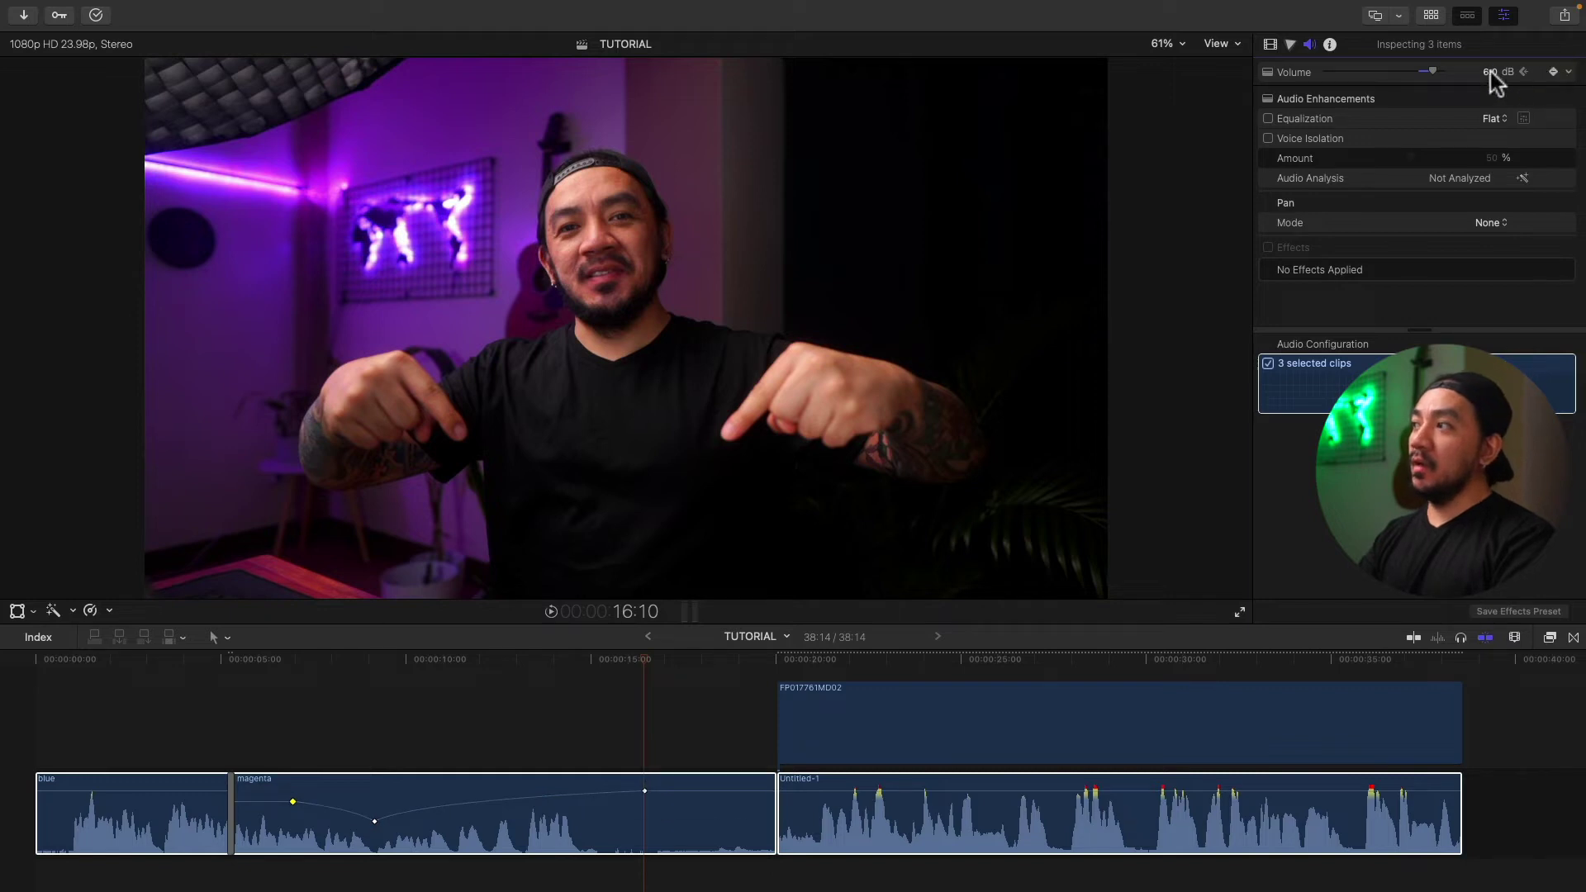
{"action": "mouse_move", "coordinate": [1051, 771]}
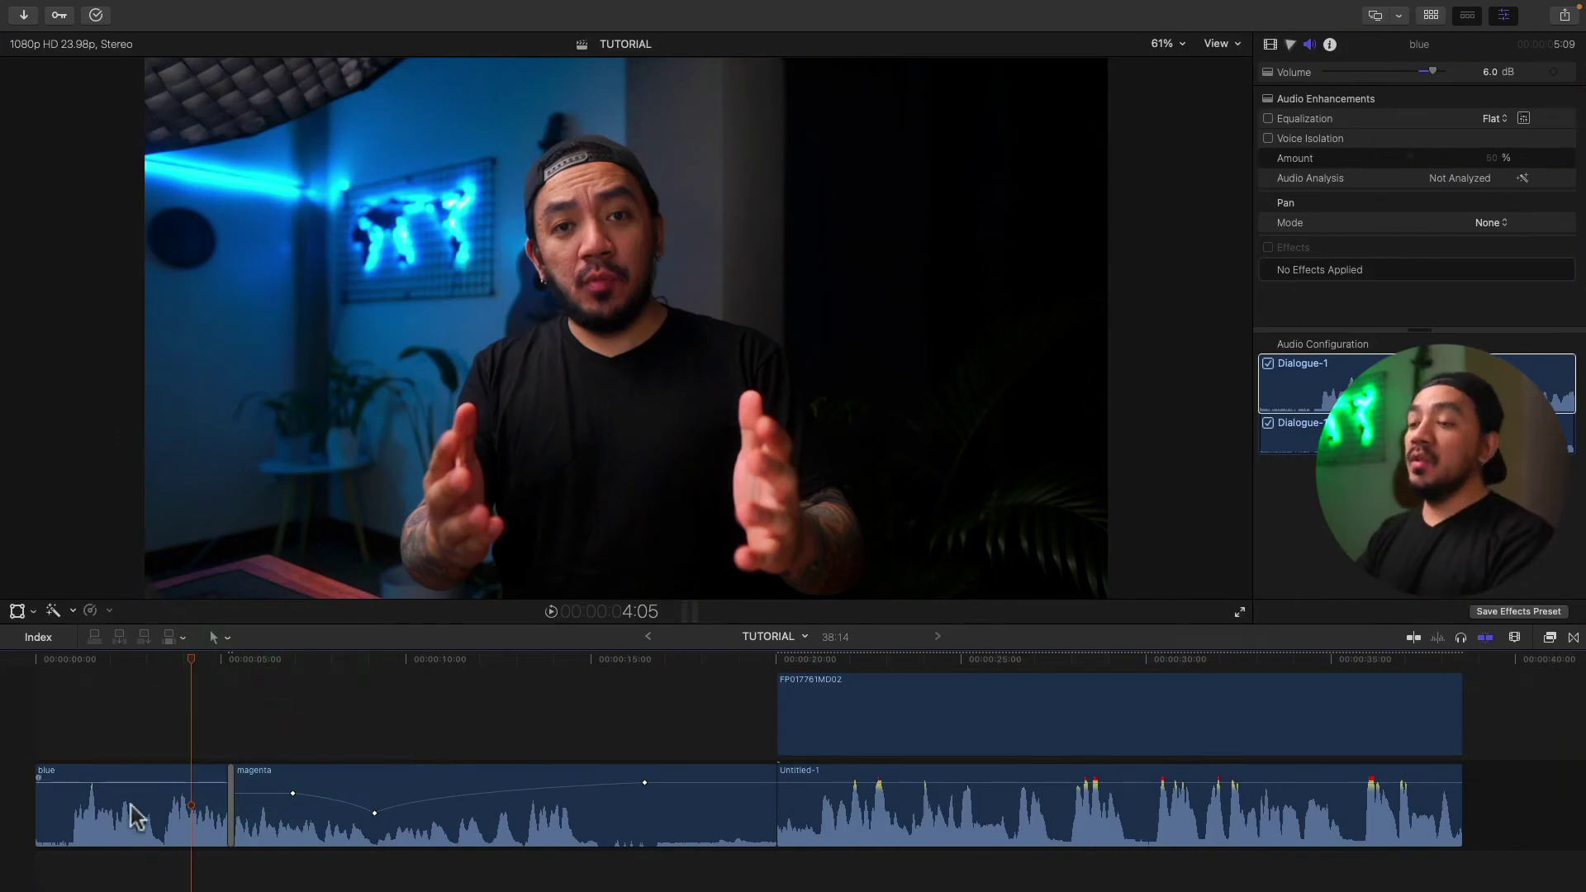
Select only the blue clip and raise its volume by 1 dB with the Adjust Volume Up command
{"action": "left_click", "coordinate": [130, 814]}
{"action": "mouse_move", "coordinate": [318, 15]}
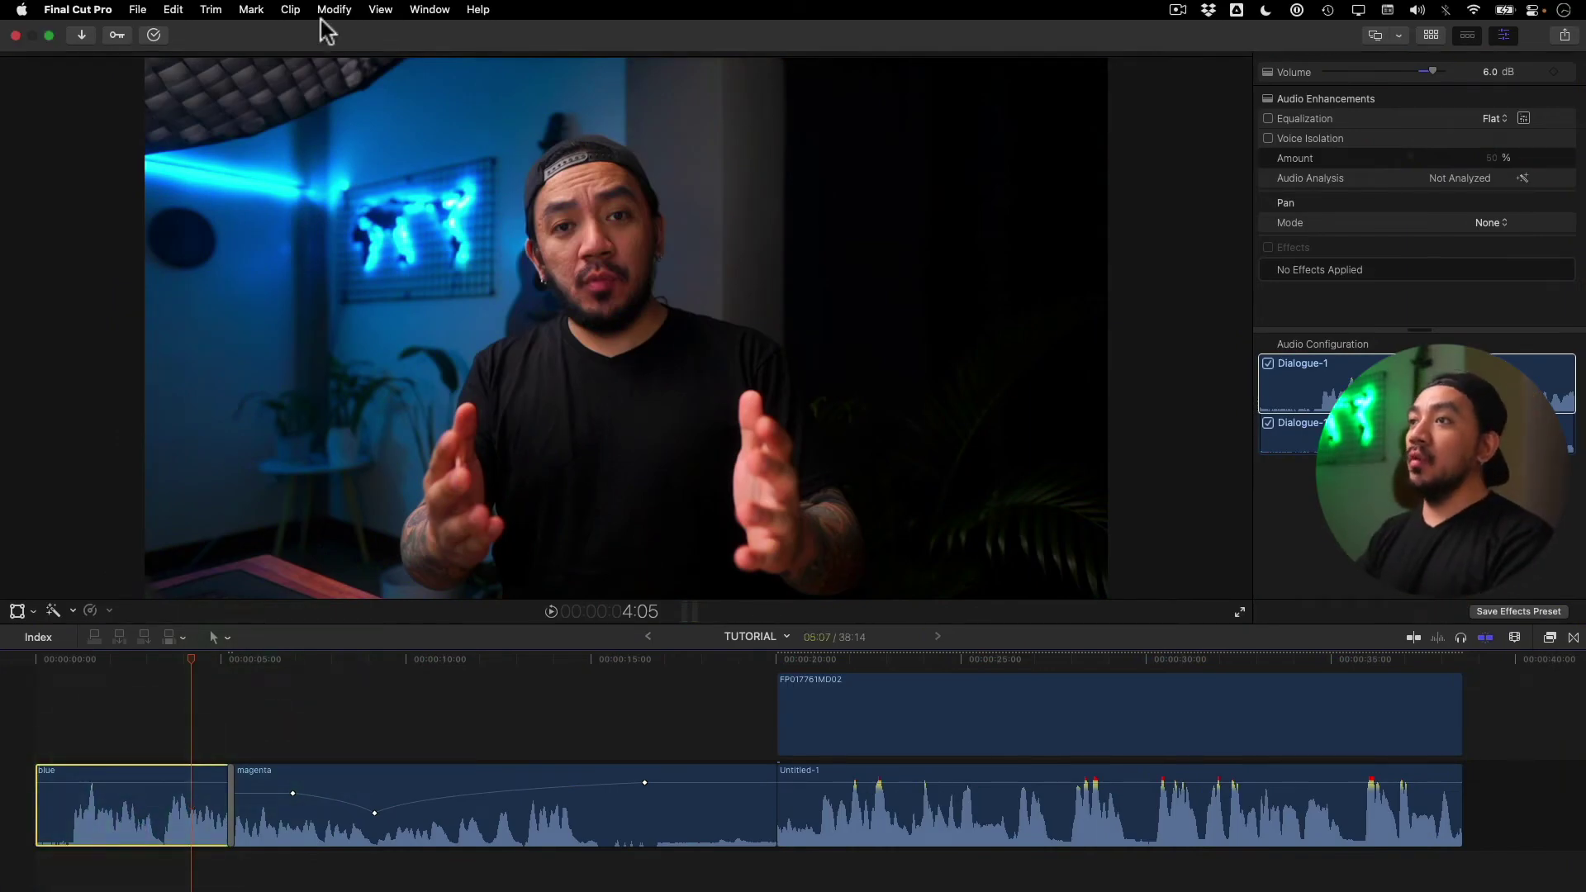
{"action": "left_click", "coordinate": [342, 12]}
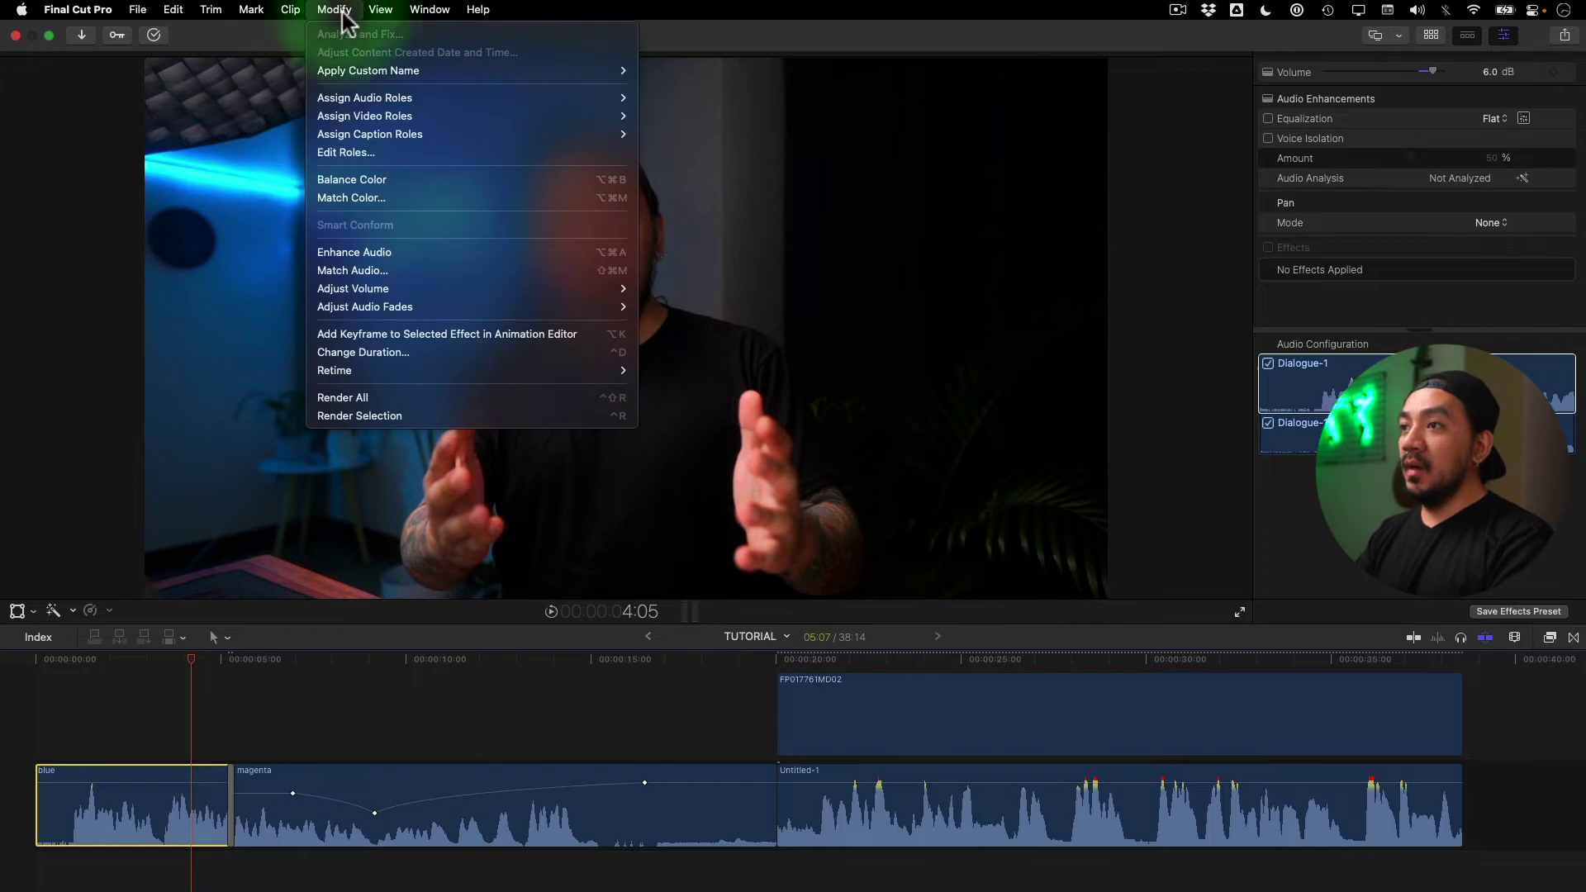
{"action": "mouse_move", "coordinate": [380, 285]}
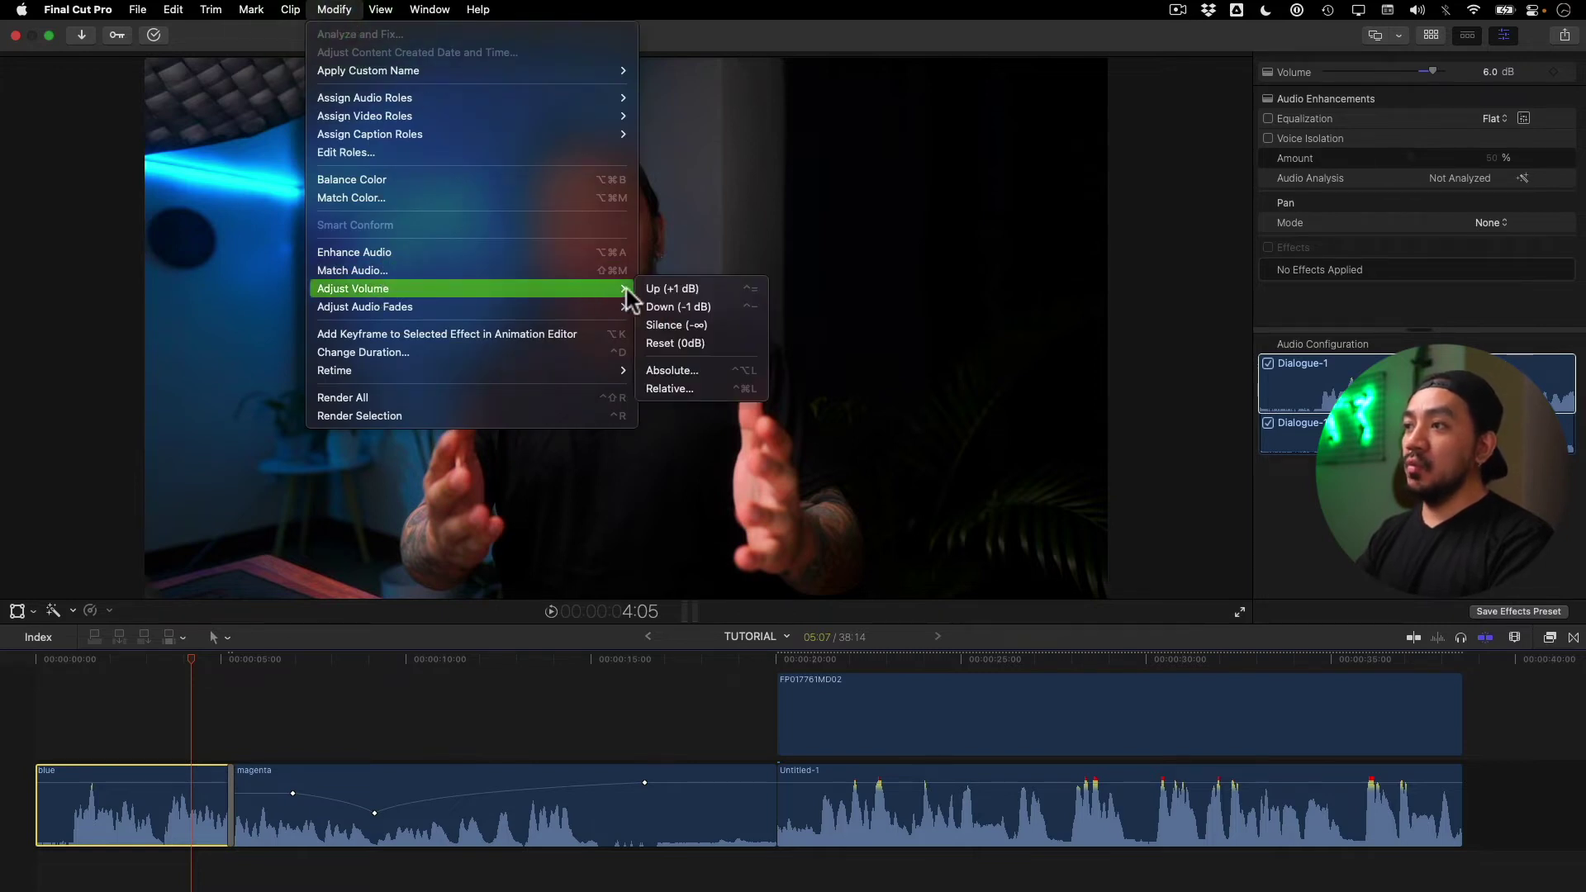
{"action": "left_click", "coordinate": [707, 288]}
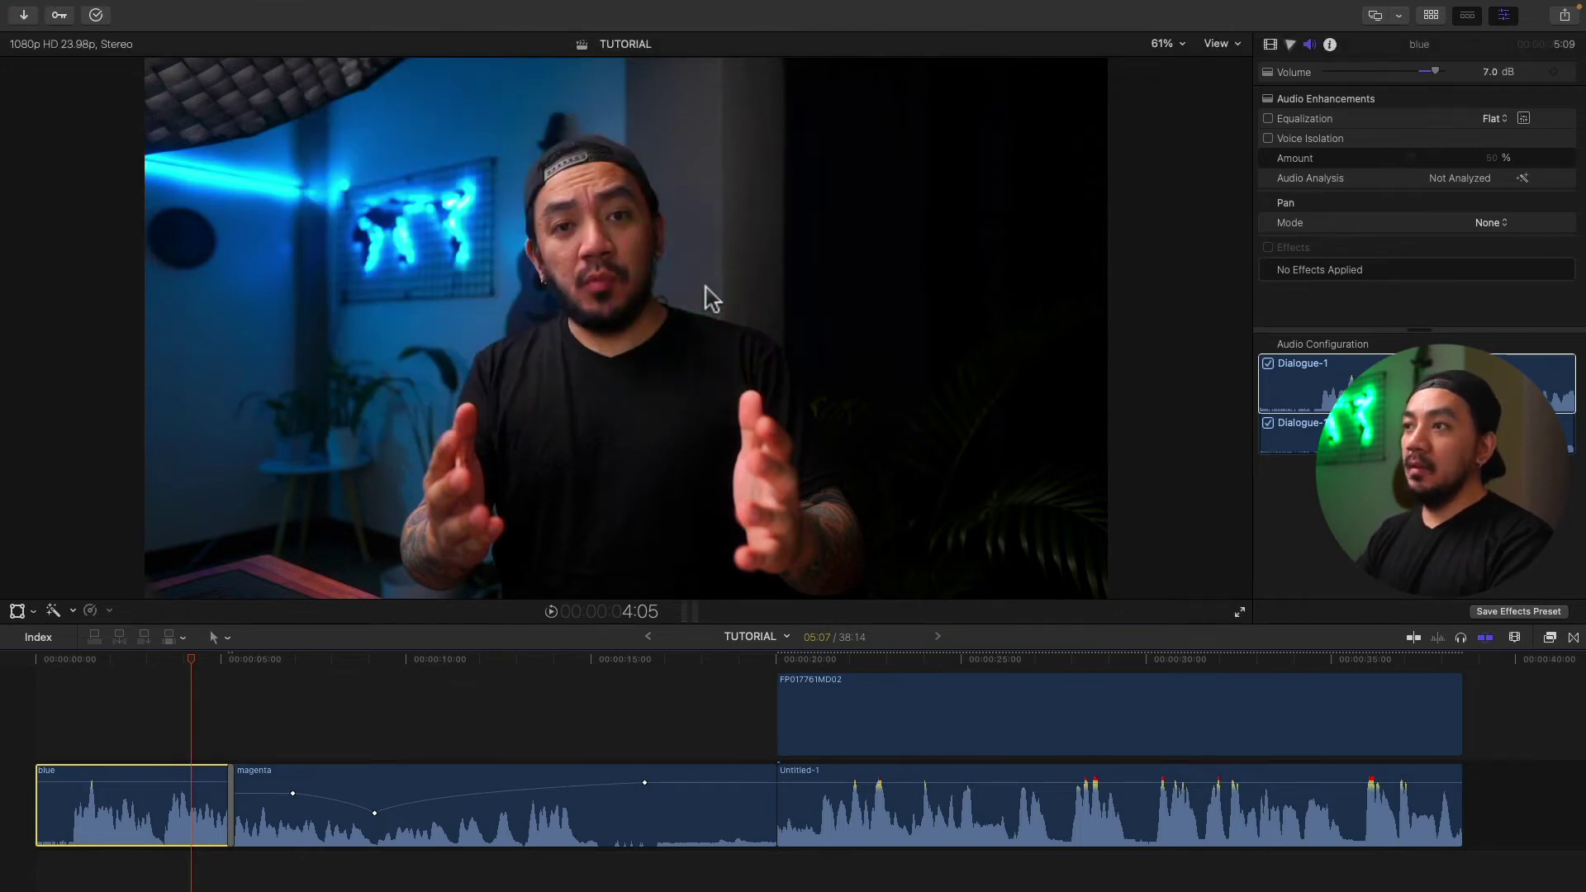
Lower the blue clip's volume by 1 dB with the Adjust Volume Down command
{"action": "left_click", "coordinate": [335, 9]}
{"action": "mouse_move", "coordinate": [517, 288]}
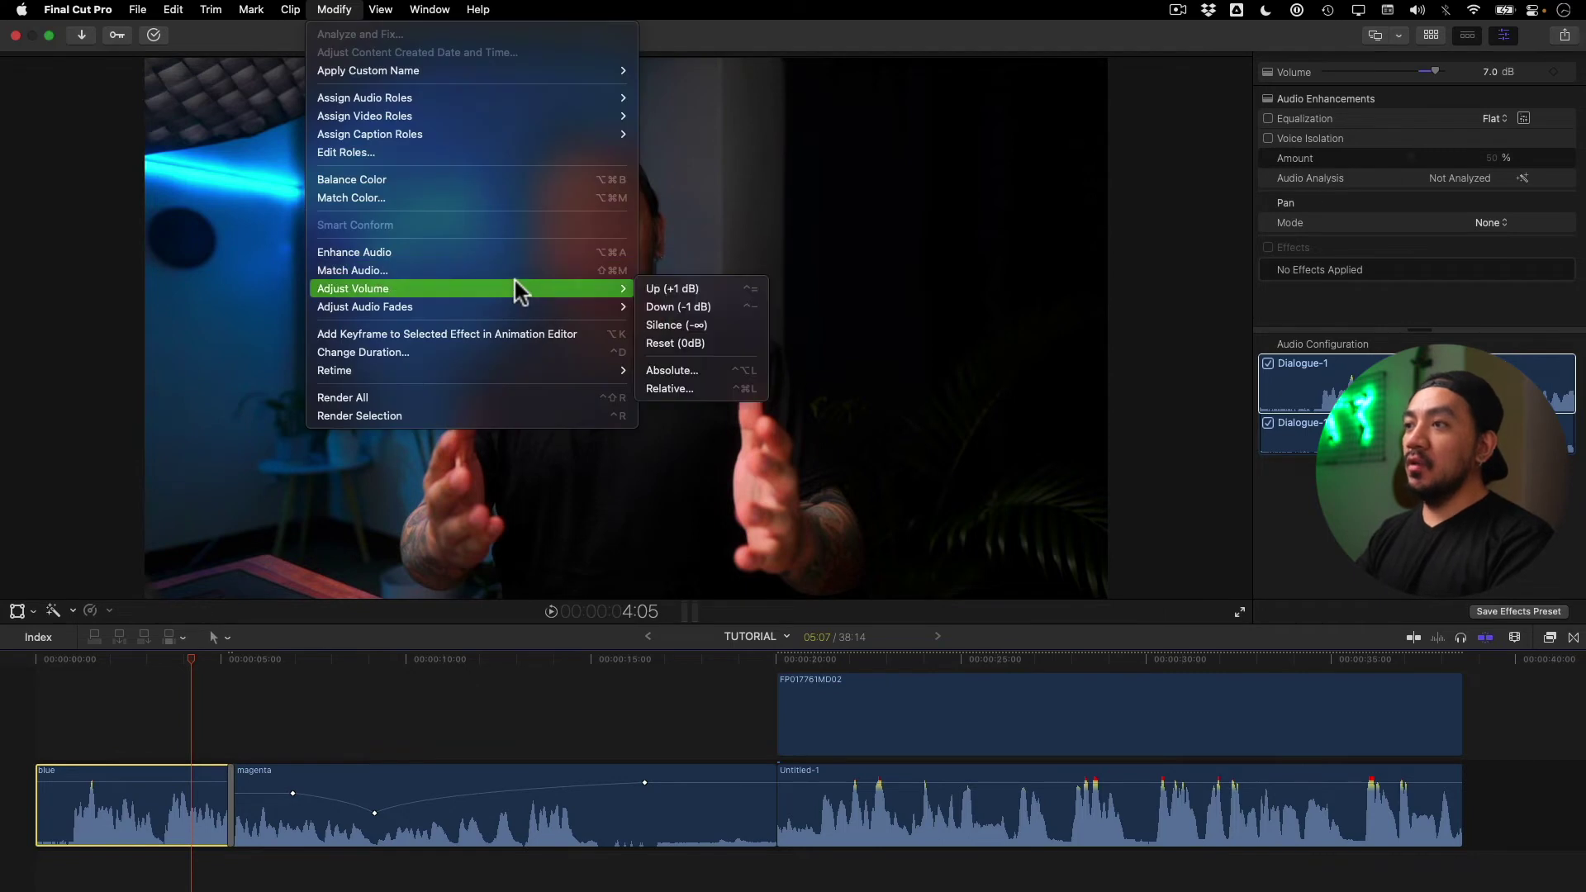
{"action": "left_click", "coordinate": [704, 308]}
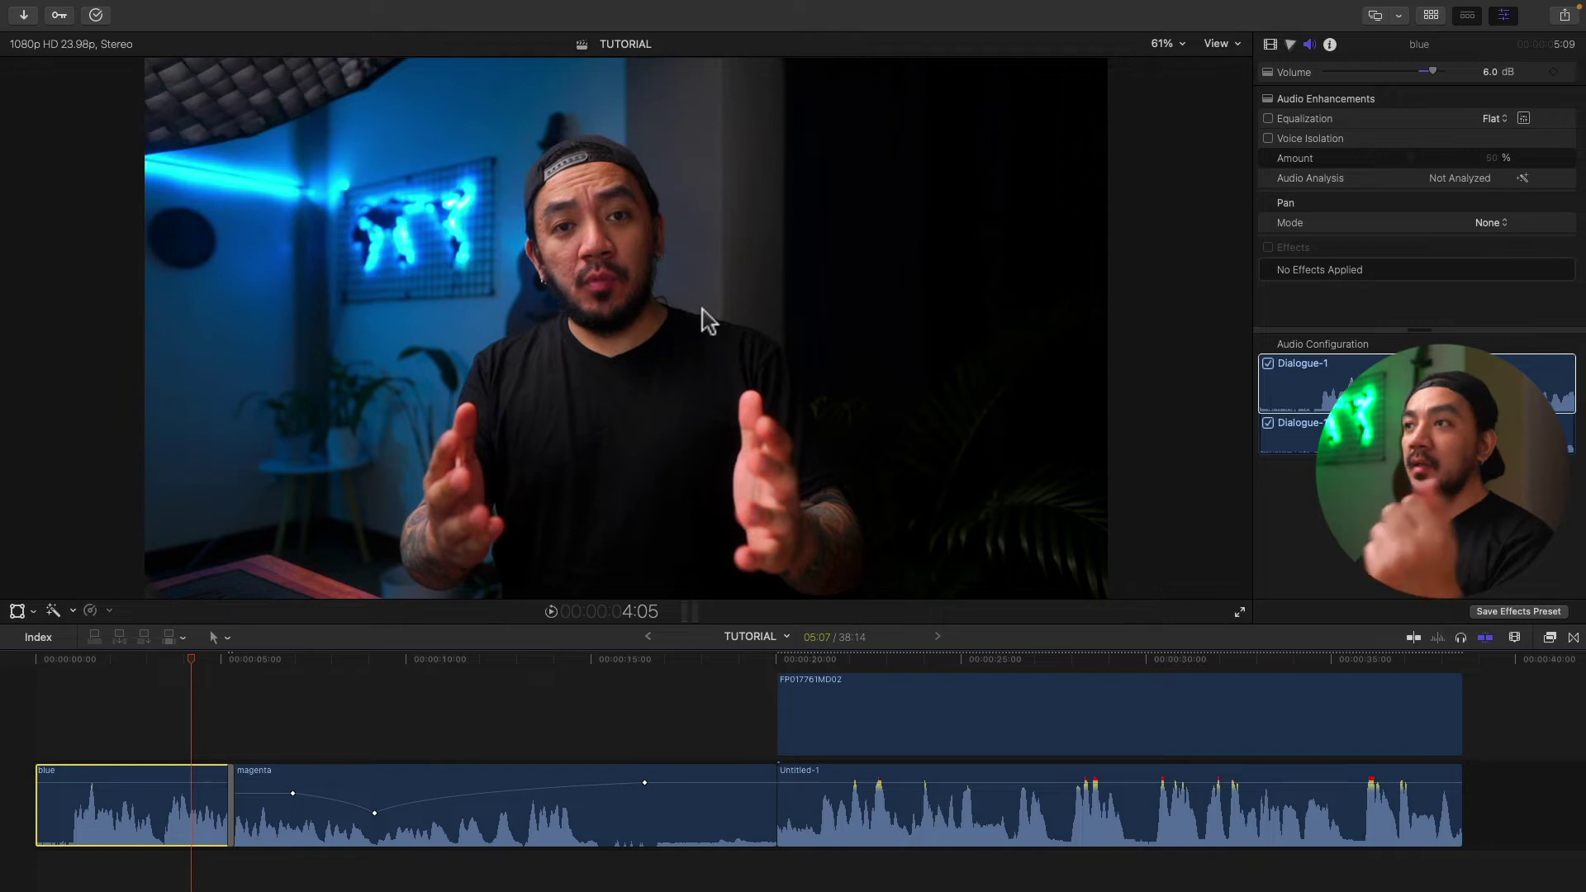
Silence the blue clip's audio to -∞ with the Adjust Volume command
{"action": "mouse_move", "coordinate": [400, 5]}
{"action": "left_click", "coordinate": [335, 10]}
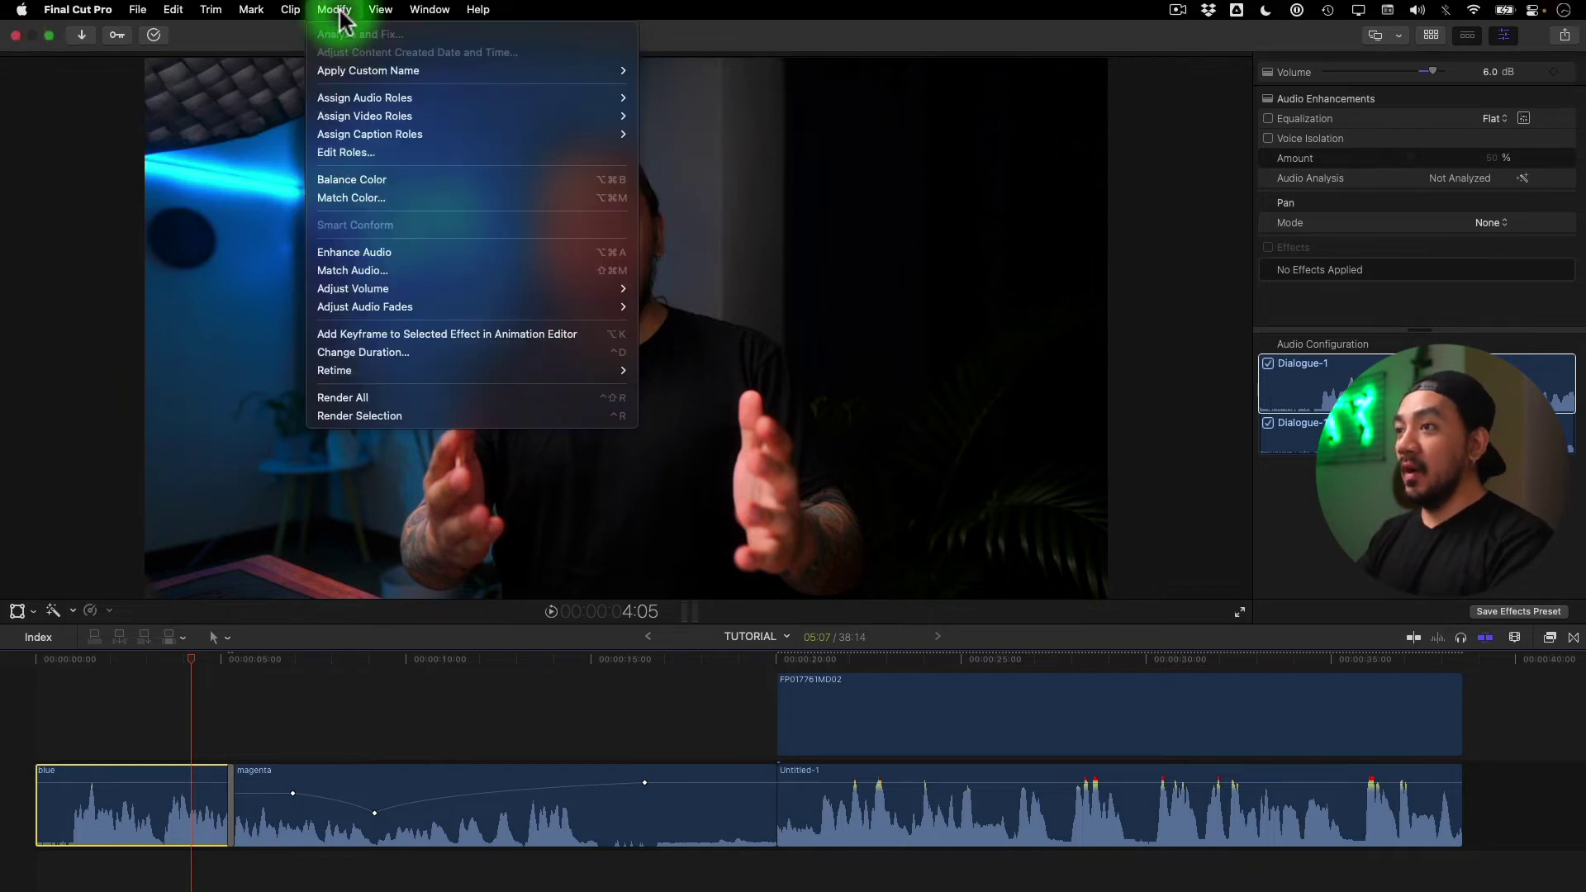
{"action": "mouse_move", "coordinate": [538, 284]}
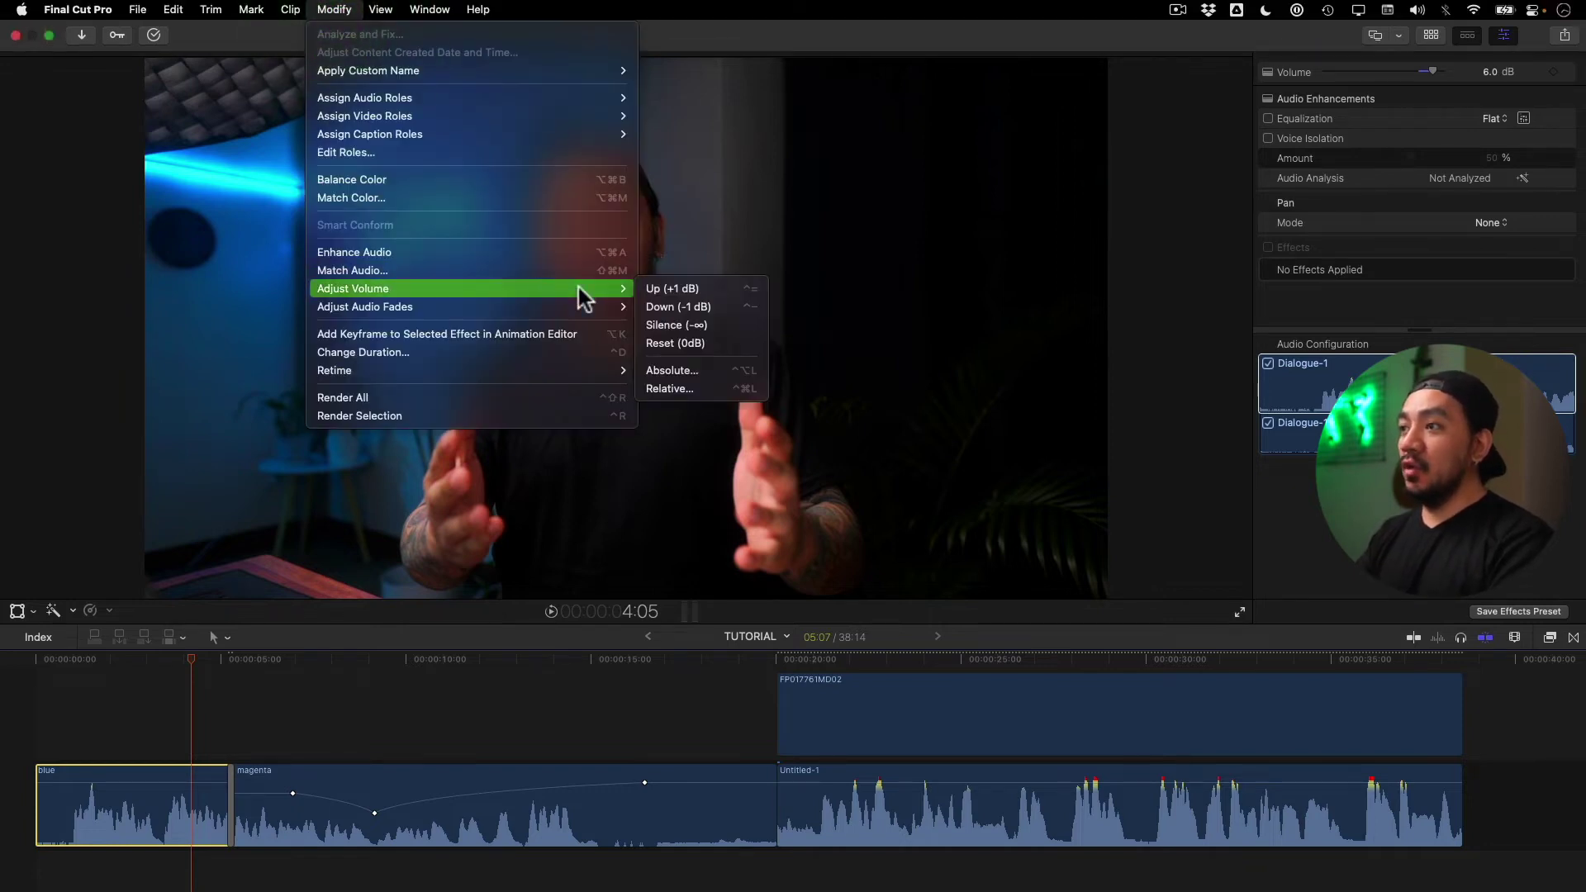
{"action": "left_click", "coordinate": [719, 325]}
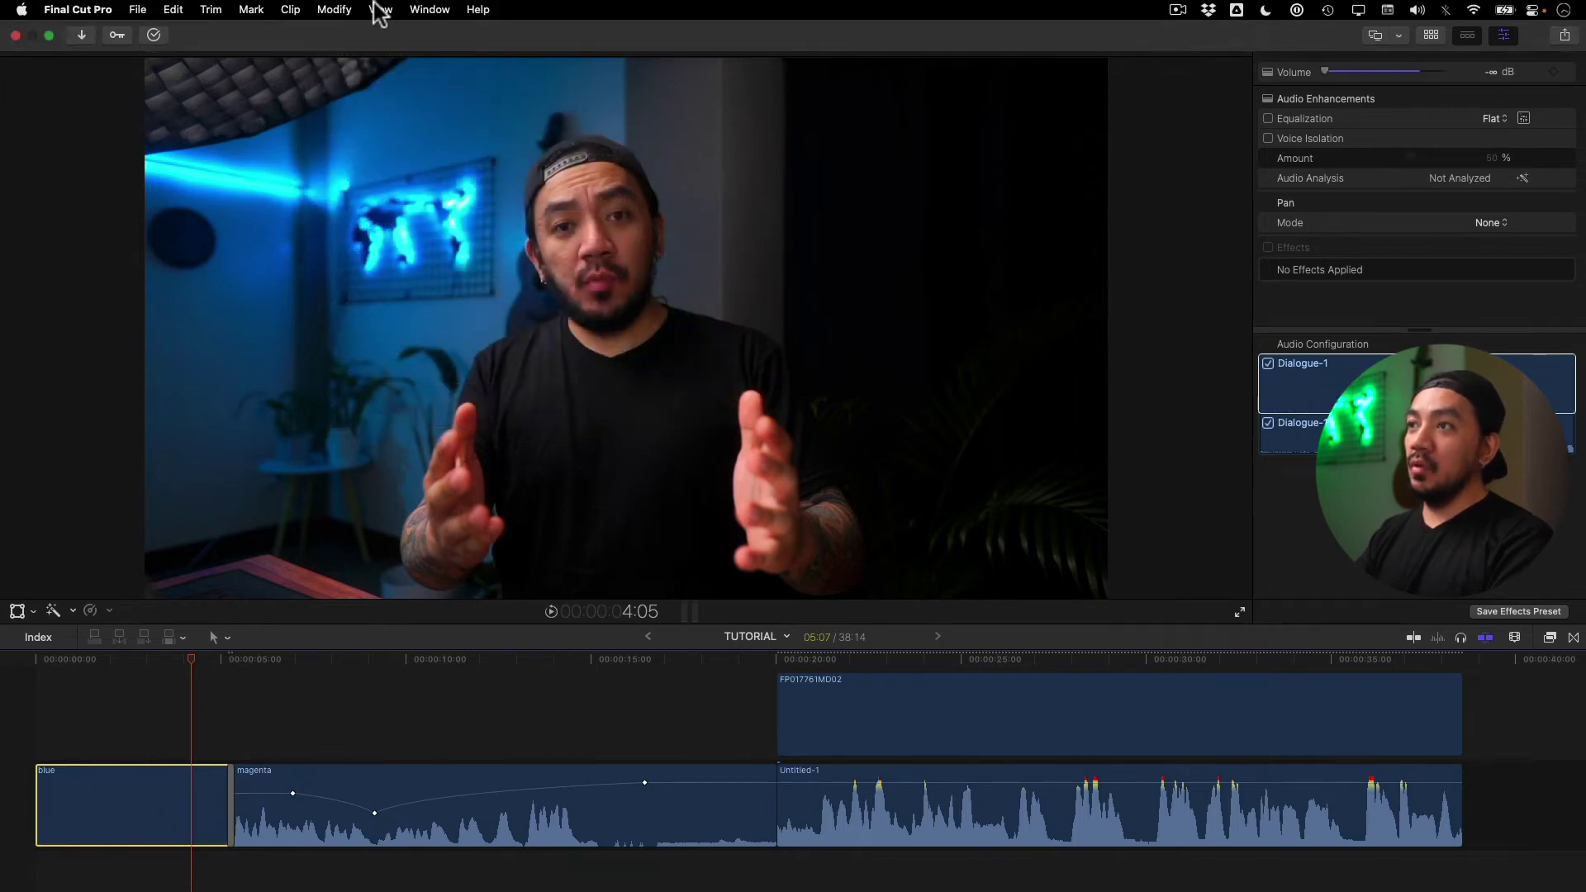
Reset the blue clip's volume to 0 dB and move the playhead to 3:12
{"action": "left_click", "coordinate": [345, 9]}
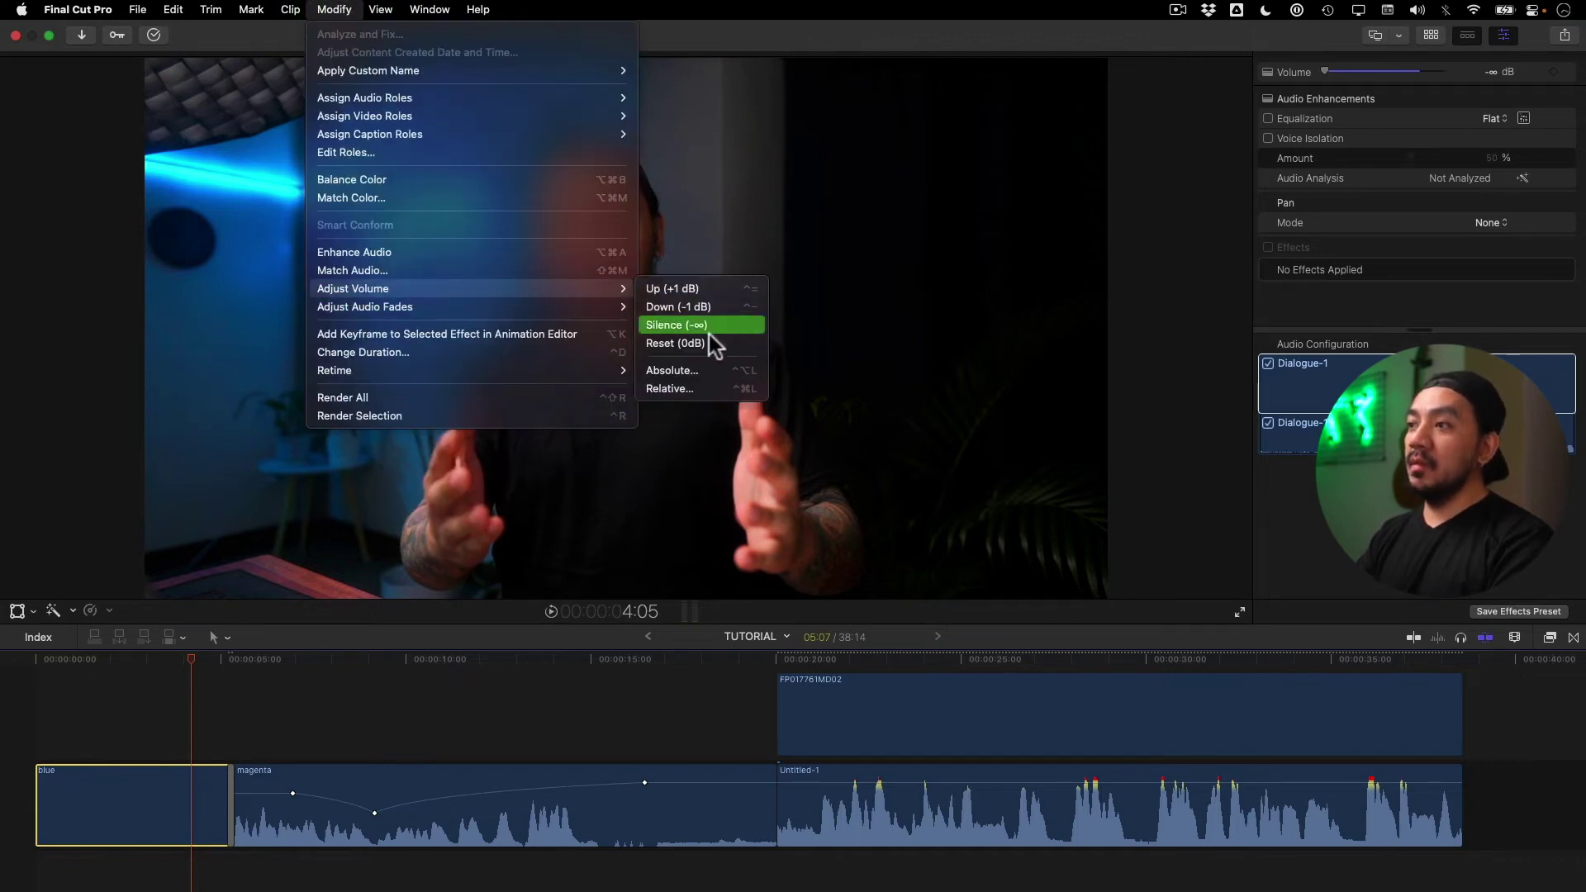
{"action": "left_click", "coordinate": [705, 342]}
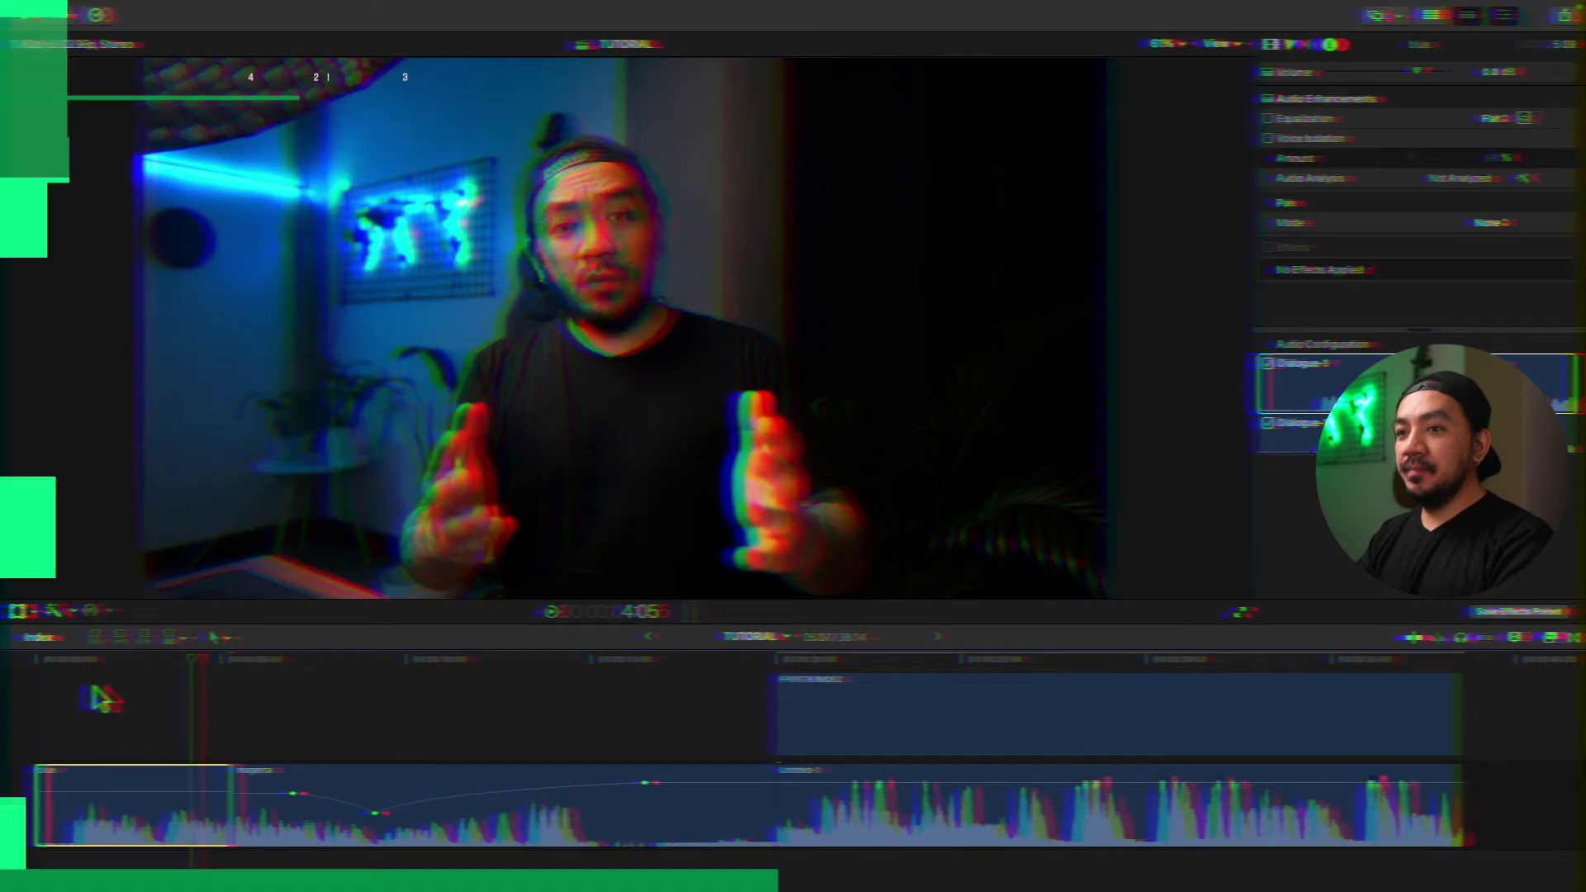
{"action": "left_click", "coordinate": [229, 659]}
{"action": "left_click_drag", "start_coordinate": [188, 659], "coordinate": [170, 663]}
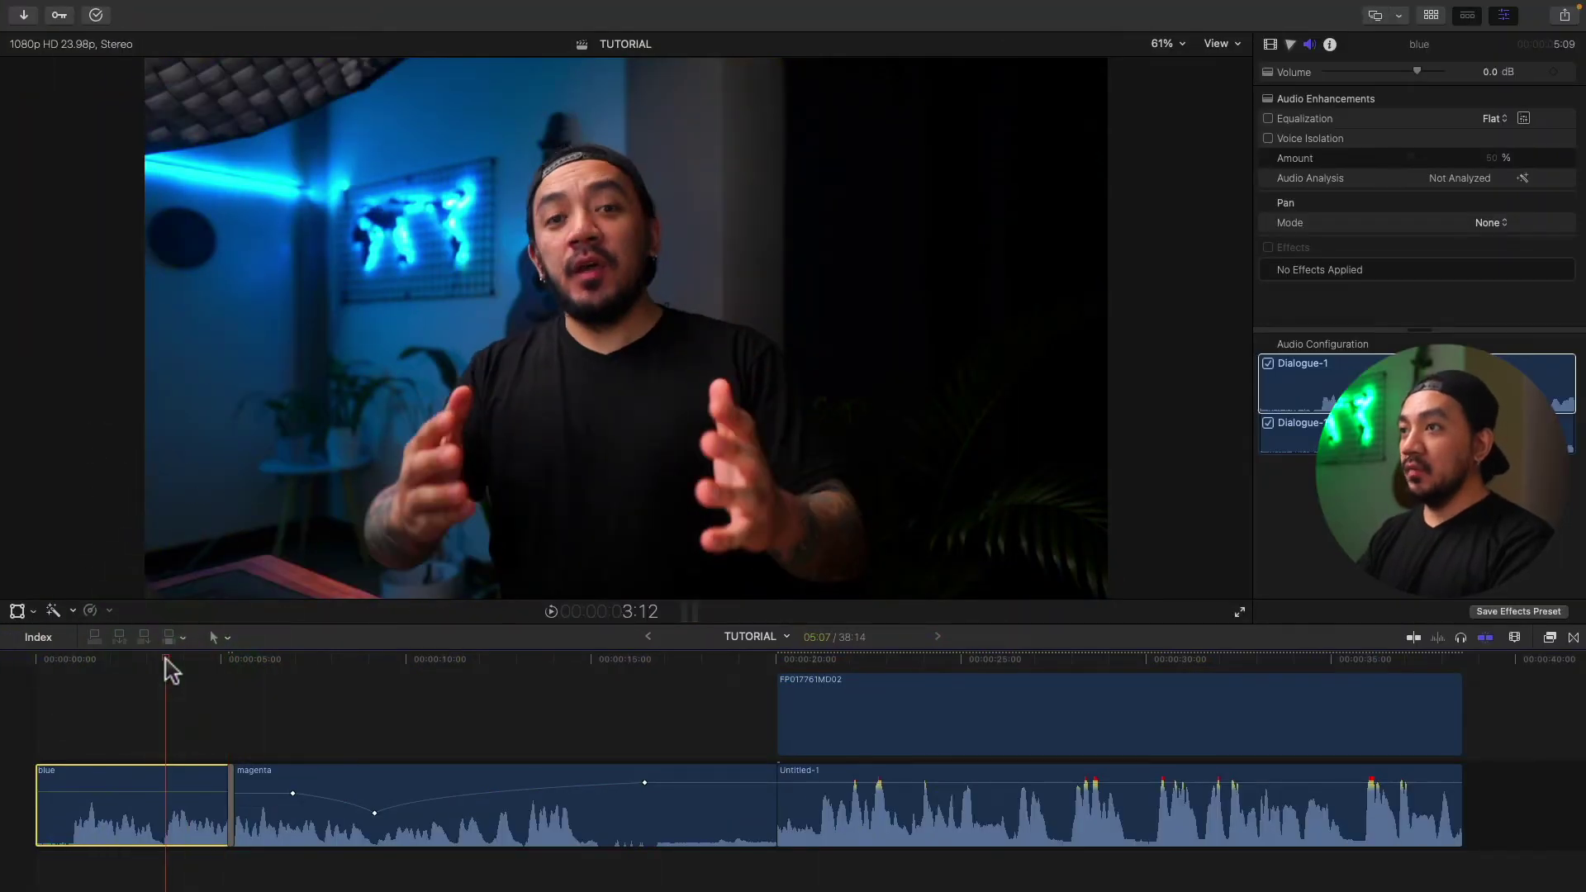
Set the blue clip's volume to 2 dB using the Absolute volume adjustment
{"action": "left_click", "coordinate": [334, 9]}
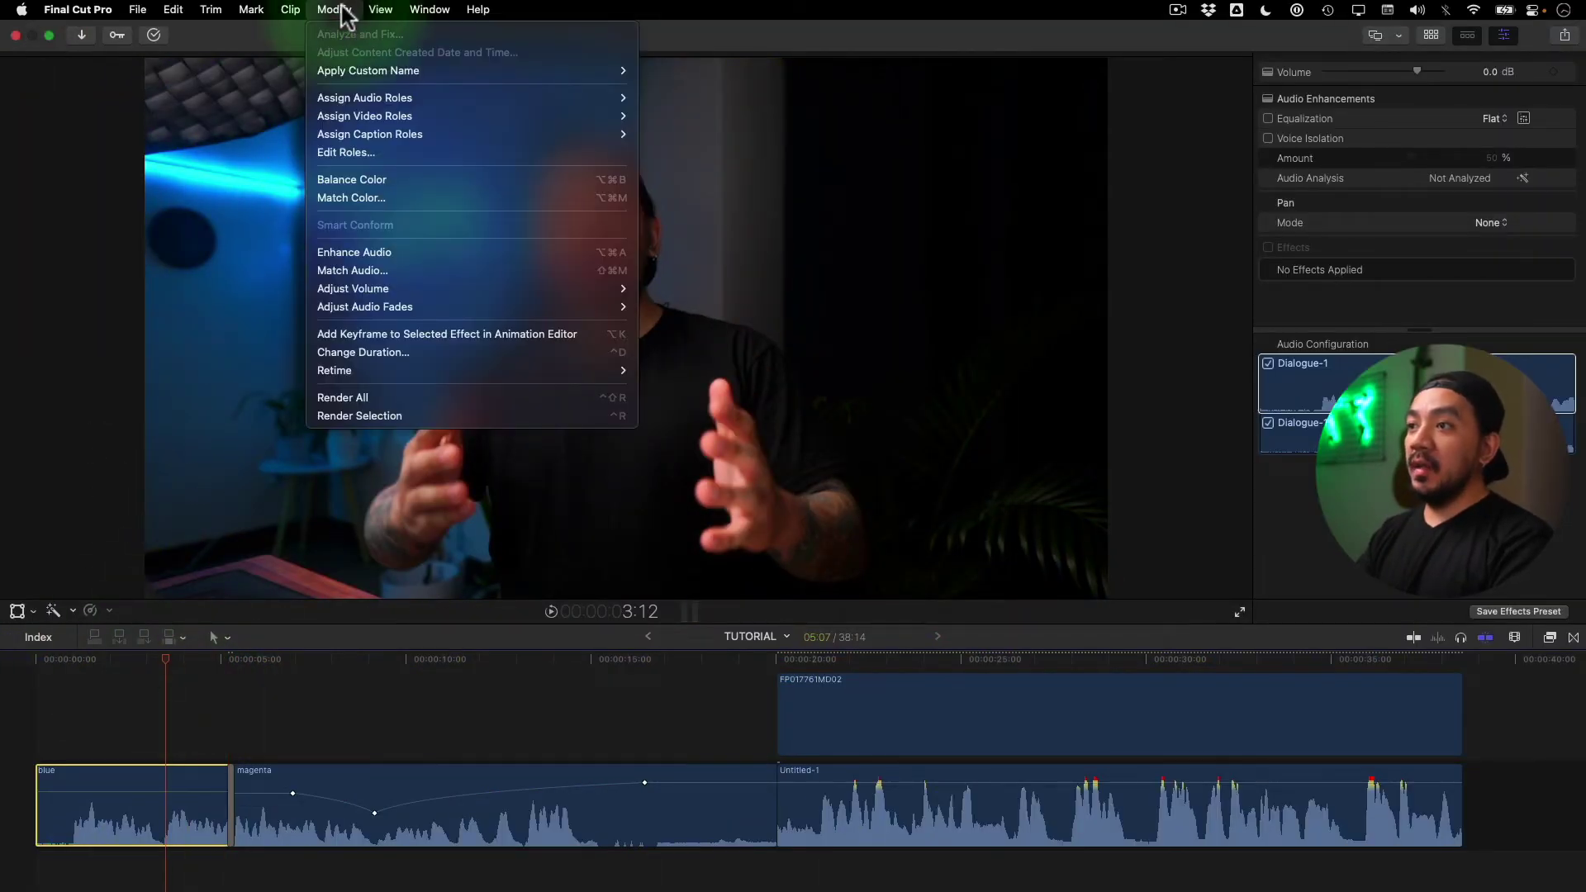
{"action": "mouse_move", "coordinate": [482, 288]}
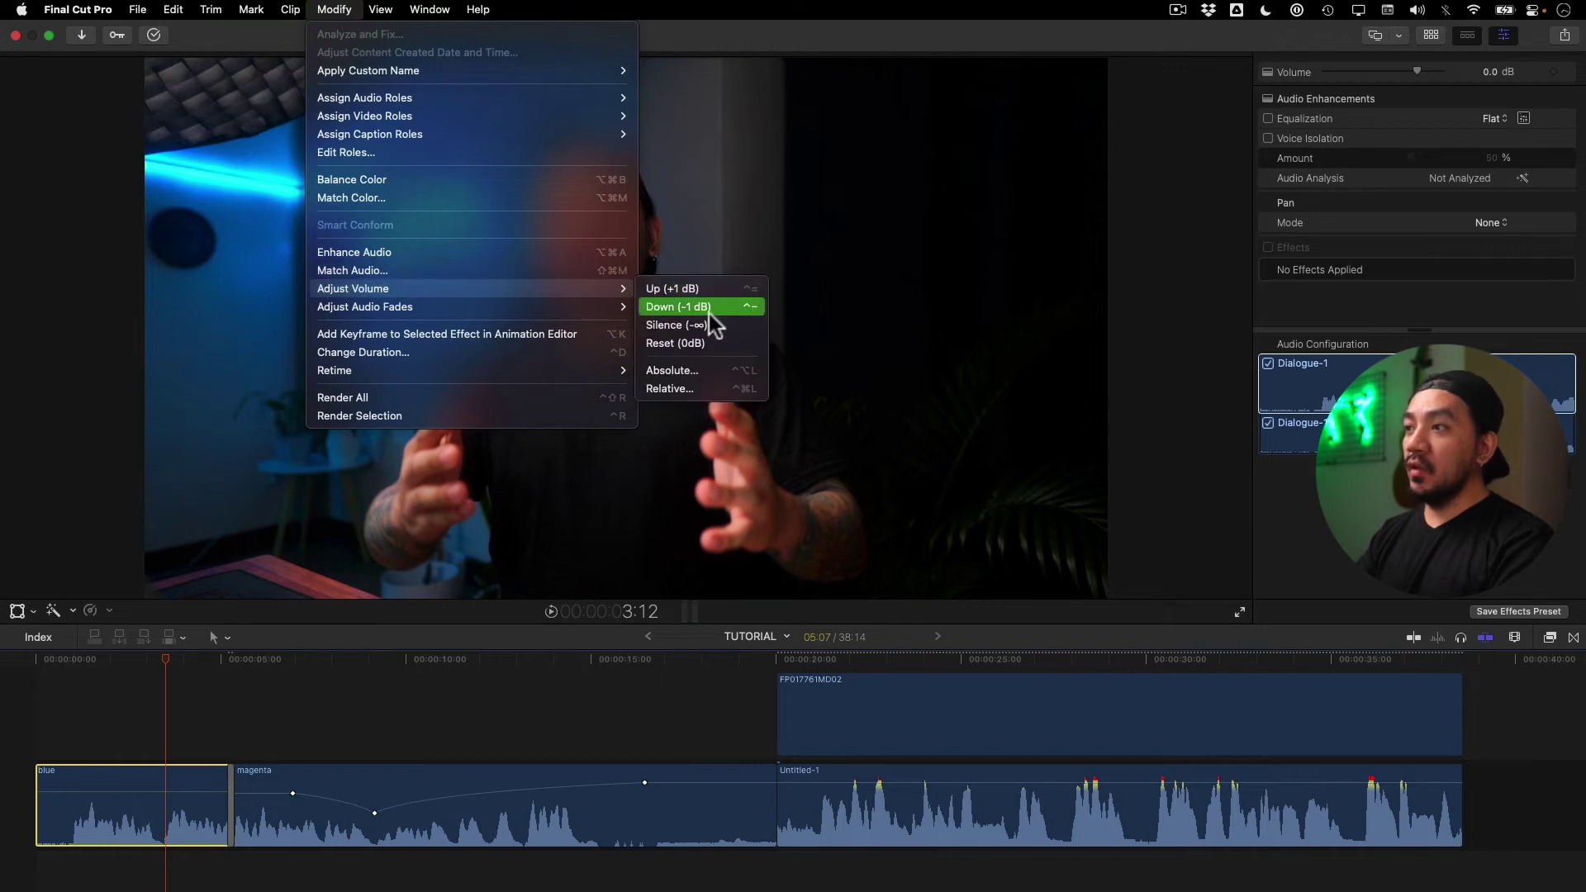
{"action": "left_click", "coordinate": [695, 368]}
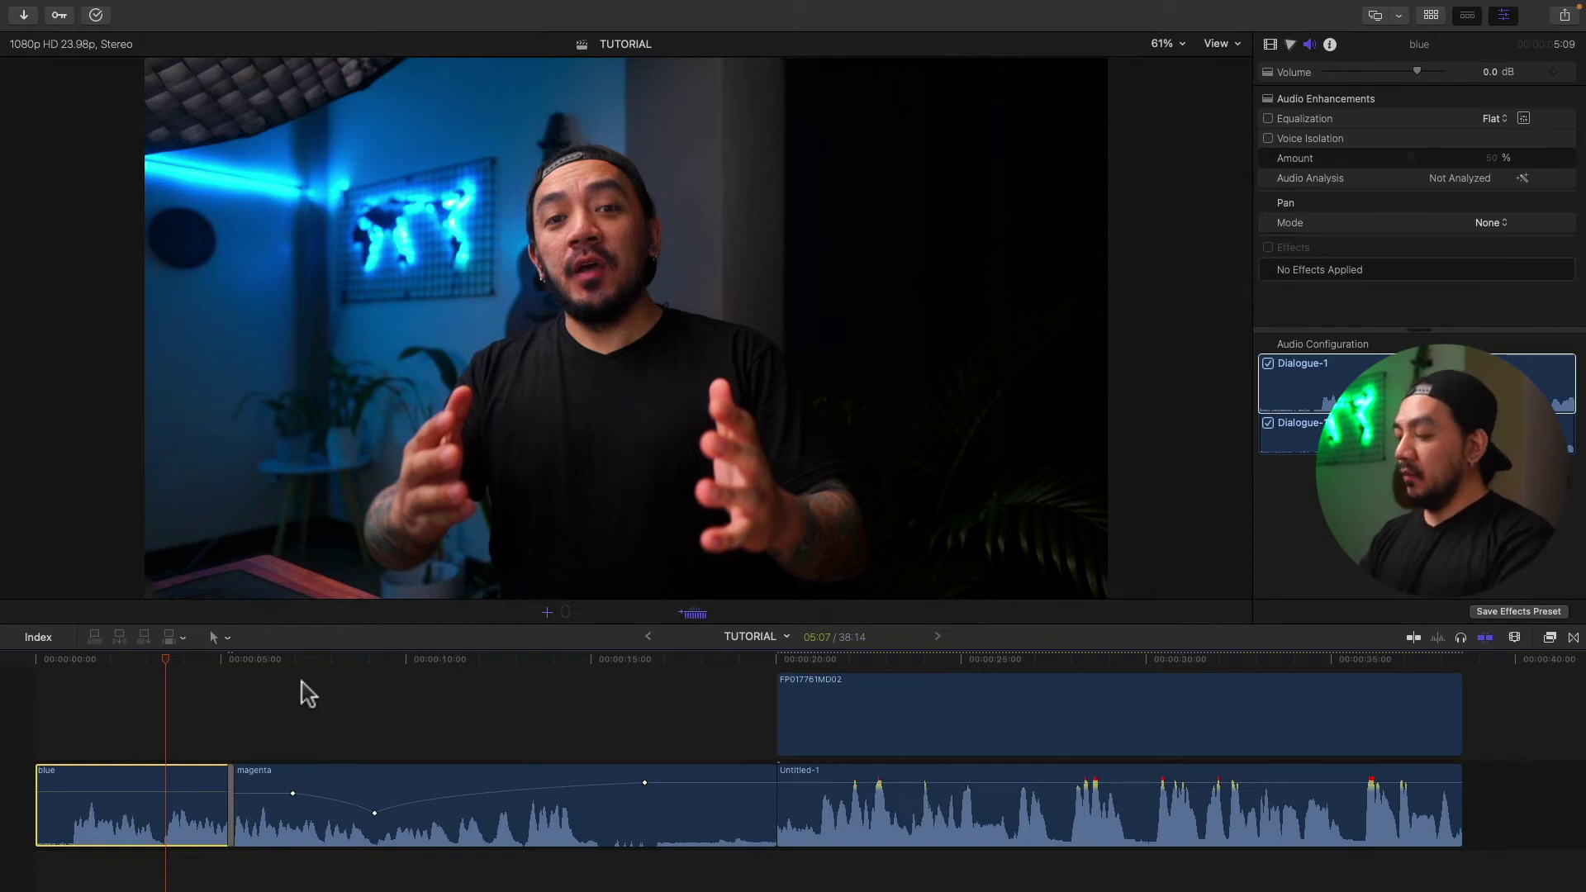
{"action": "type", "text": "2"}
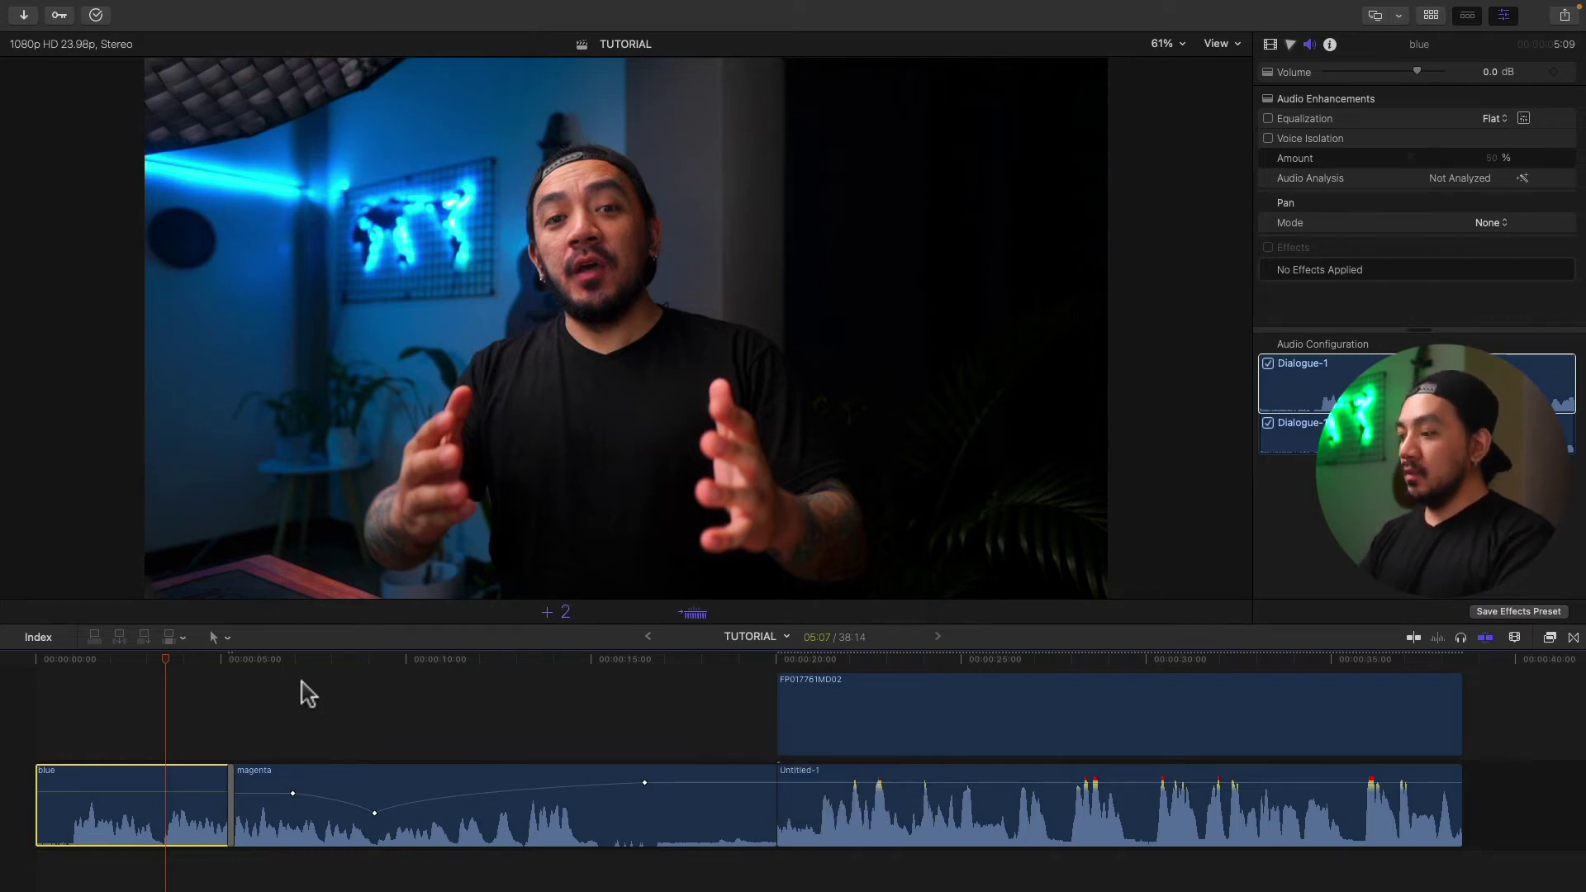
{"action": "key", "text": "Return"}
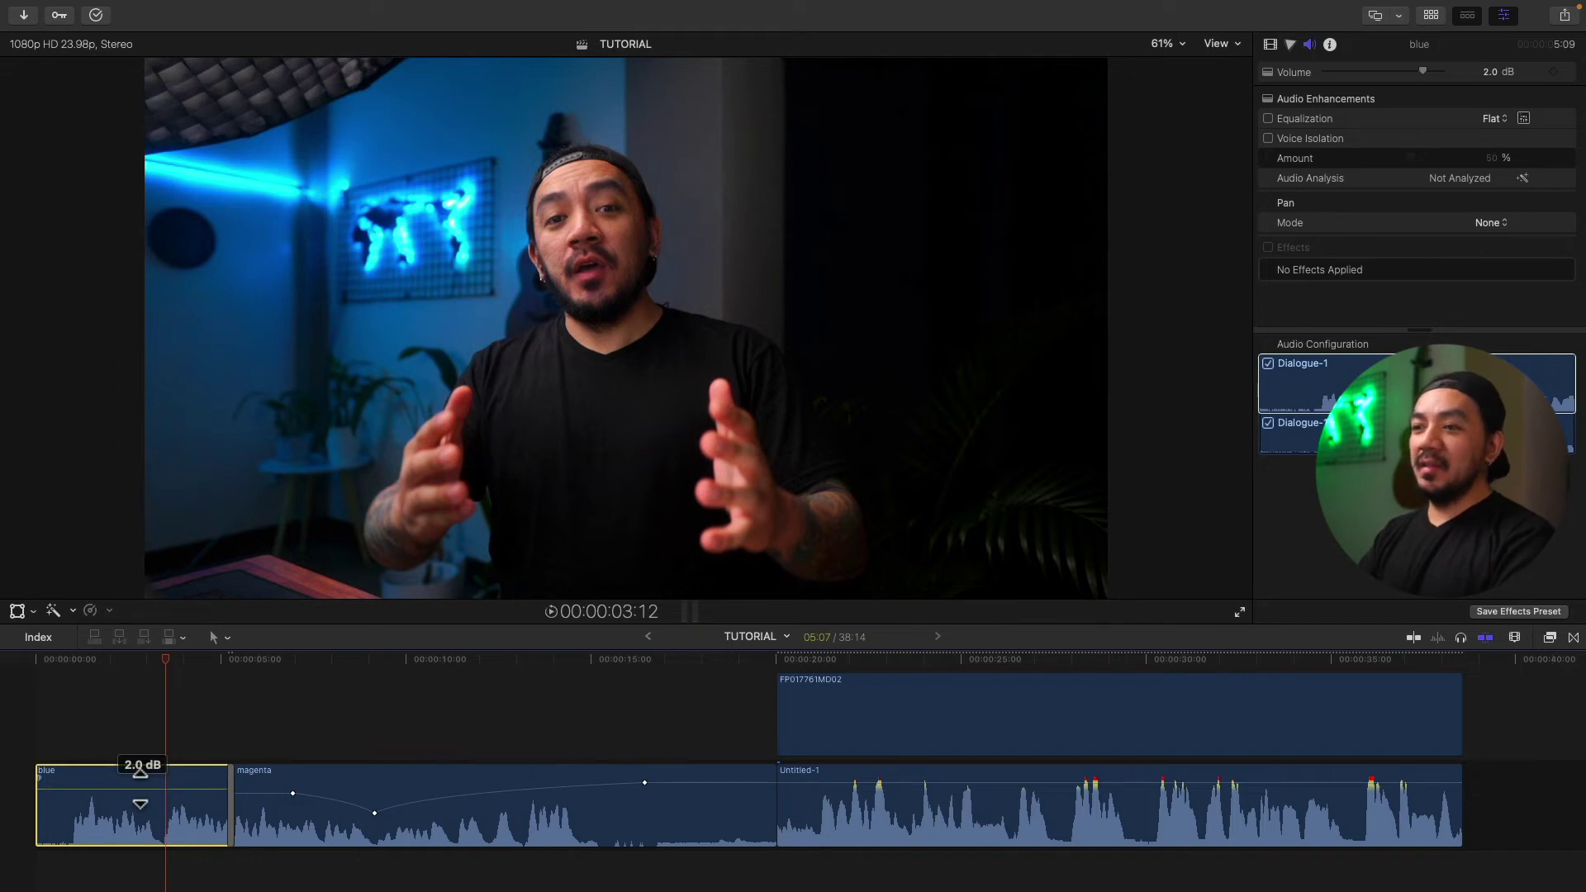
Lower the blue clip's volume line in the timeline to -5 dB
{"action": "left_click_drag", "start_coordinate": [141, 788], "coordinate": [139, 799]}
{"action": "left_click", "coordinate": [138, 798]}
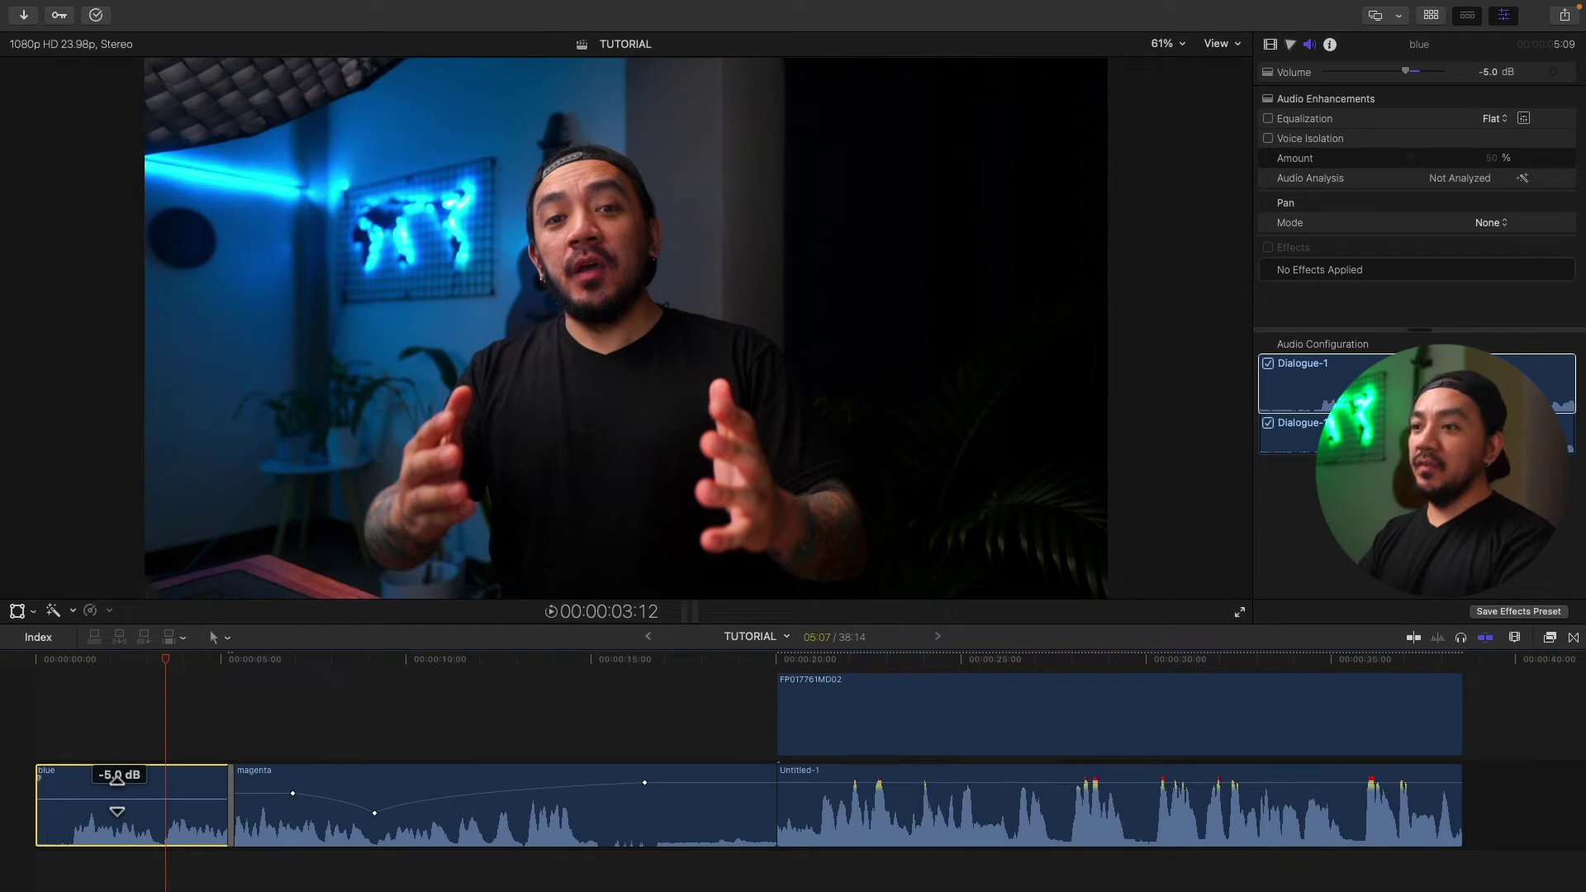
{"action": "left_click", "coordinate": [120, 789]}
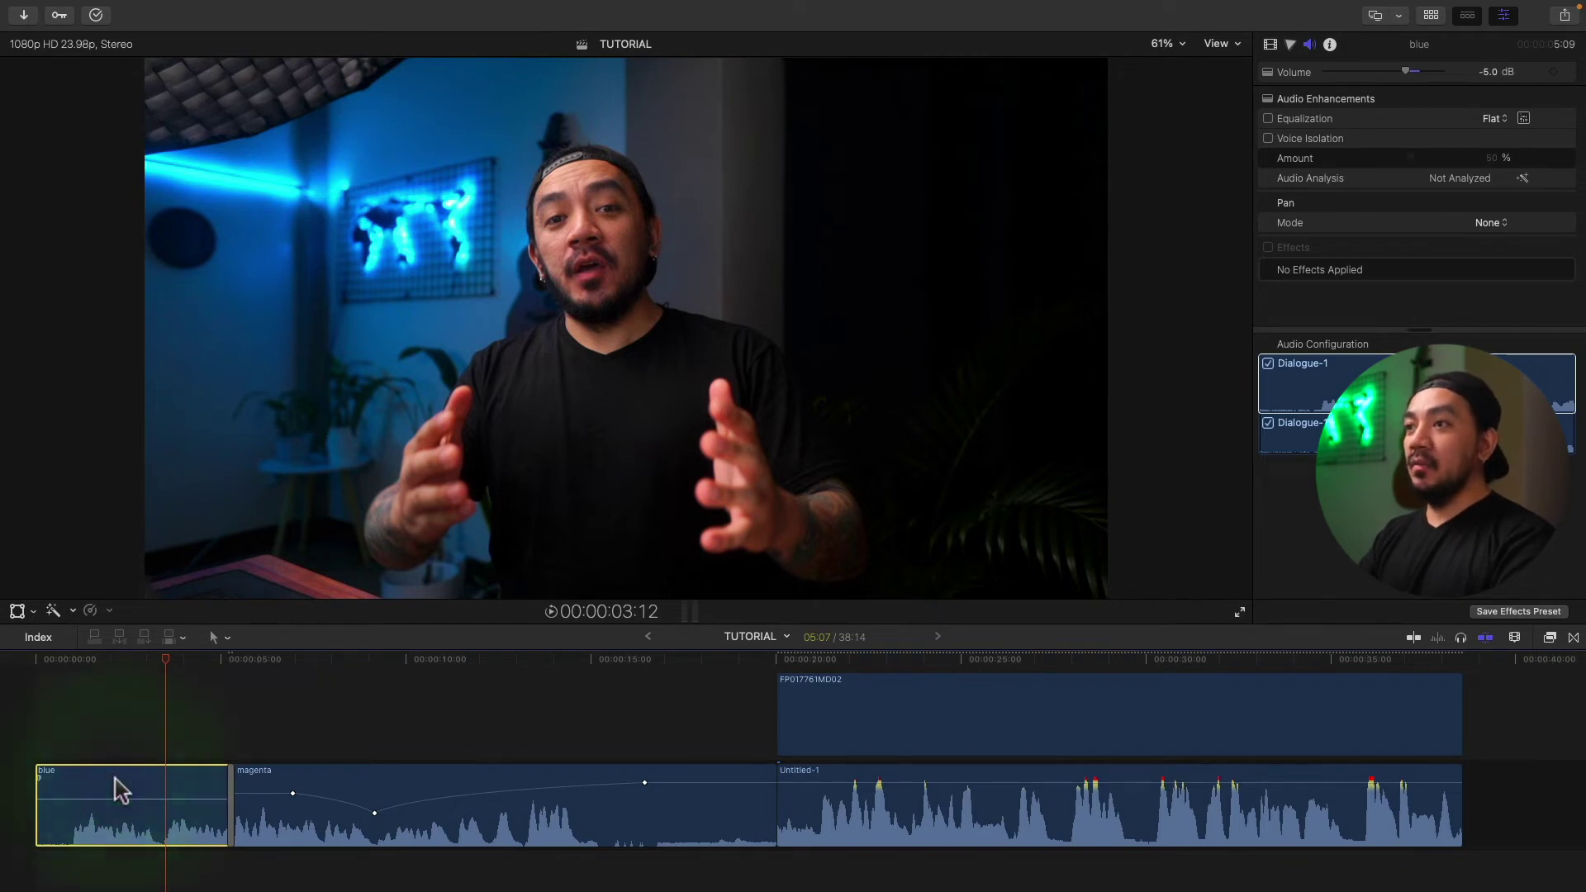
Apply an Absolute volume adjustment of 2 dB to the blue clip
{"action": "mouse_move", "coordinate": [281, 25]}
{"action": "left_click", "coordinate": [329, 9]}
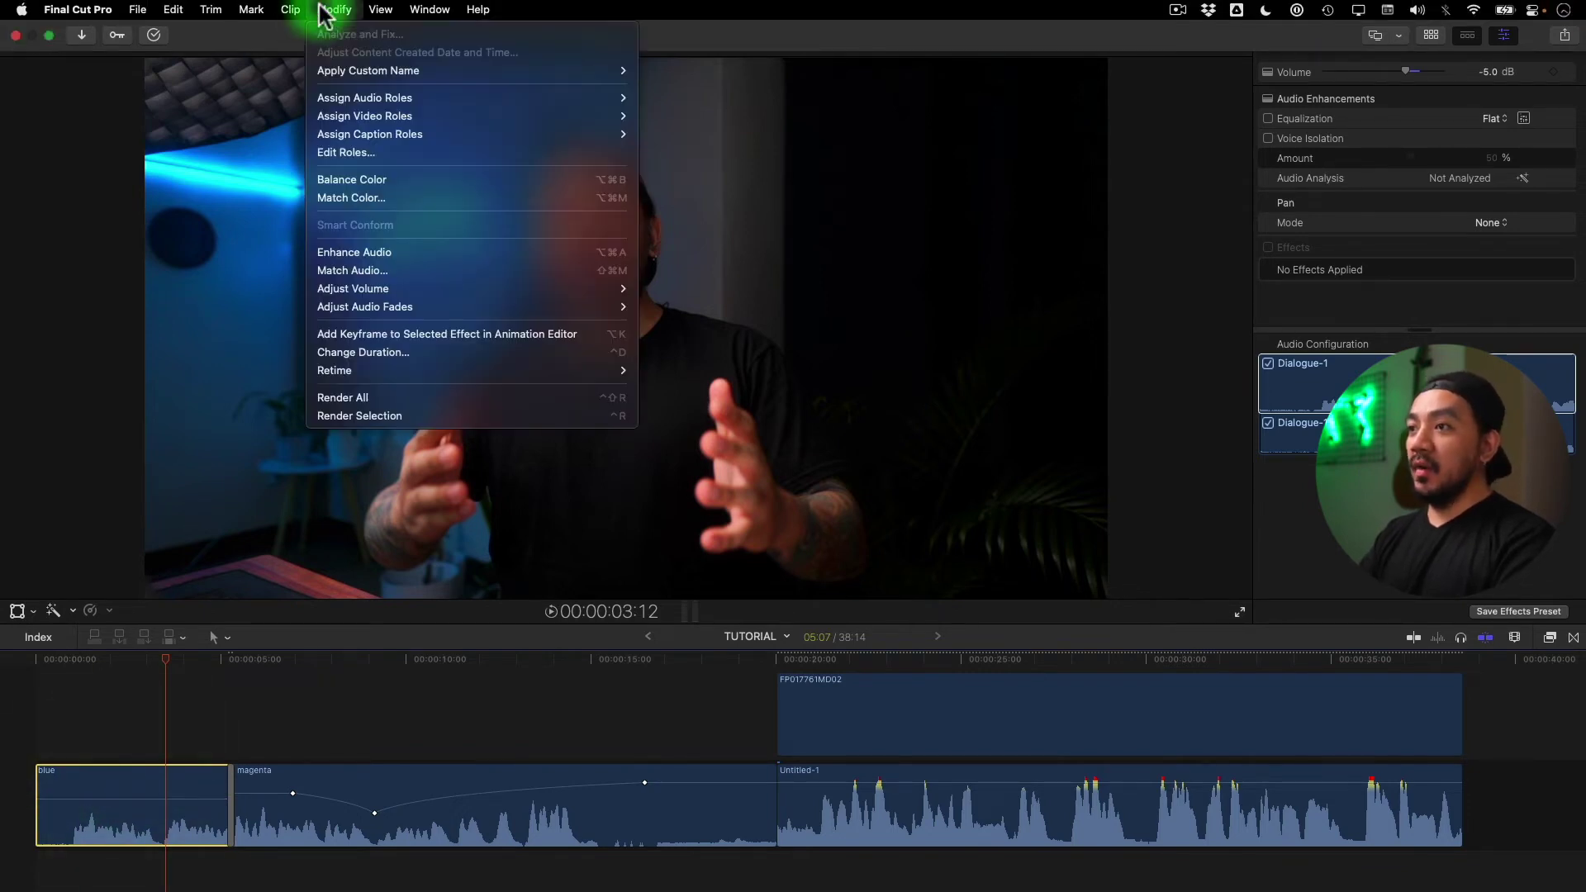
{"action": "mouse_move", "coordinate": [534, 288]}
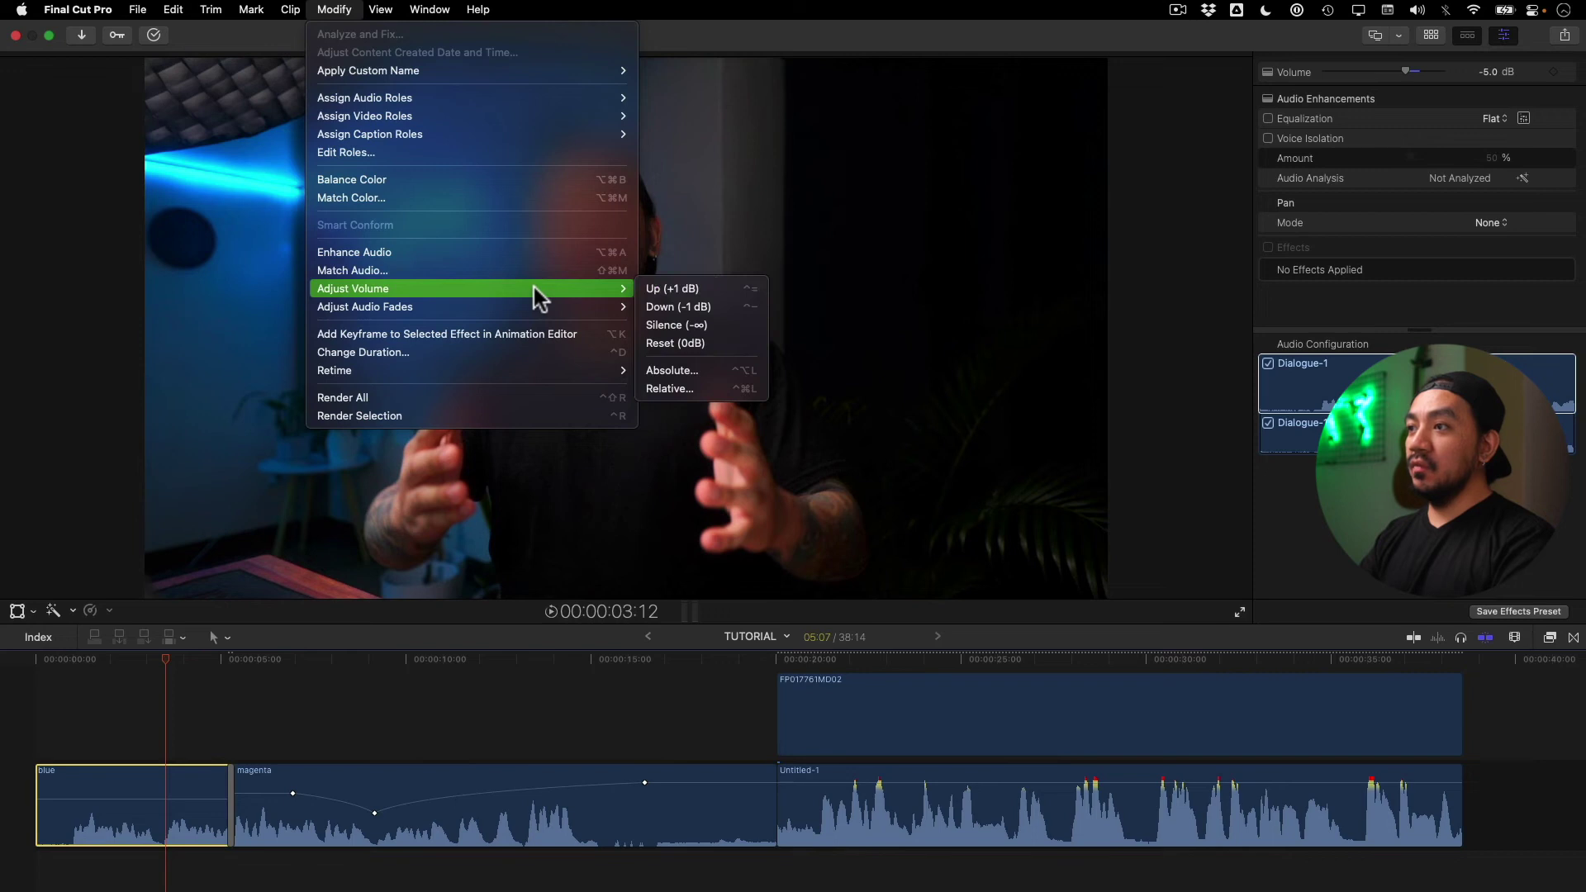
{"action": "left_click", "coordinate": [672, 370]}
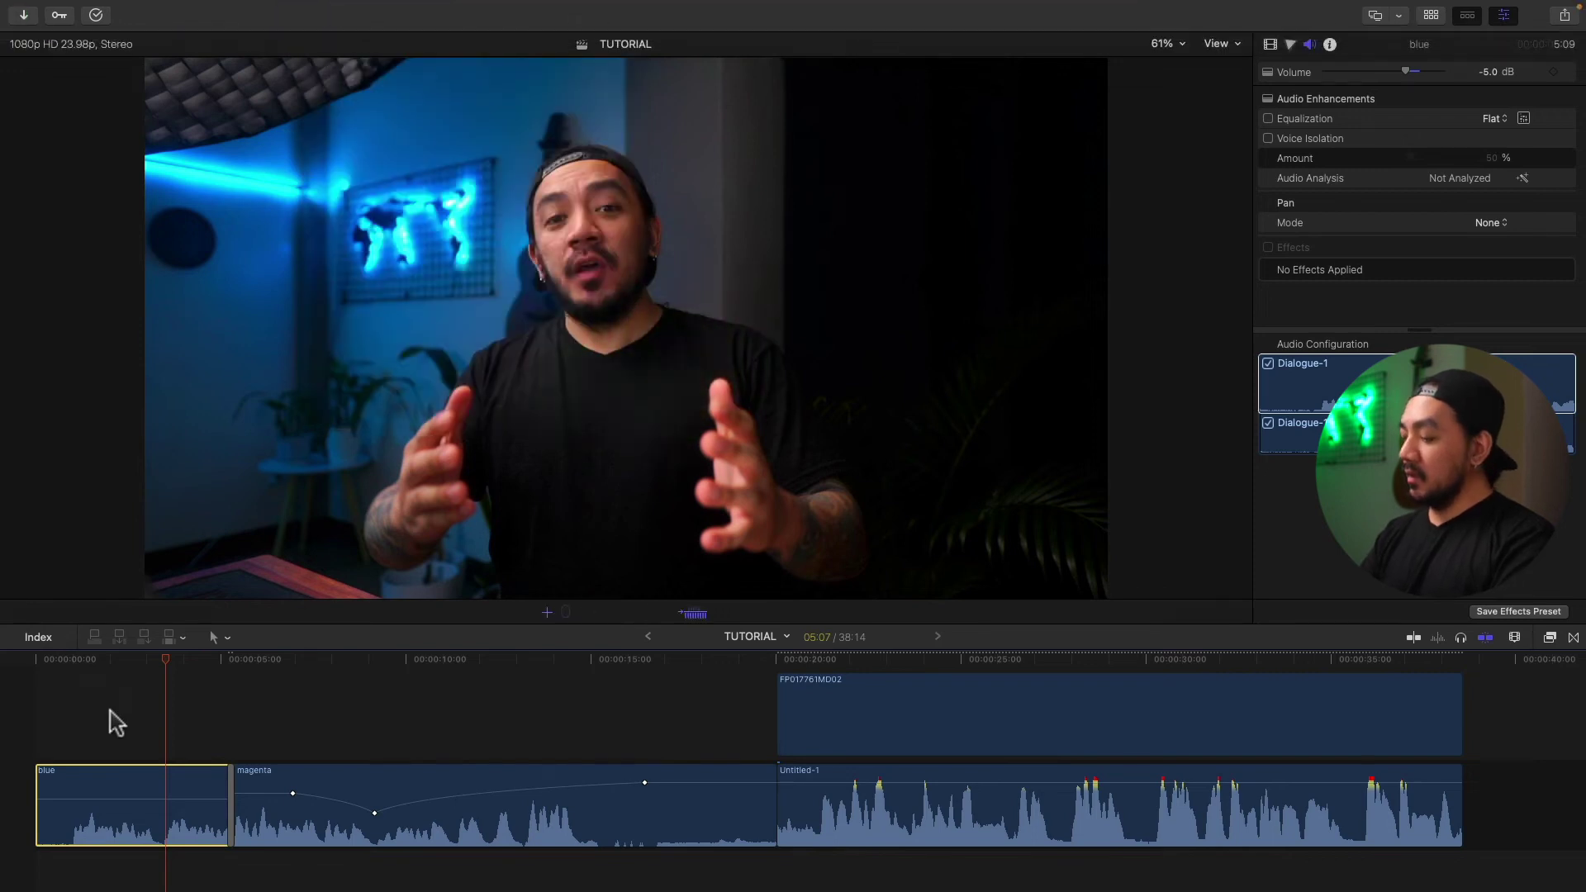
{"action": "type", "text": "2"}
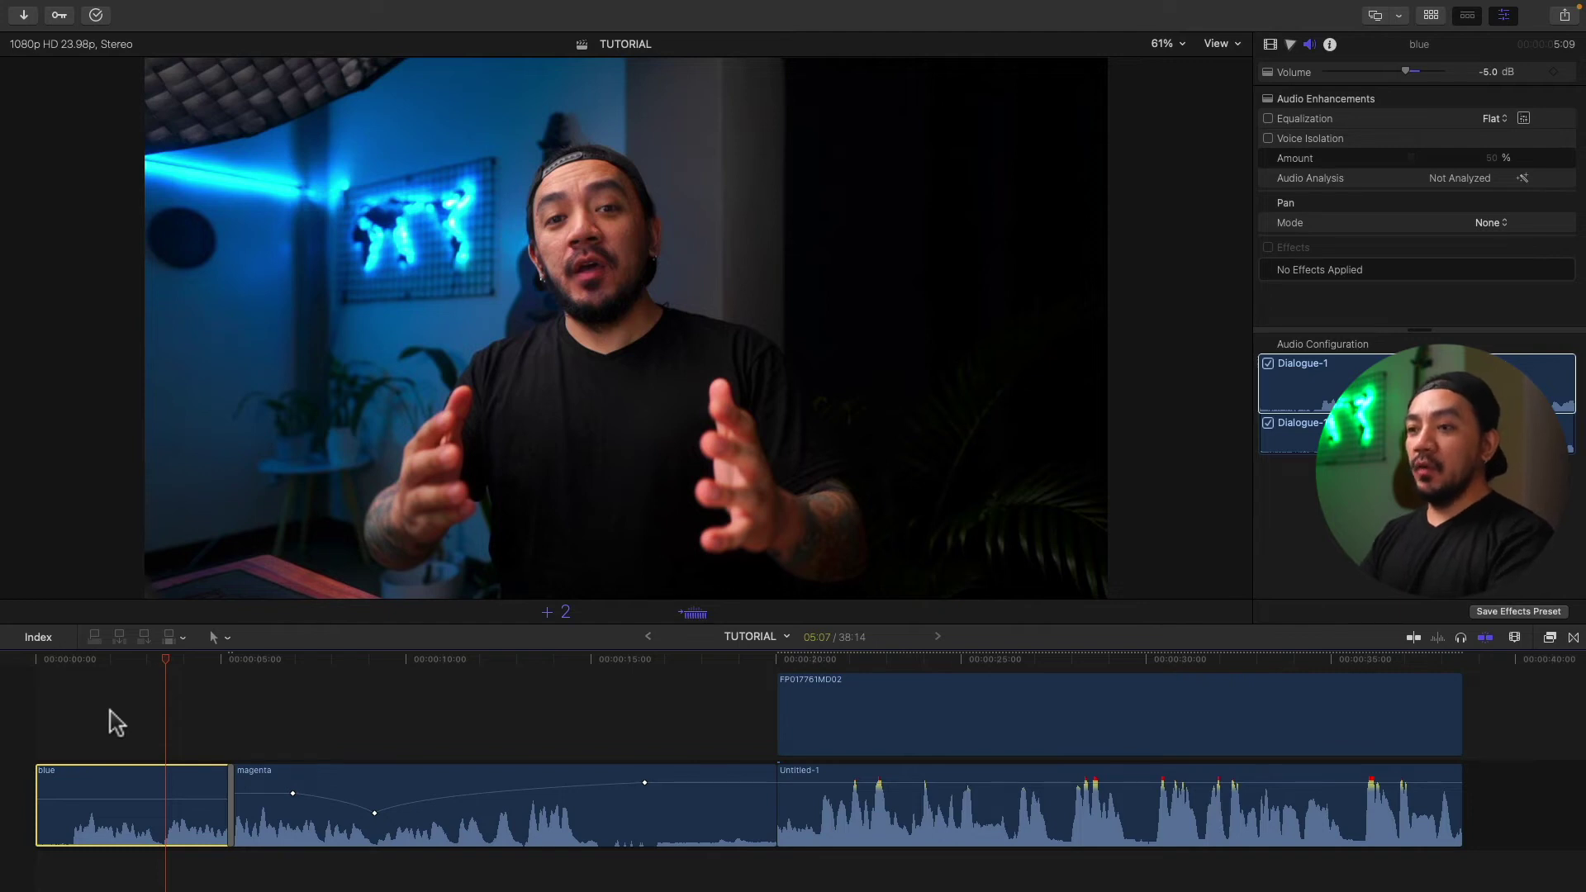
{"action": "key", "text": "Return"}
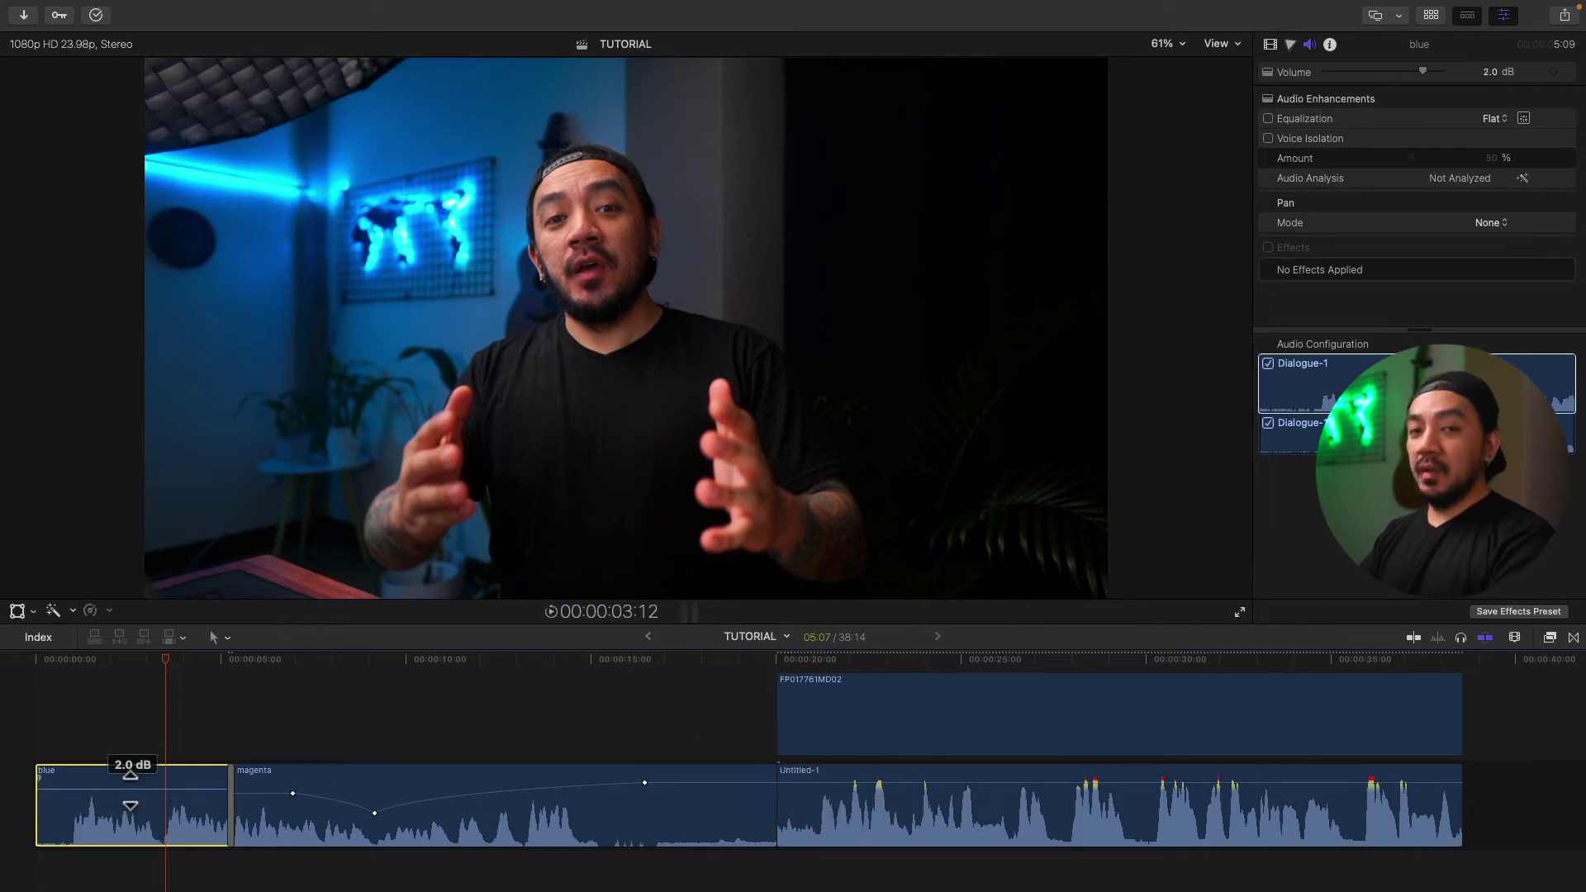
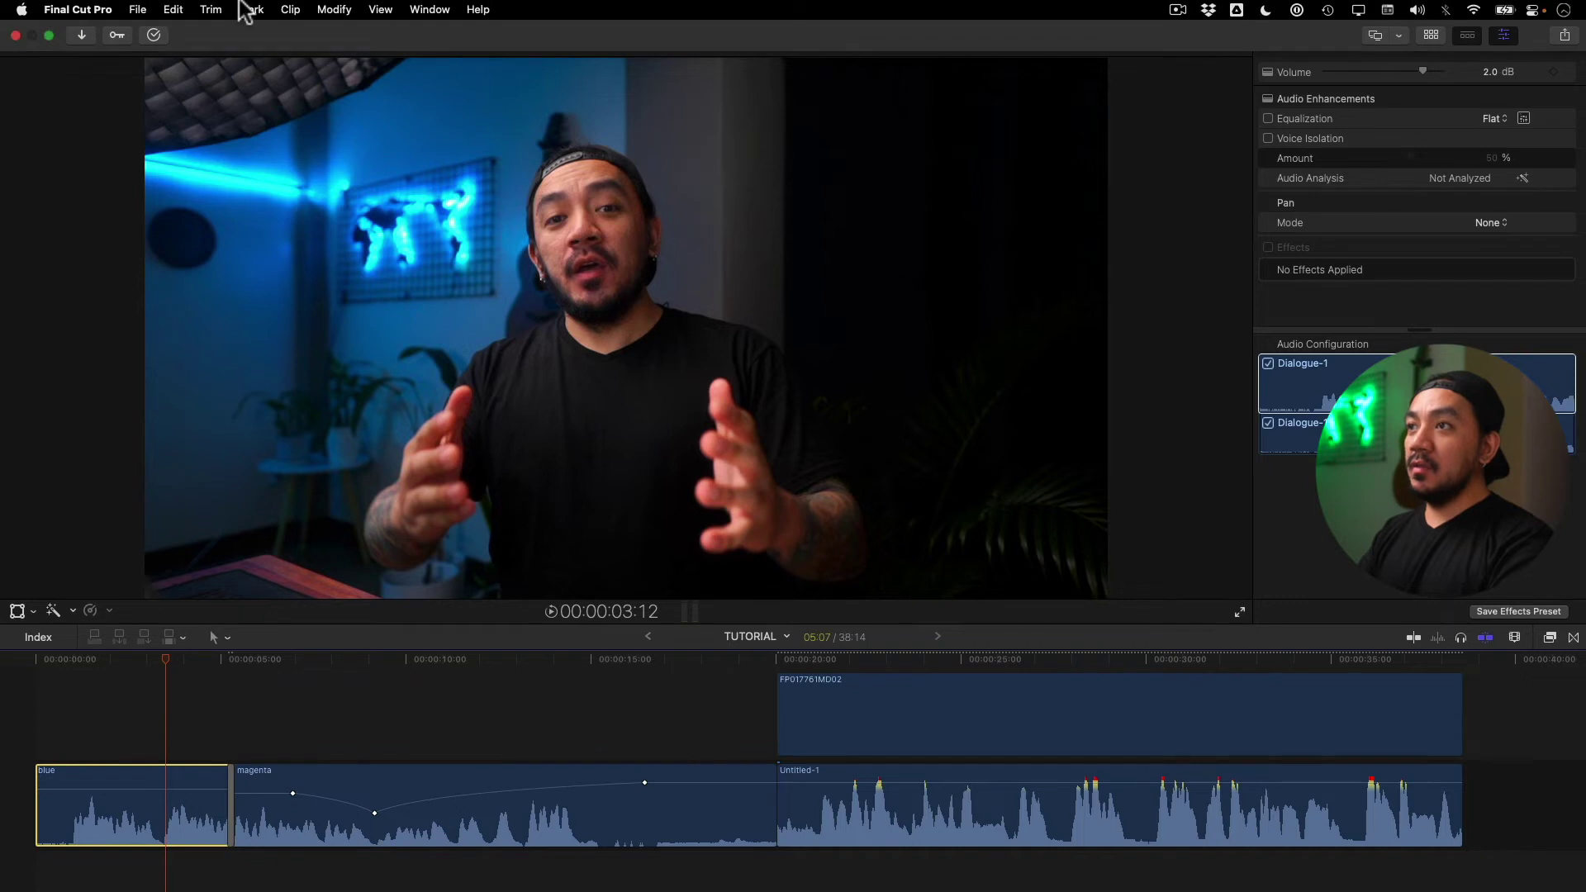
Try to start a Relative volume adjustment on the blue clip
{"action": "left_click", "coordinate": [332, 9]}
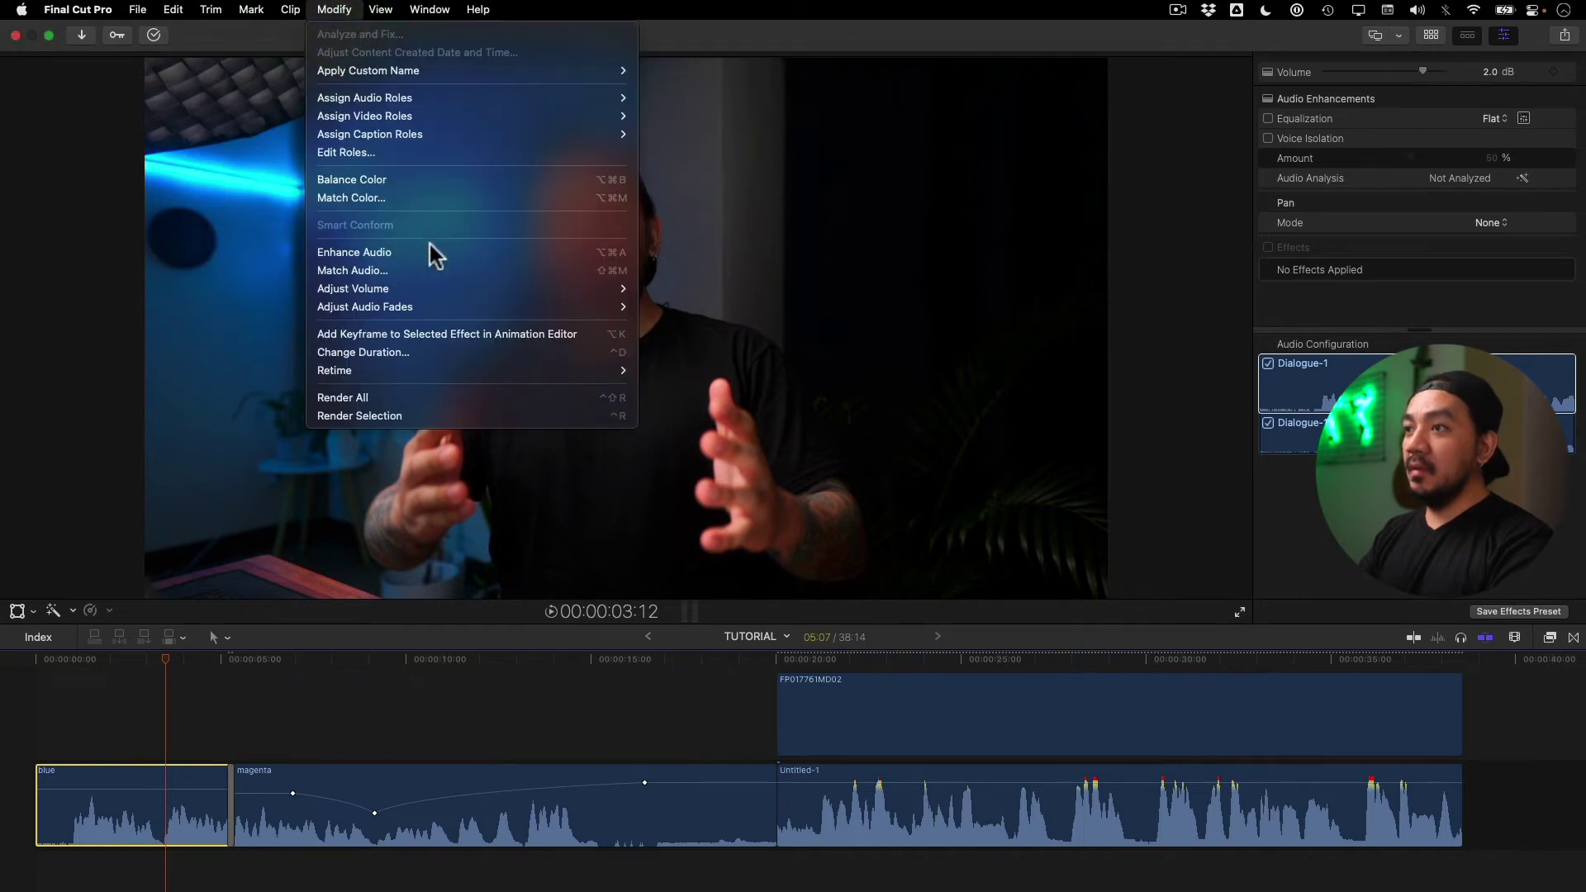
{"action": "mouse_move", "coordinate": [438, 288]}
{"action": "left_click", "coordinate": [676, 385]}
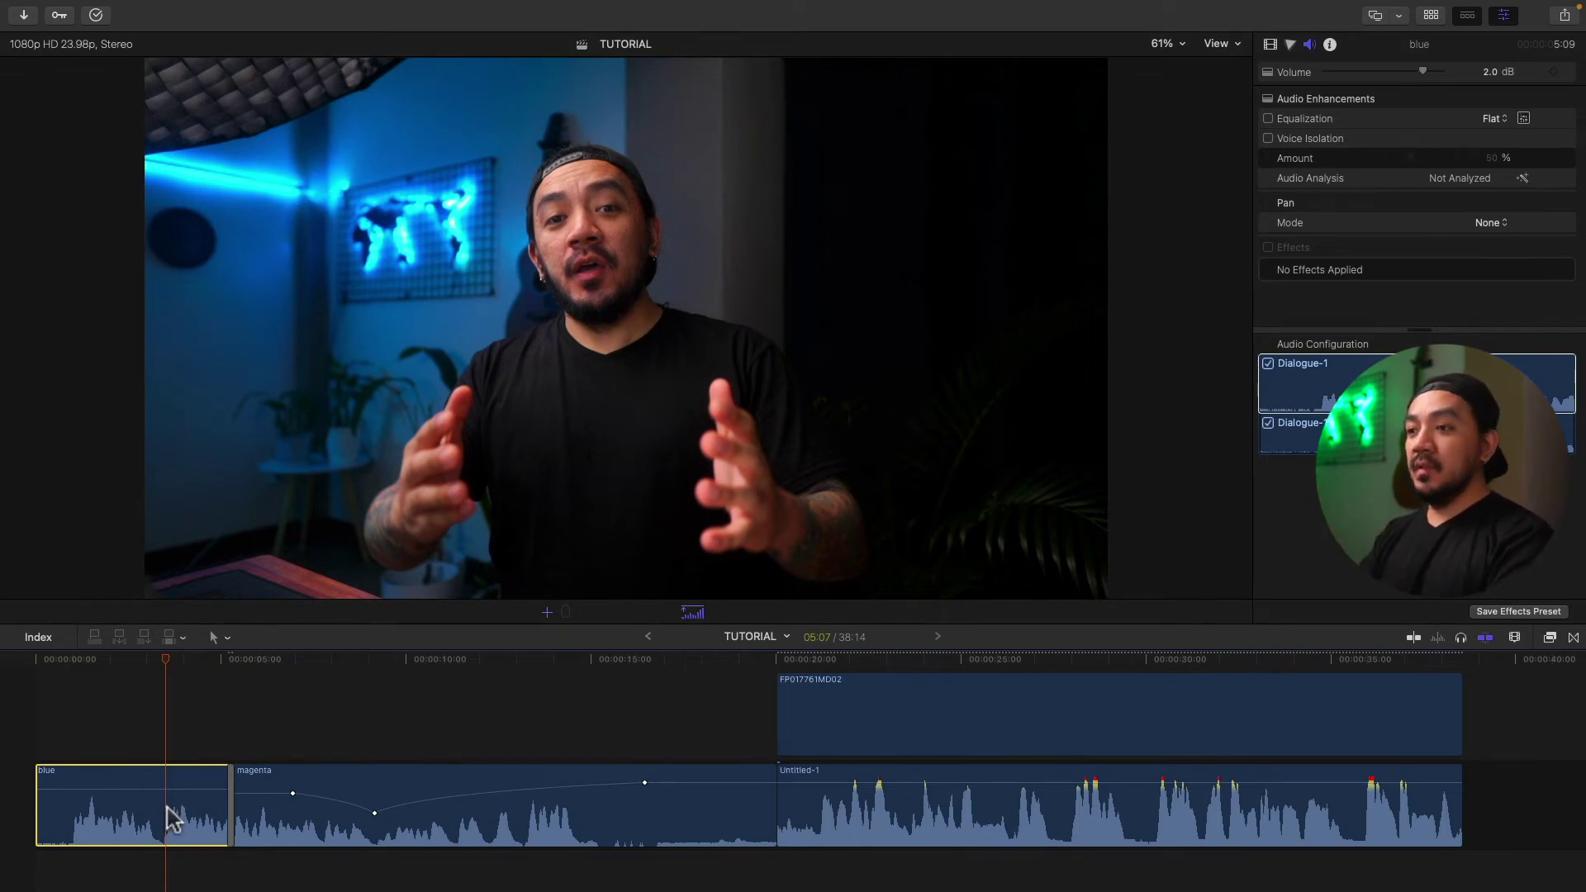
{"action": "left_click", "coordinate": [133, 788]}
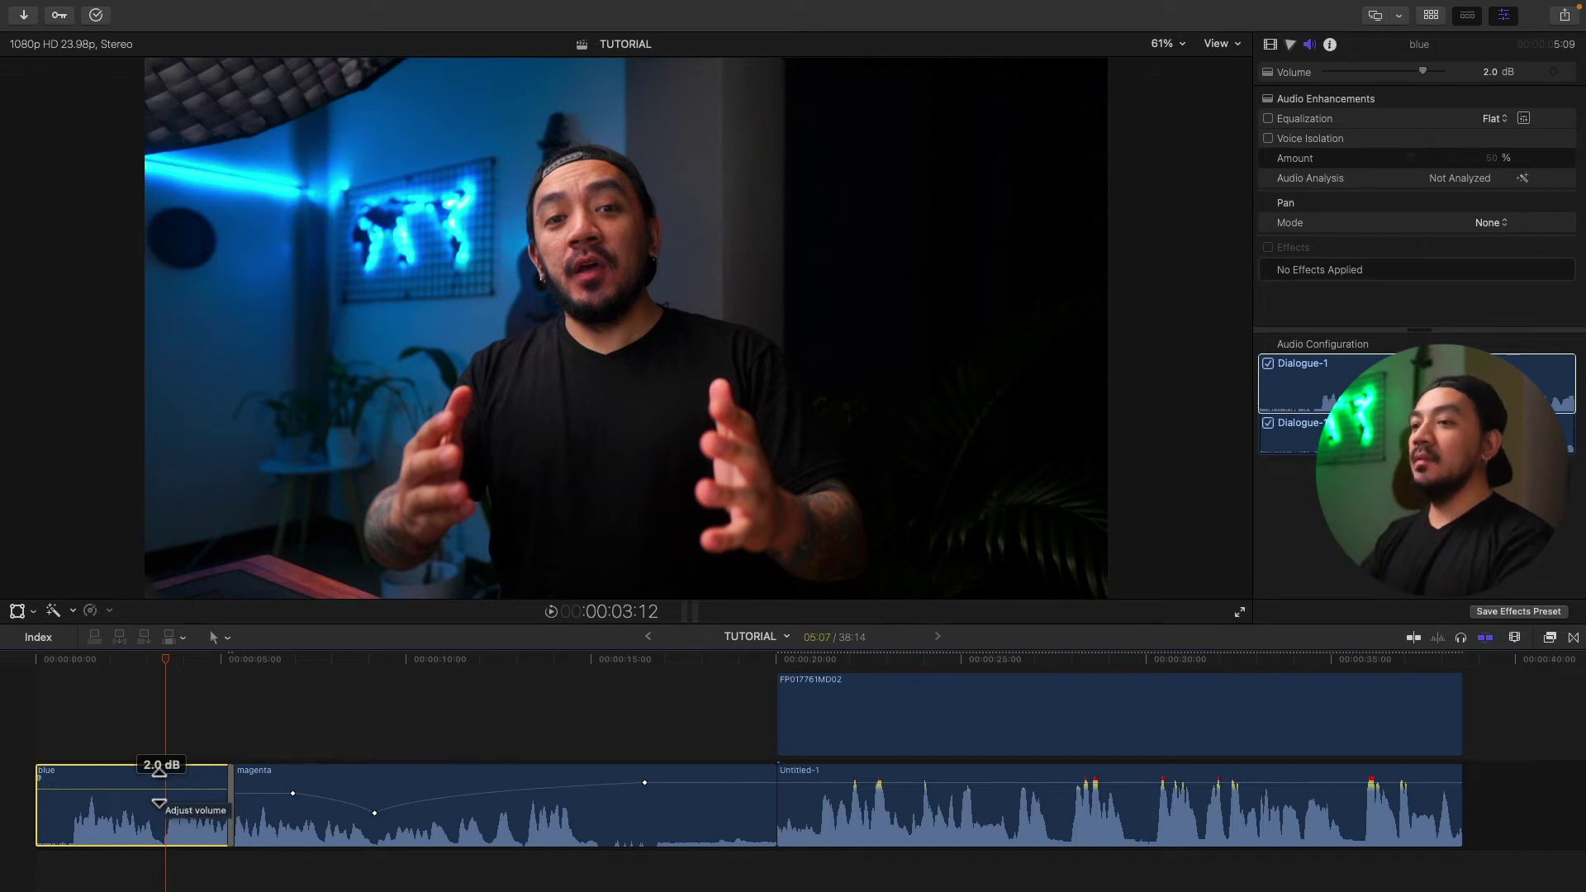
Raise the blue clip's volume by 5 dB using the Relative volume adjustment
{"action": "left_click", "coordinate": [132, 785]}
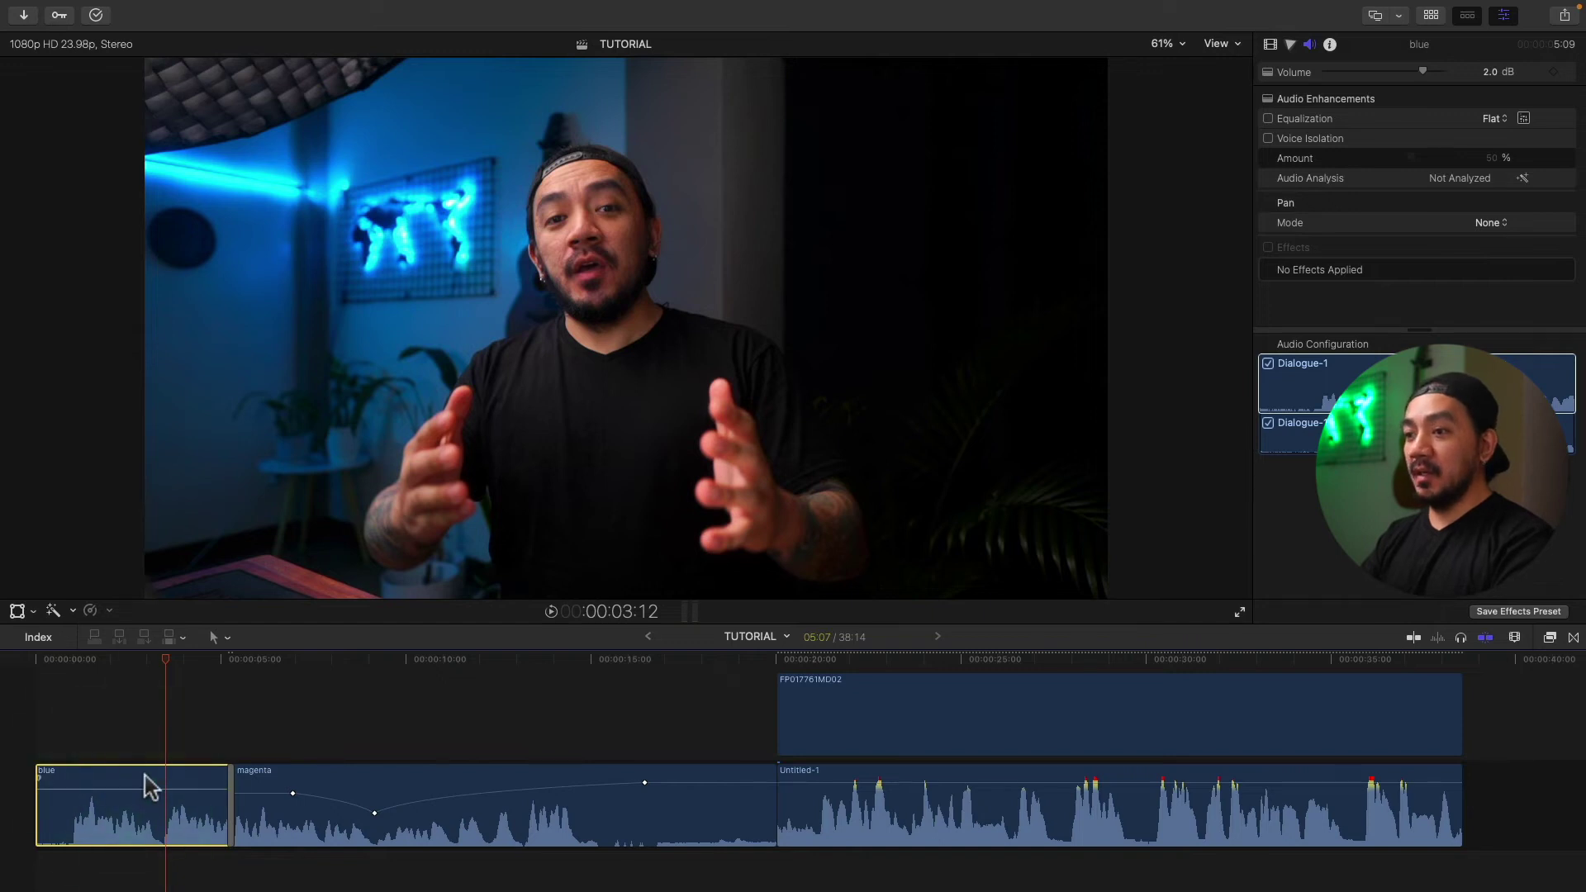
{"action": "left_click", "coordinate": [342, 10]}
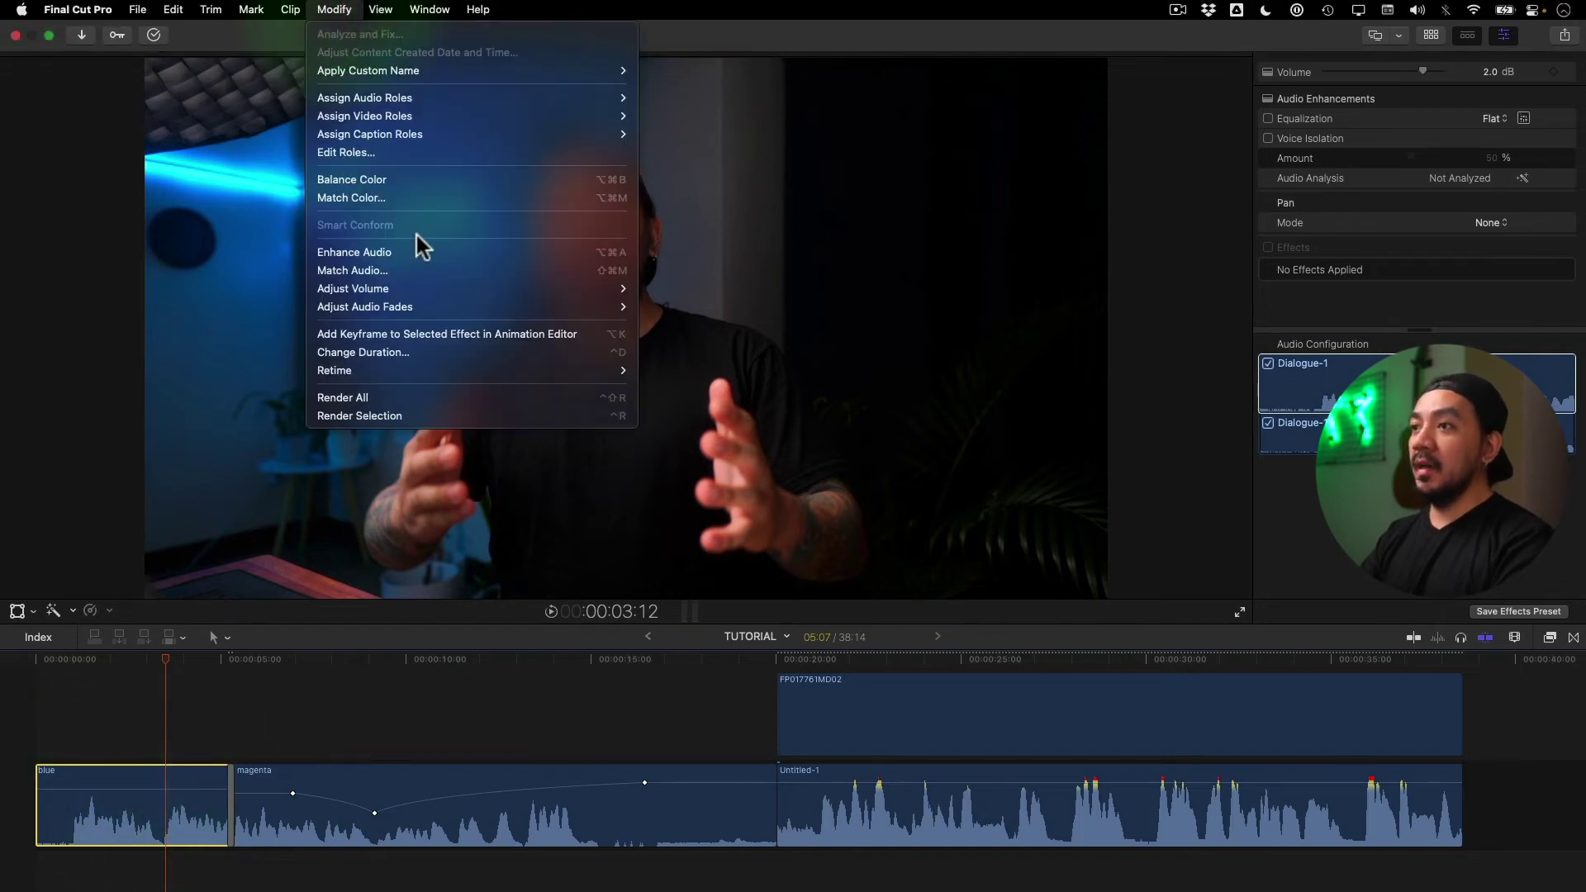
{"action": "mouse_move", "coordinate": [443, 289]}
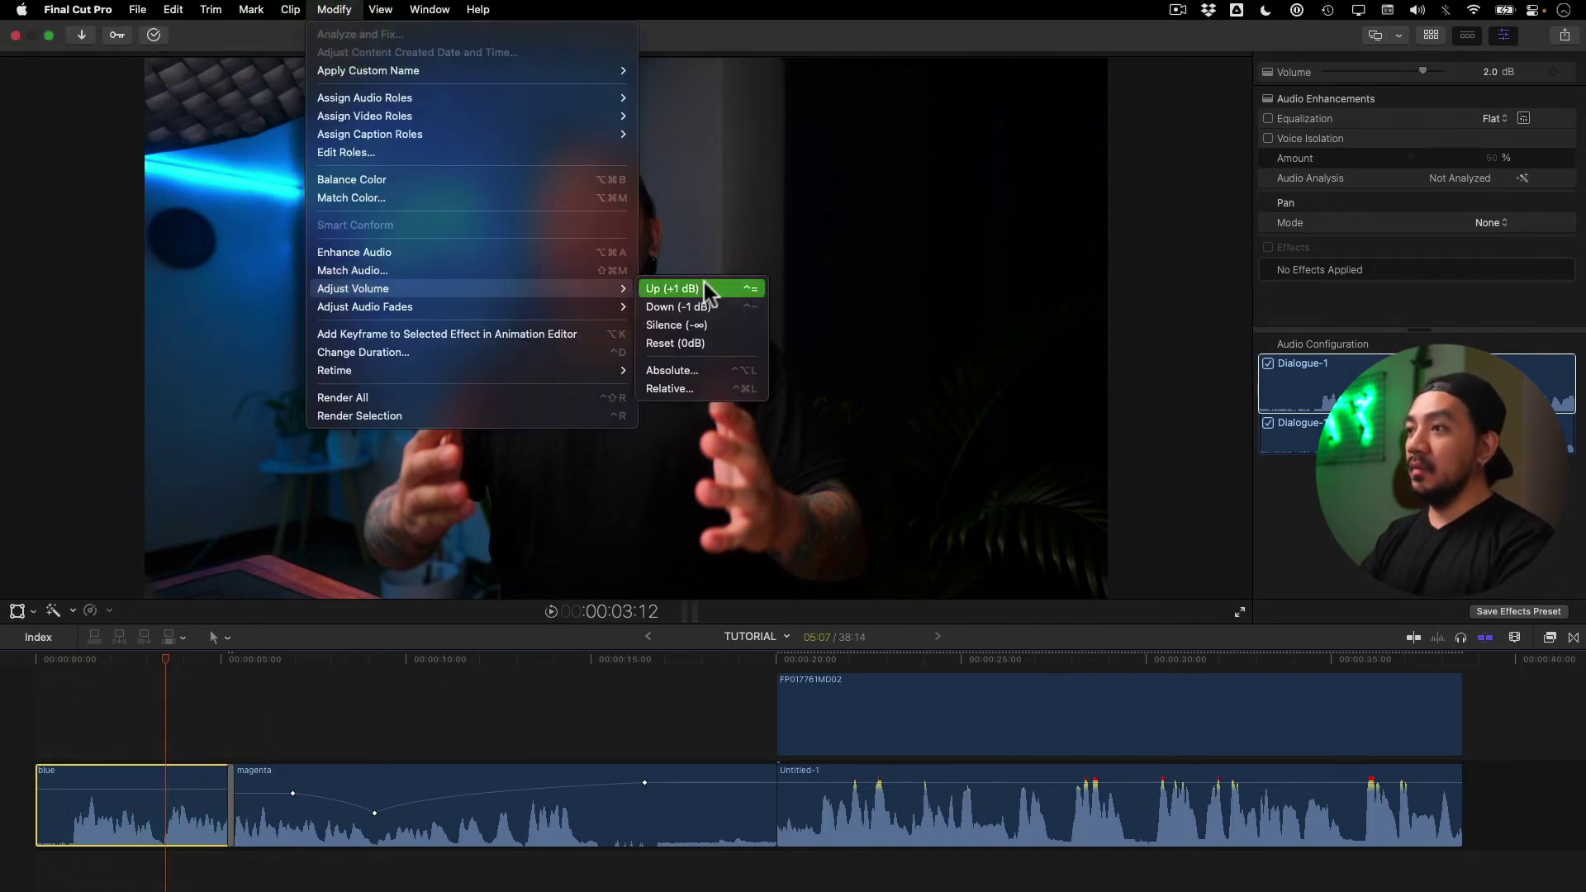
{"action": "left_click", "coordinate": [685, 390]}
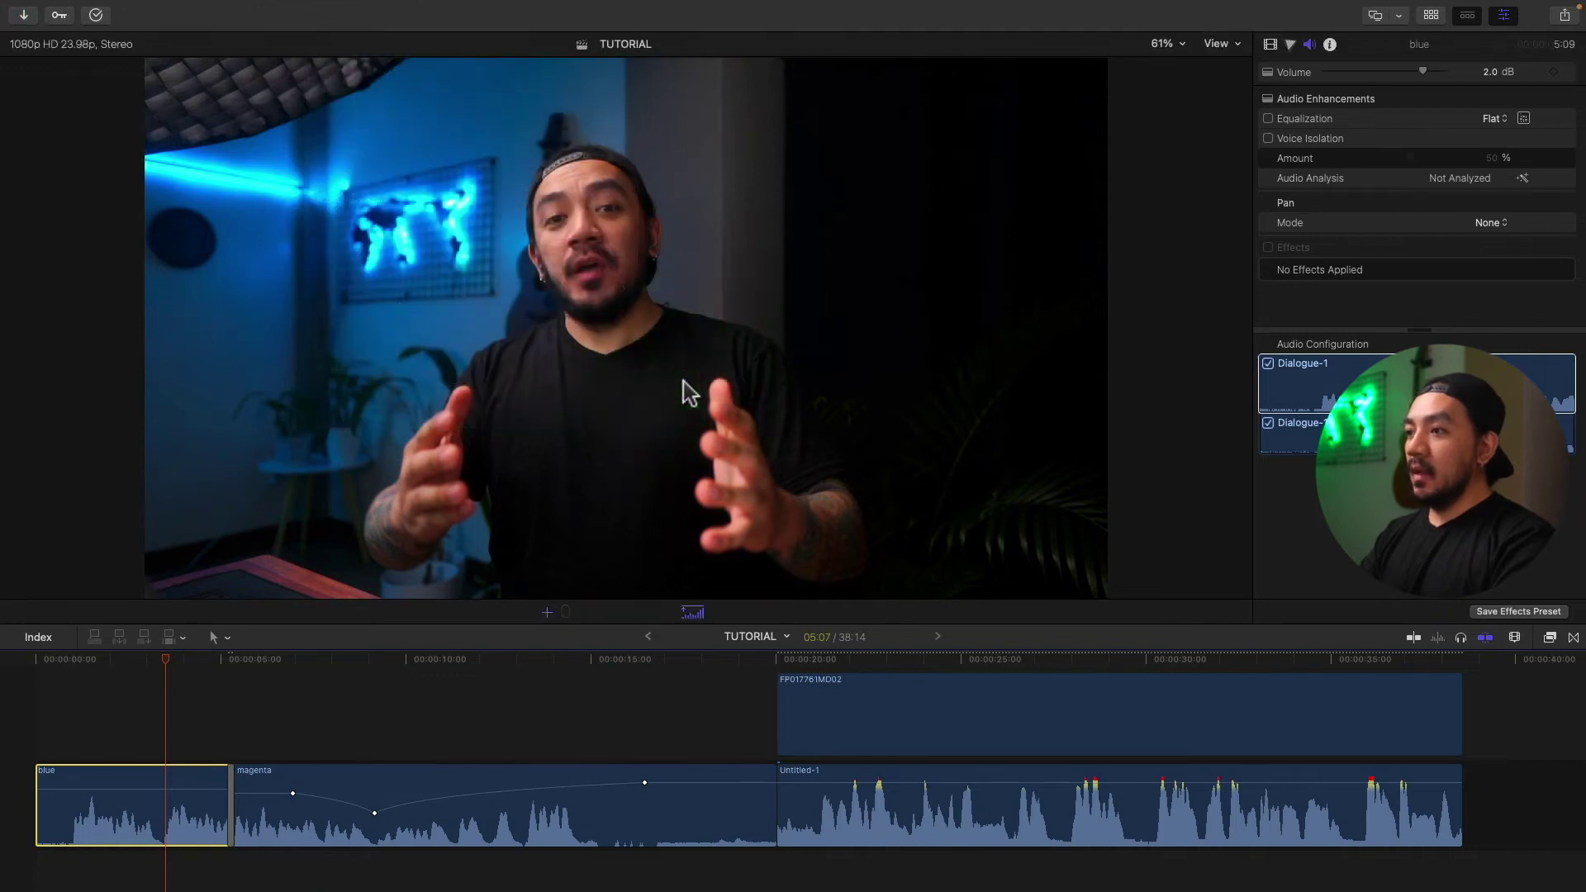
{"action": "type", "text": "5"}
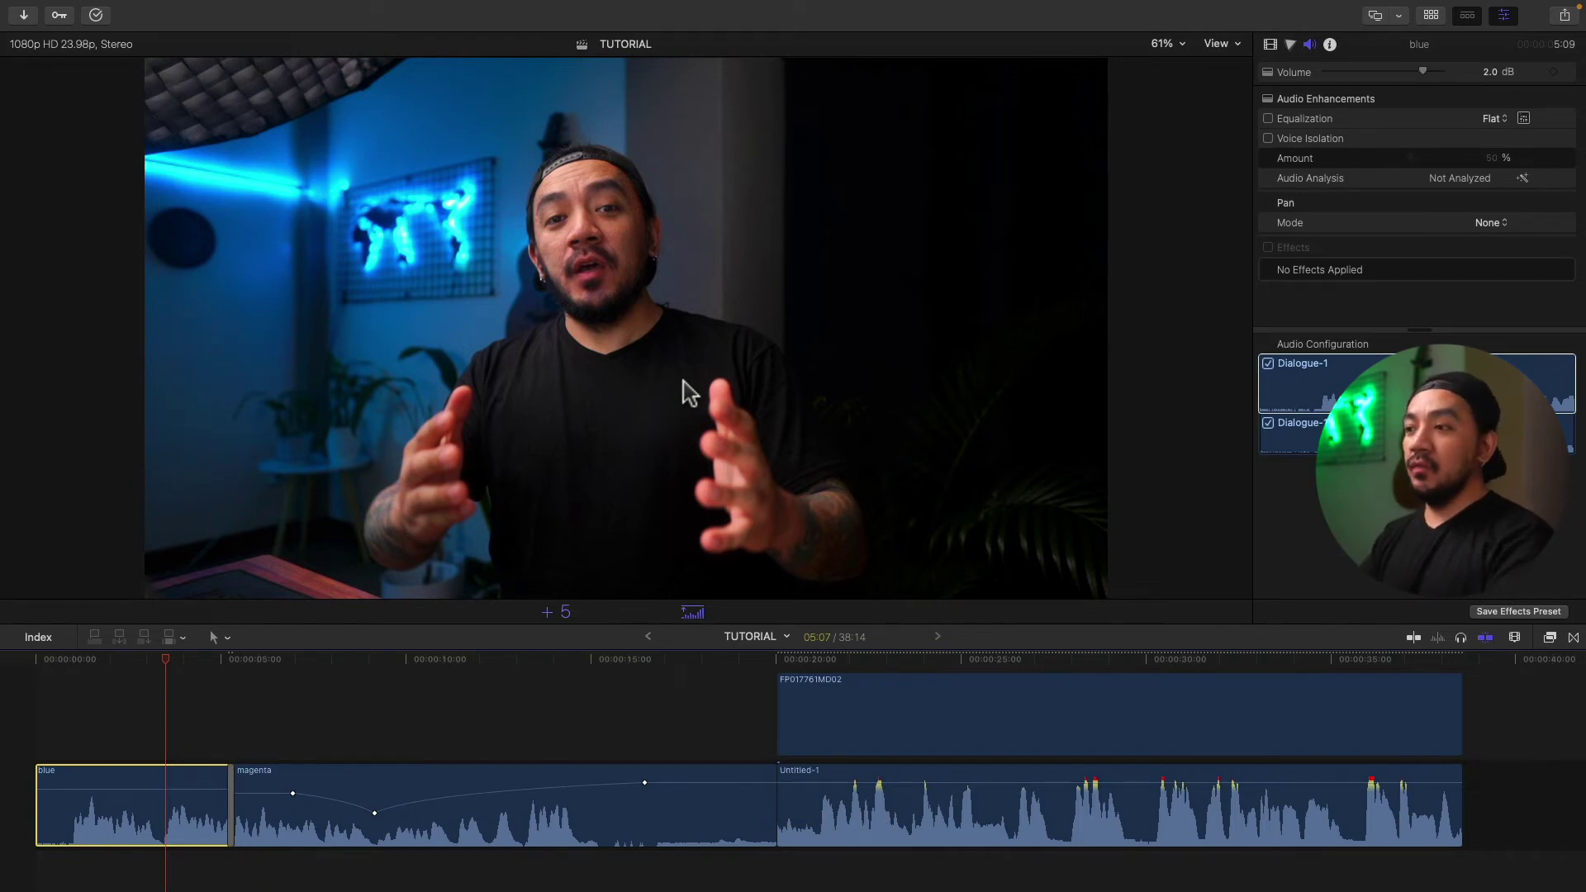
{"action": "key", "text": "Return"}
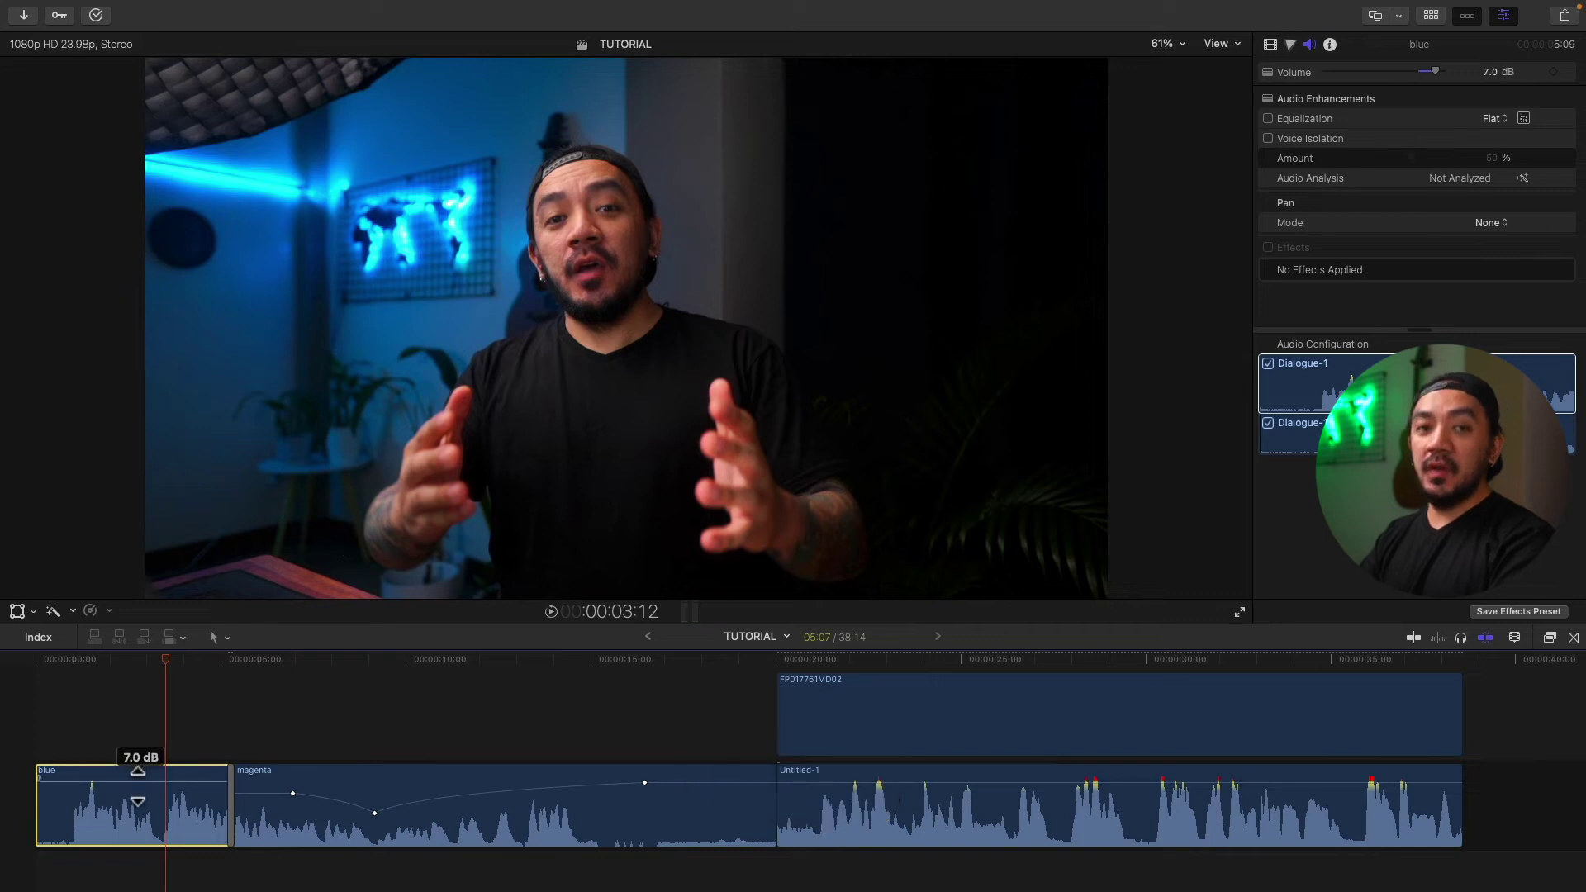
Lower the blue clip's volume by 8 dB using the Relative volume adjustment
{"action": "left_click", "coordinate": [170, 773]}
{"action": "mouse_move", "coordinate": [426, 9]}
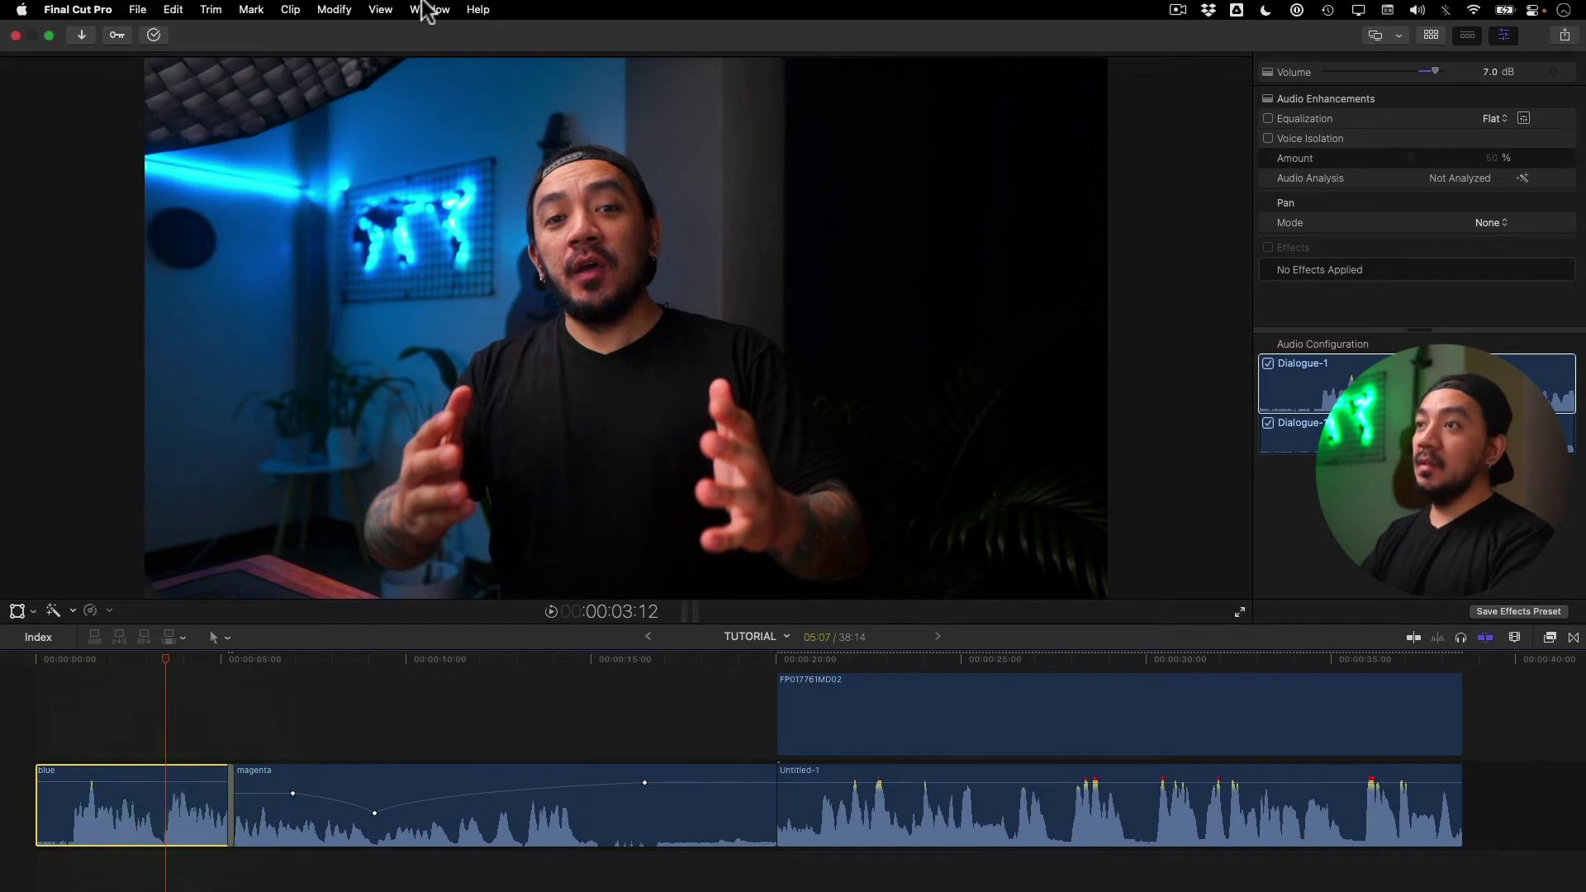
{"action": "left_click", "coordinate": [335, 9]}
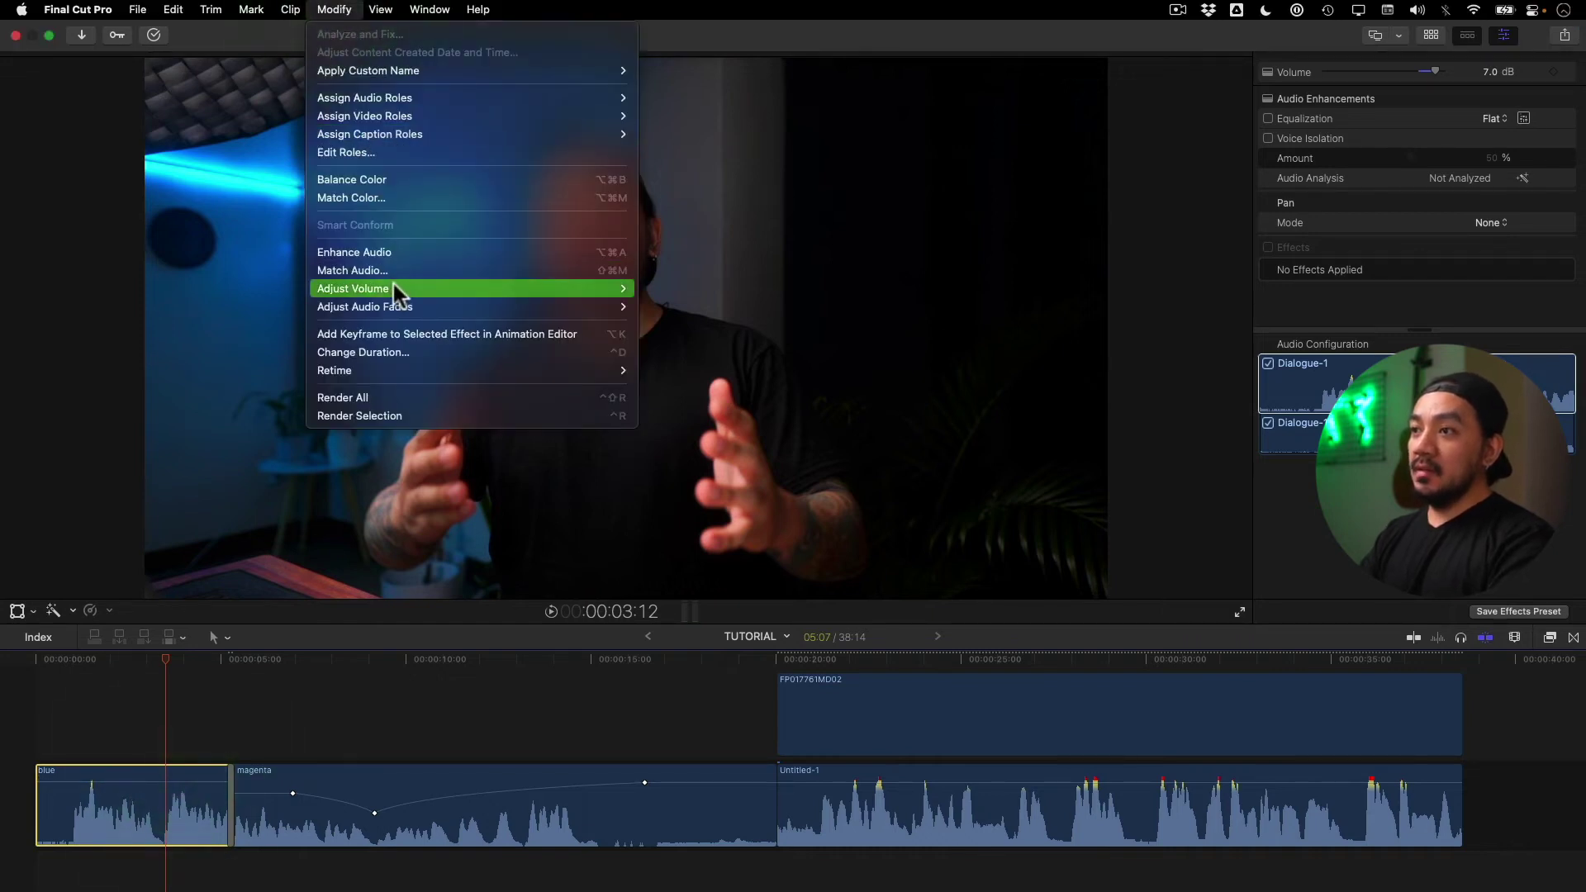
{"action": "mouse_move", "coordinate": [394, 285]}
{"action": "left_click", "coordinate": [714, 389]}
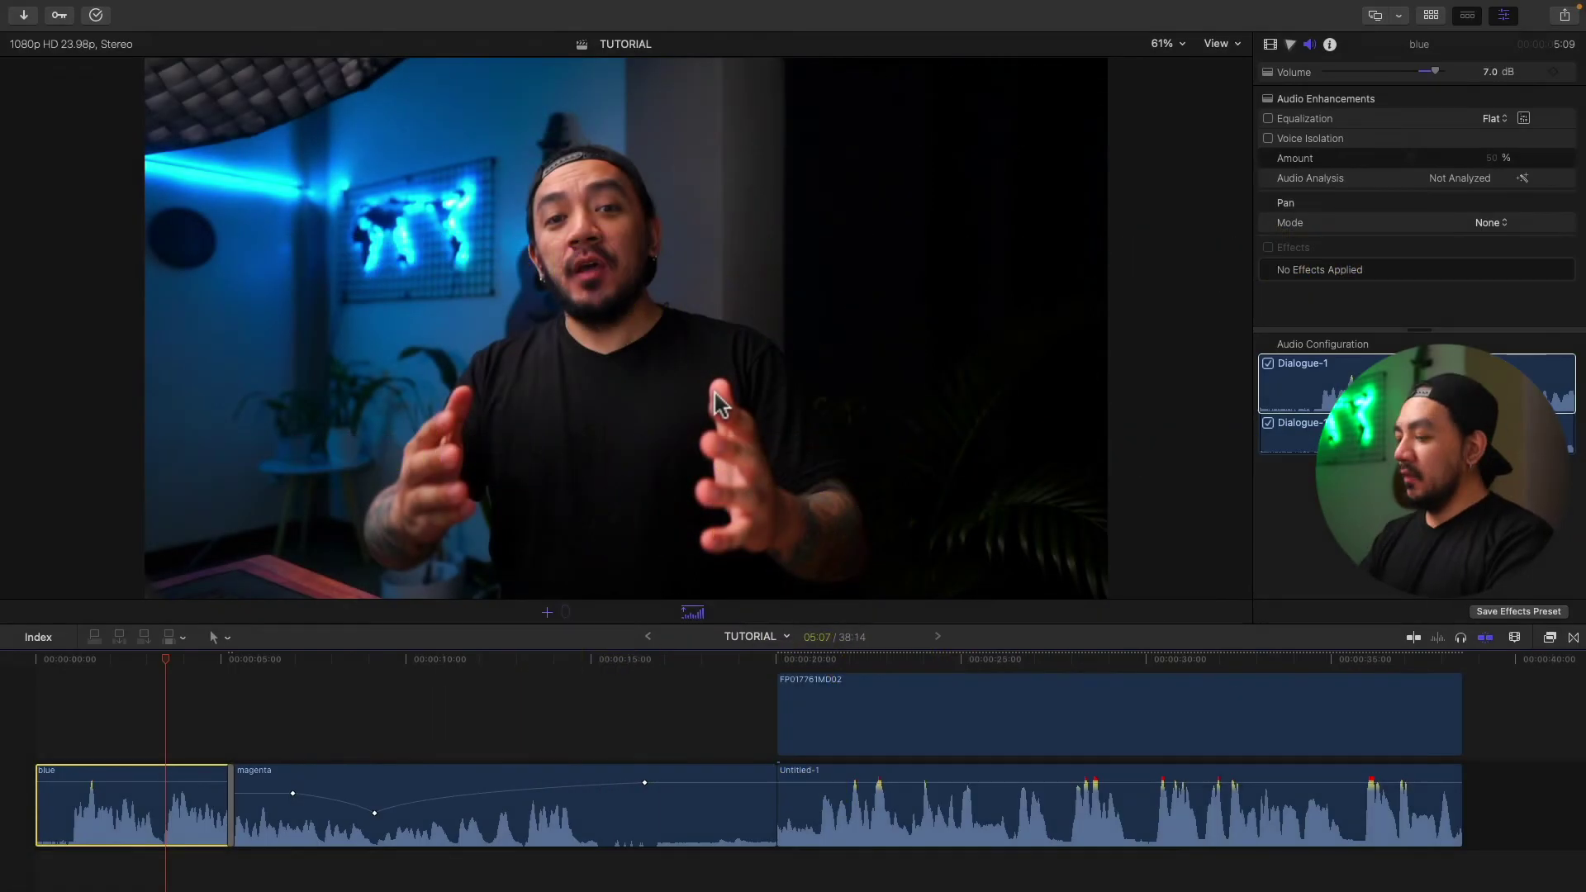
{"action": "key", "text": "minus"}
{"action": "key", "text": "8"}
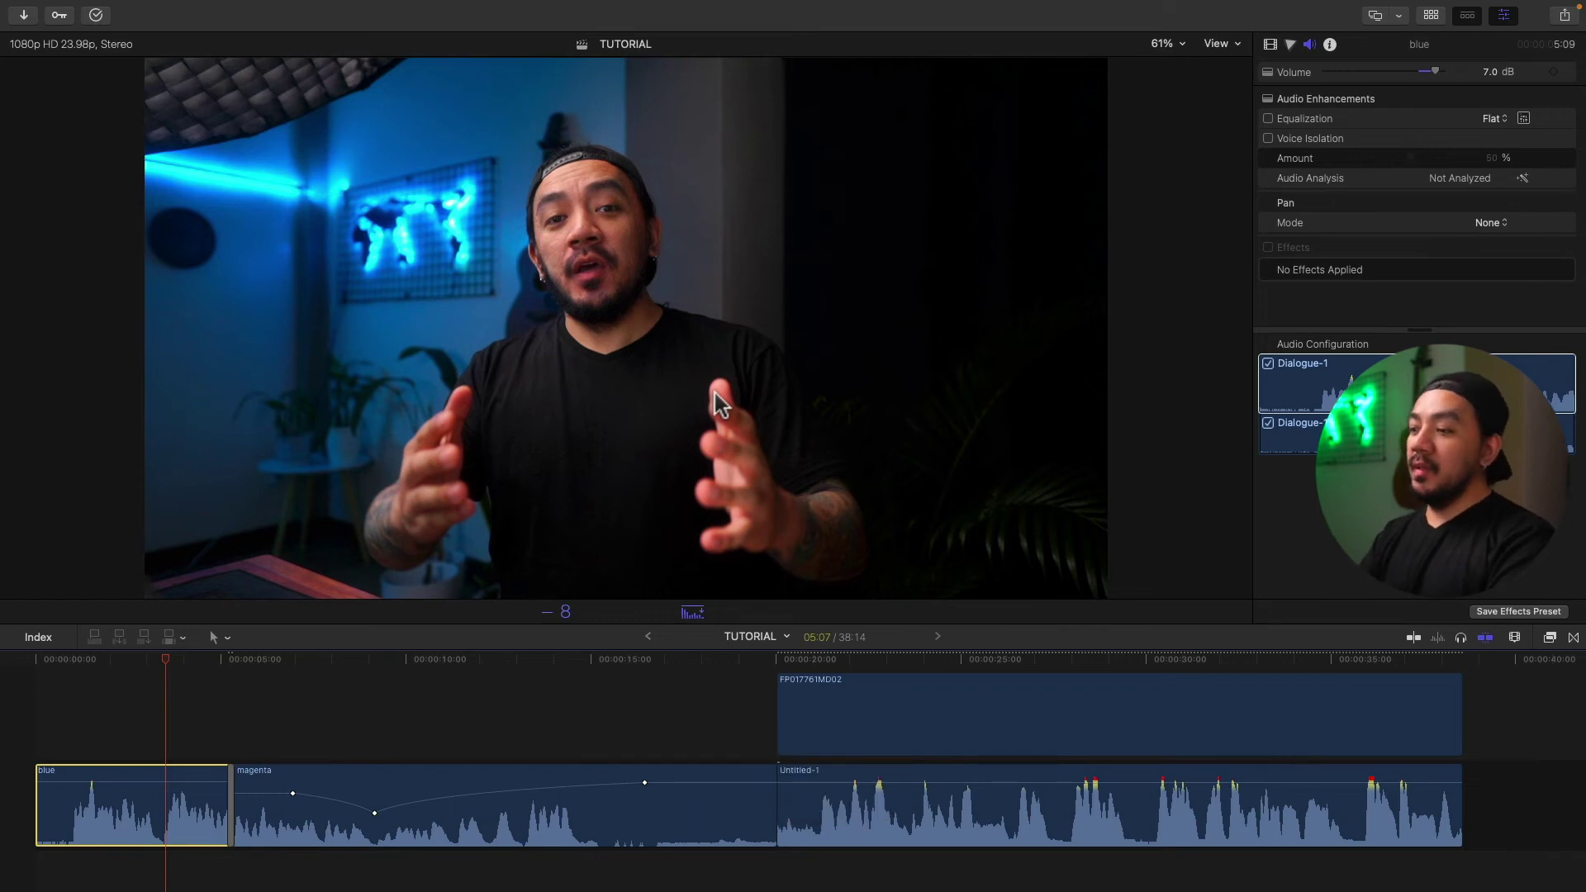
{"action": "key", "text": "Return"}
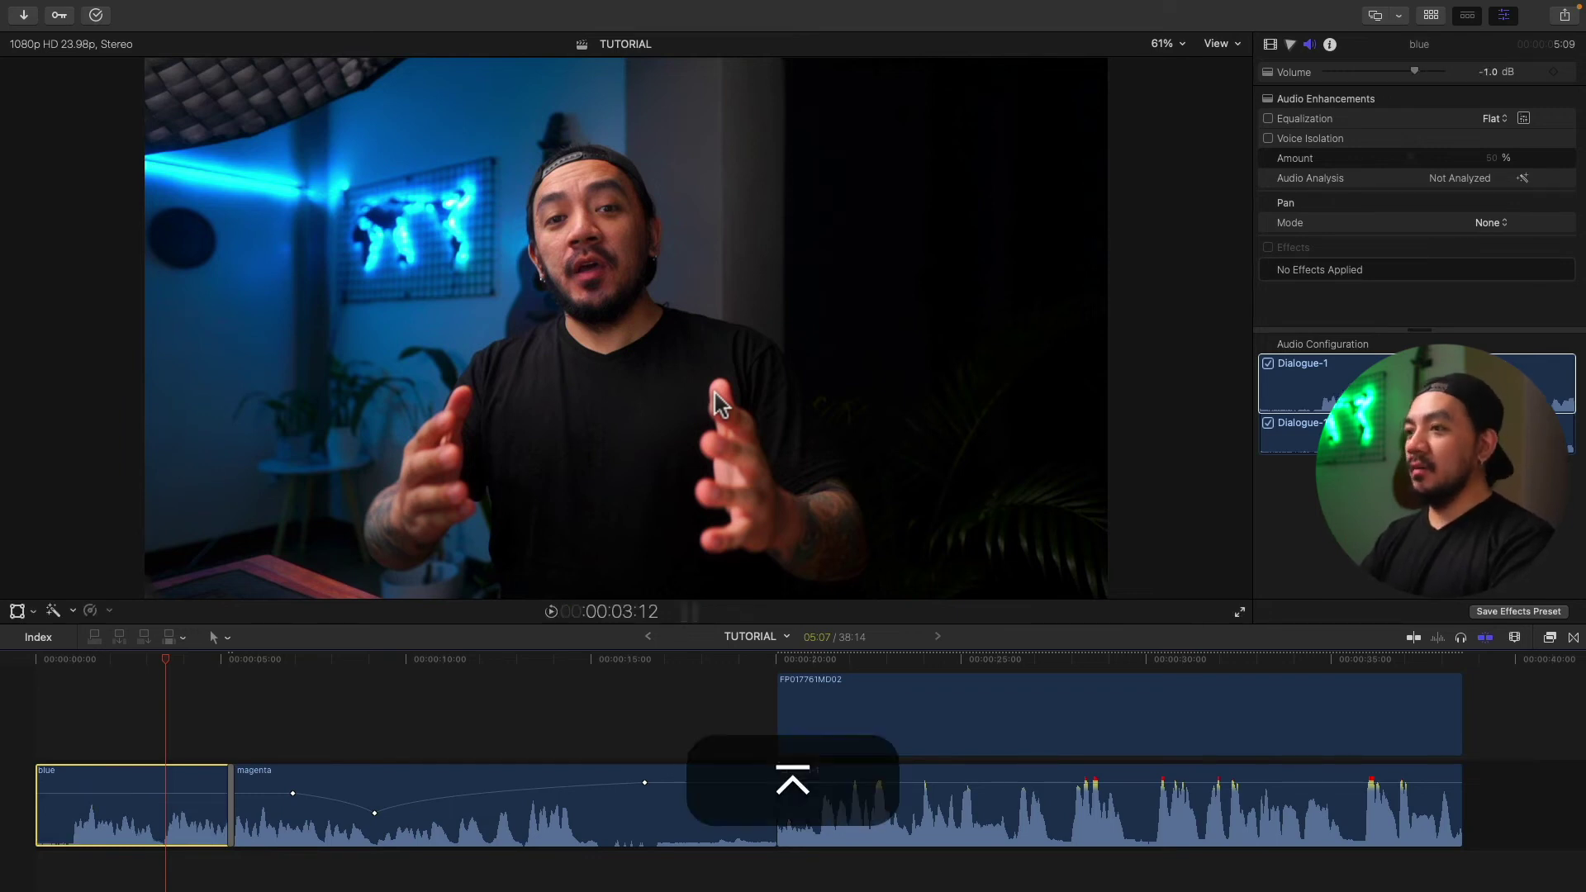
Apply a further Relative volume adjustment of -5 dB to the blue clip
{"action": "left_click", "coordinate": [149, 778]}
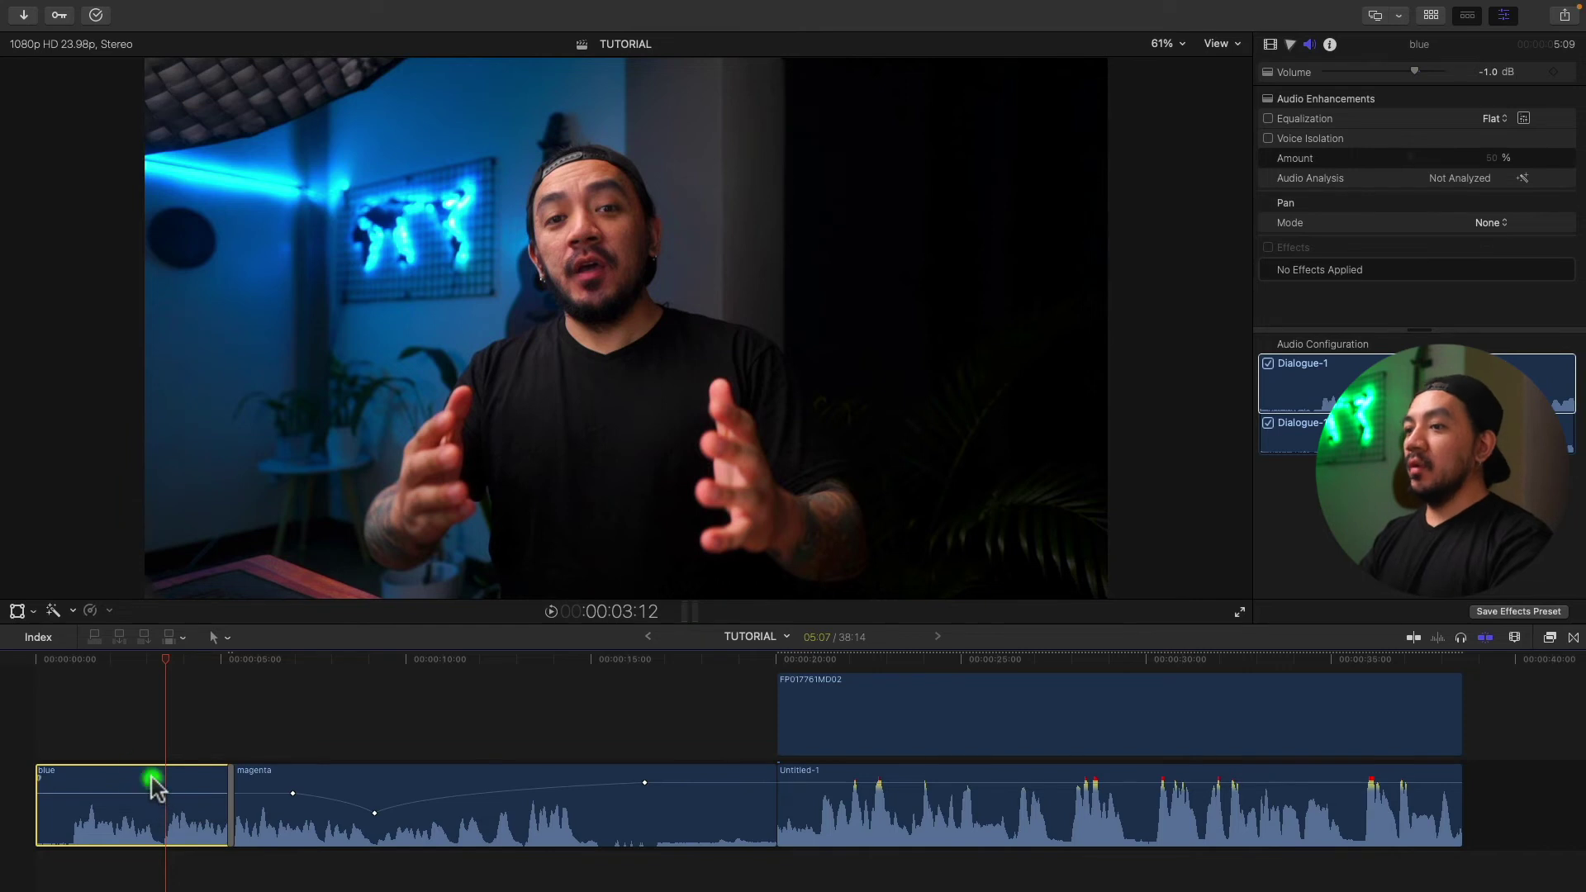
{"action": "mouse_move", "coordinate": [273, 18]}
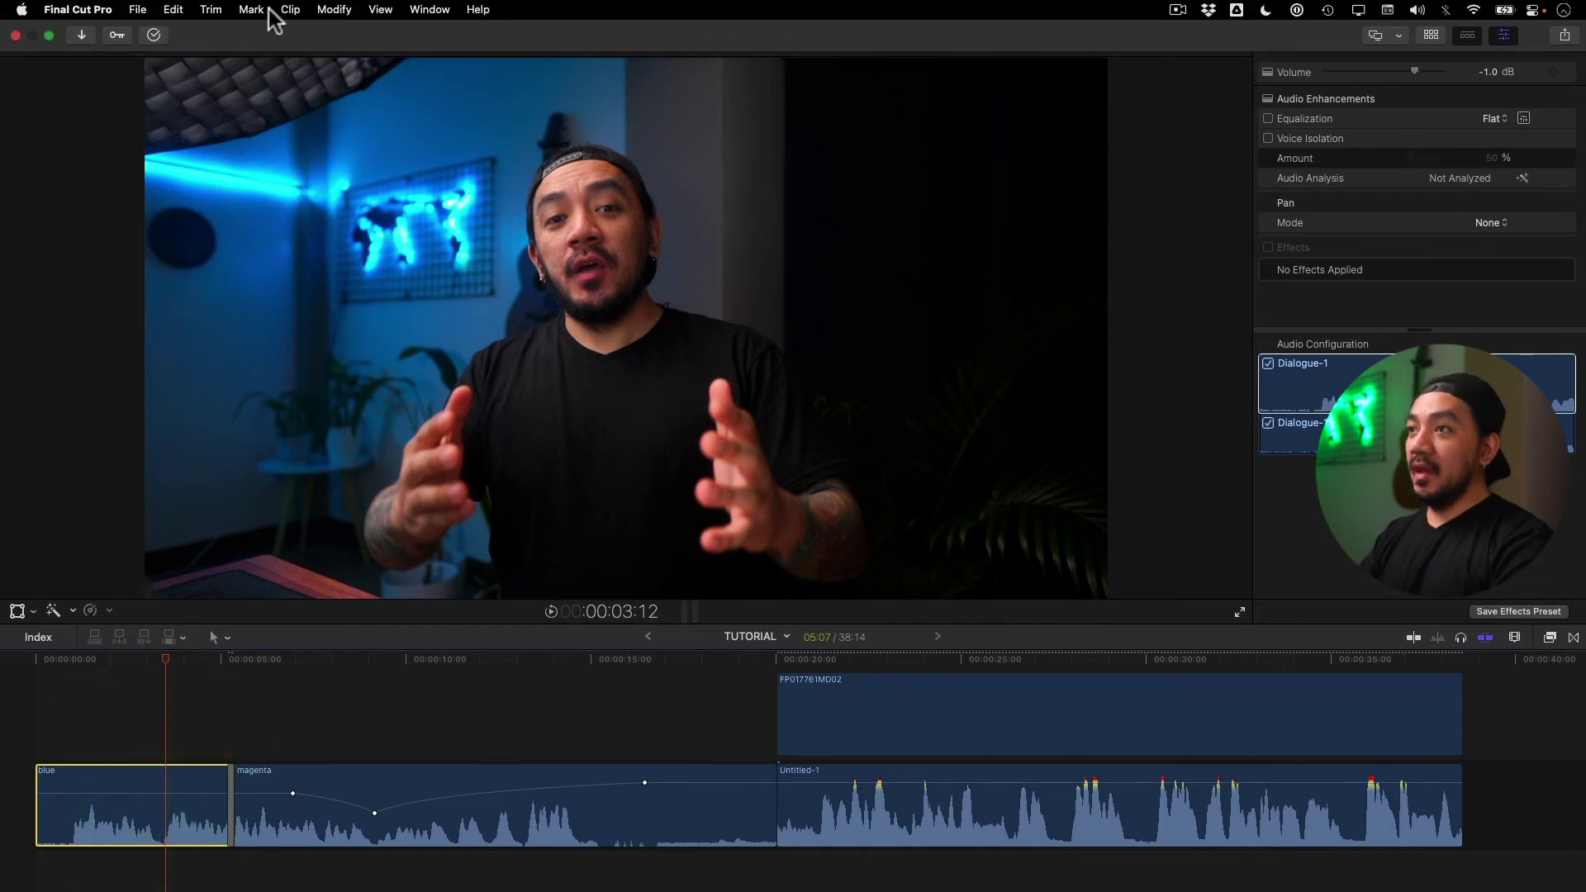
{"action": "left_click", "coordinate": [331, 9]}
{"action": "mouse_move", "coordinate": [512, 288]}
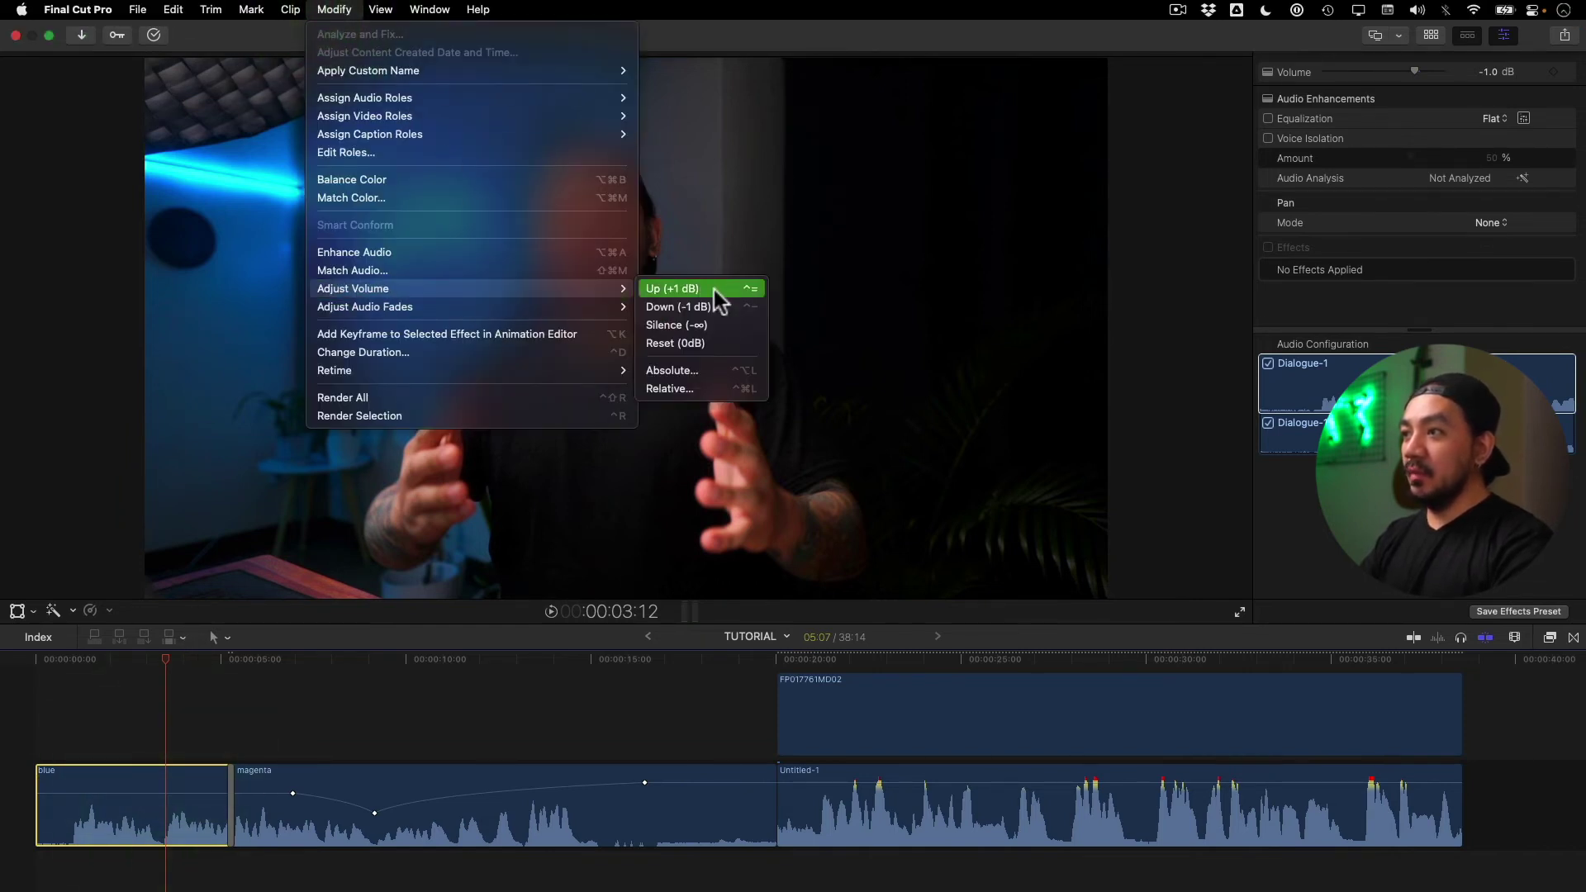
{"action": "left_click", "coordinate": [692, 387]}
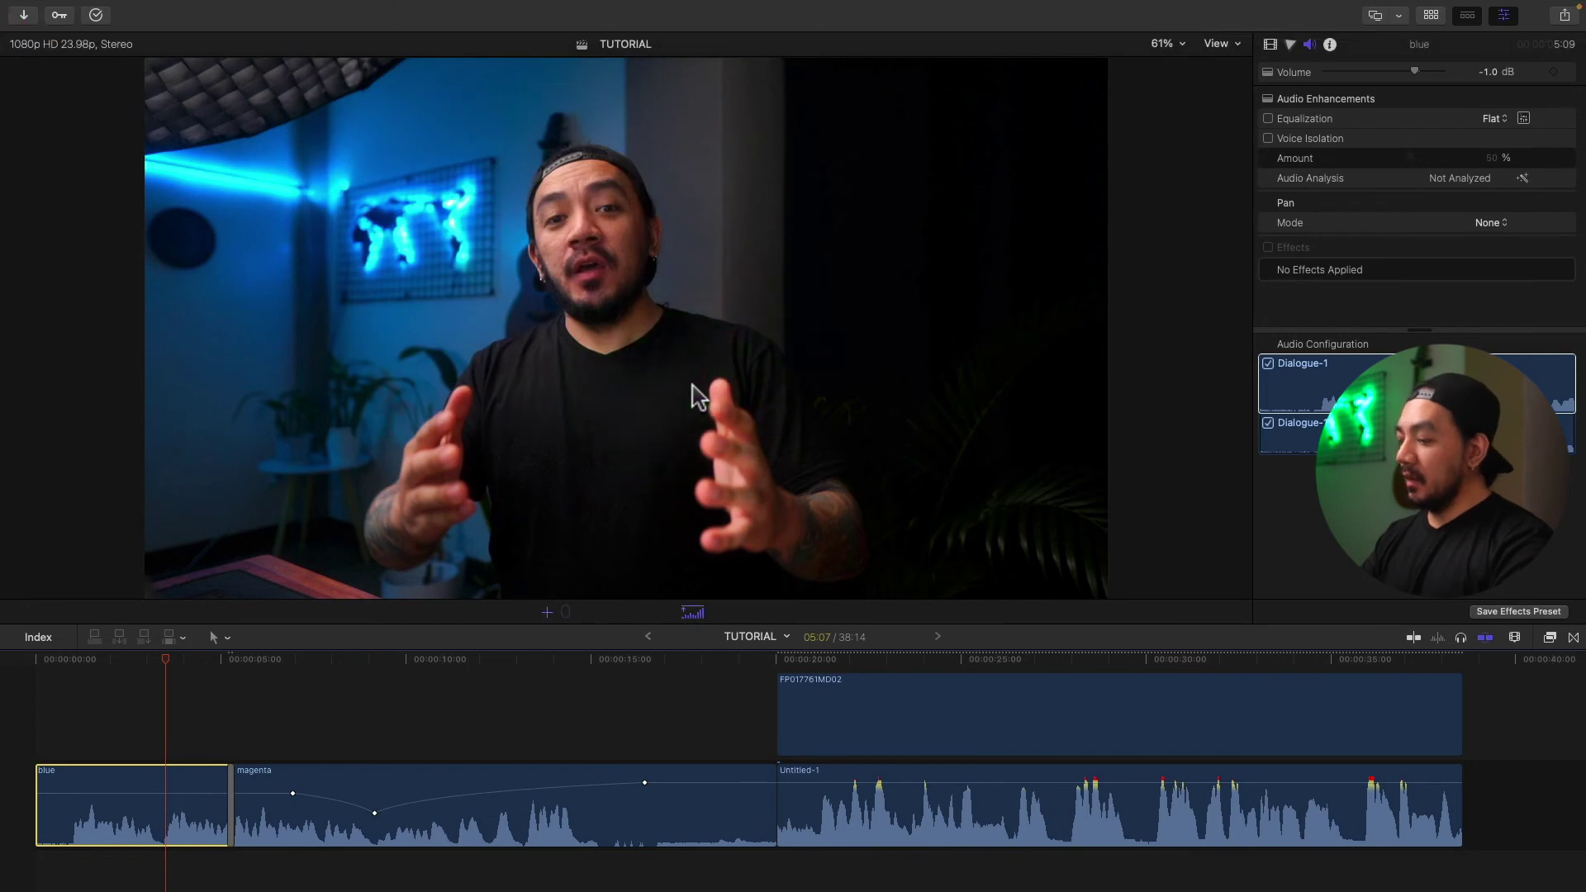
{"action": "type", "text": "-5"}
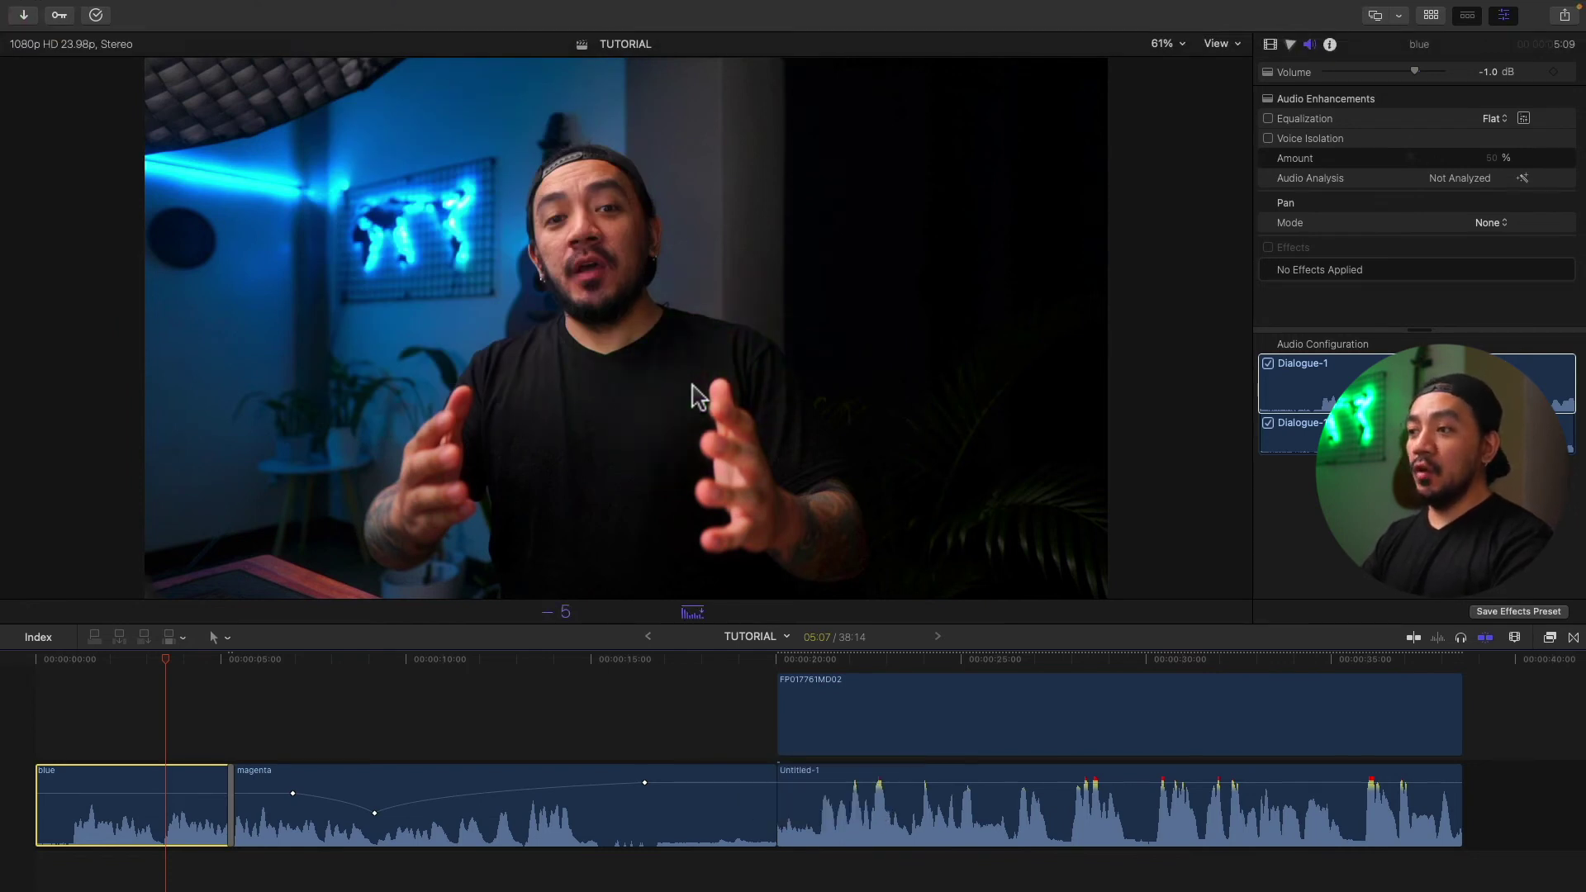
{"action": "key", "text": "Return"}
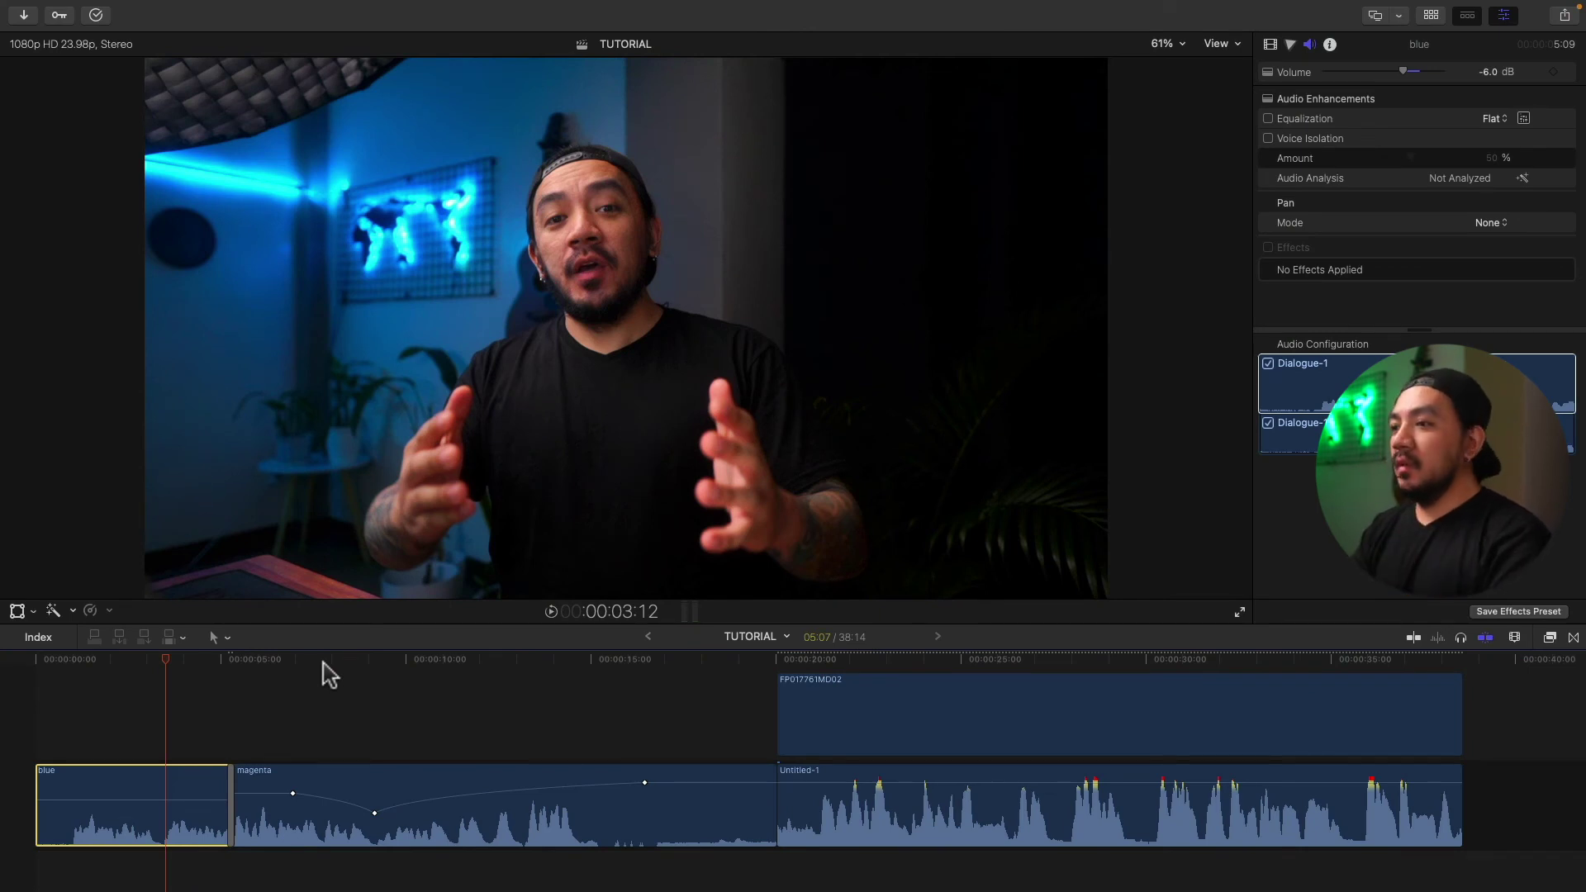
Apply an Absolute volume adjustment of 5 dB to the keyframed magenta clip
{"action": "left_click", "coordinate": [401, 666]}
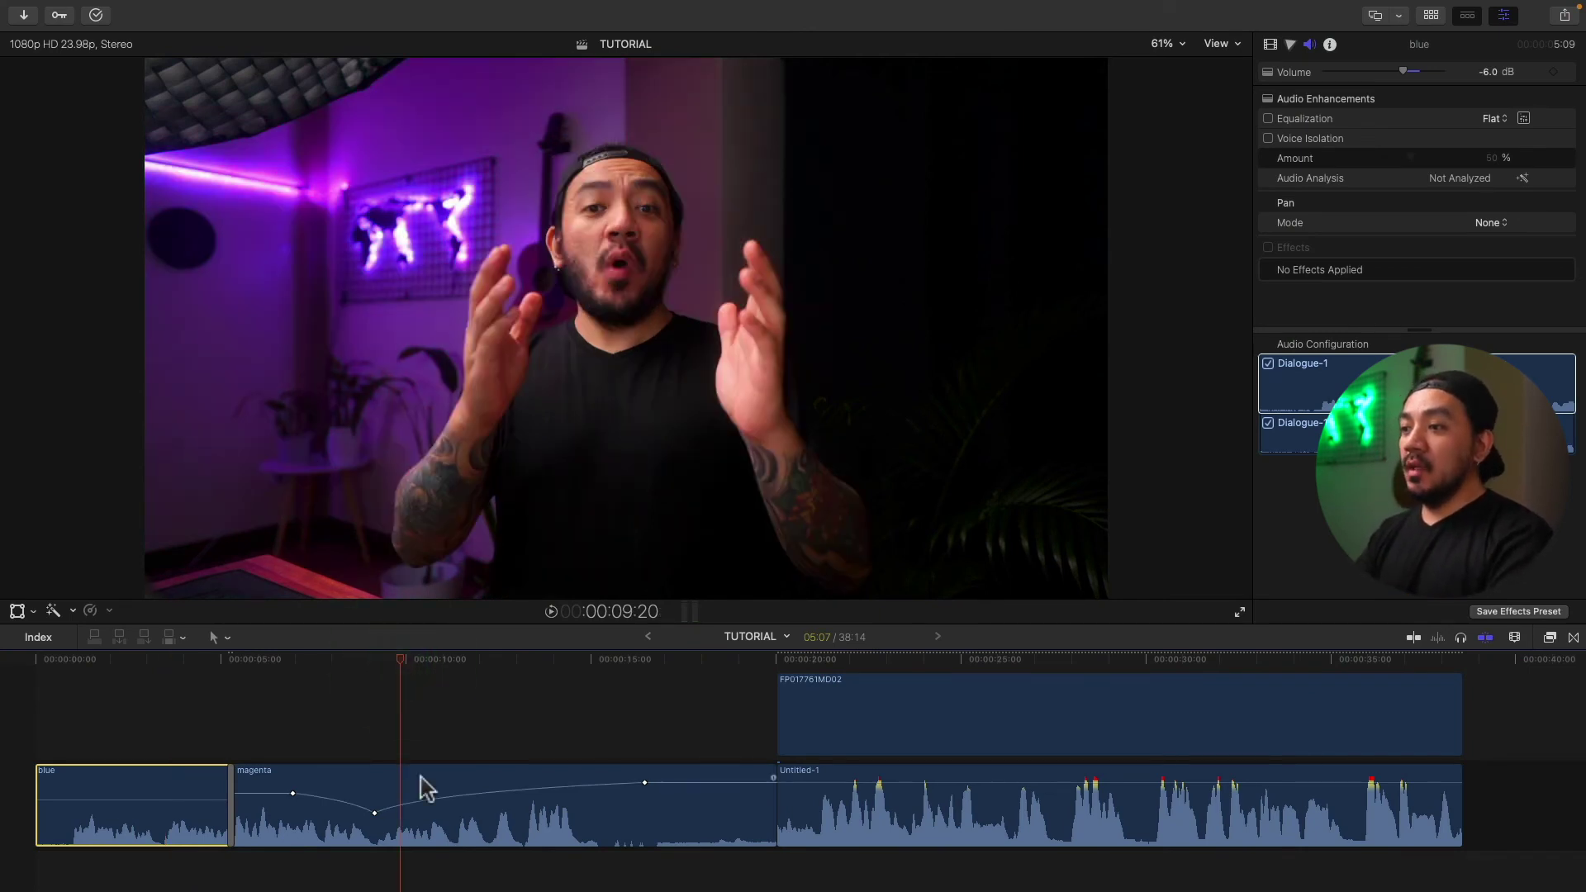
{"action": "left_click", "coordinate": [401, 784]}
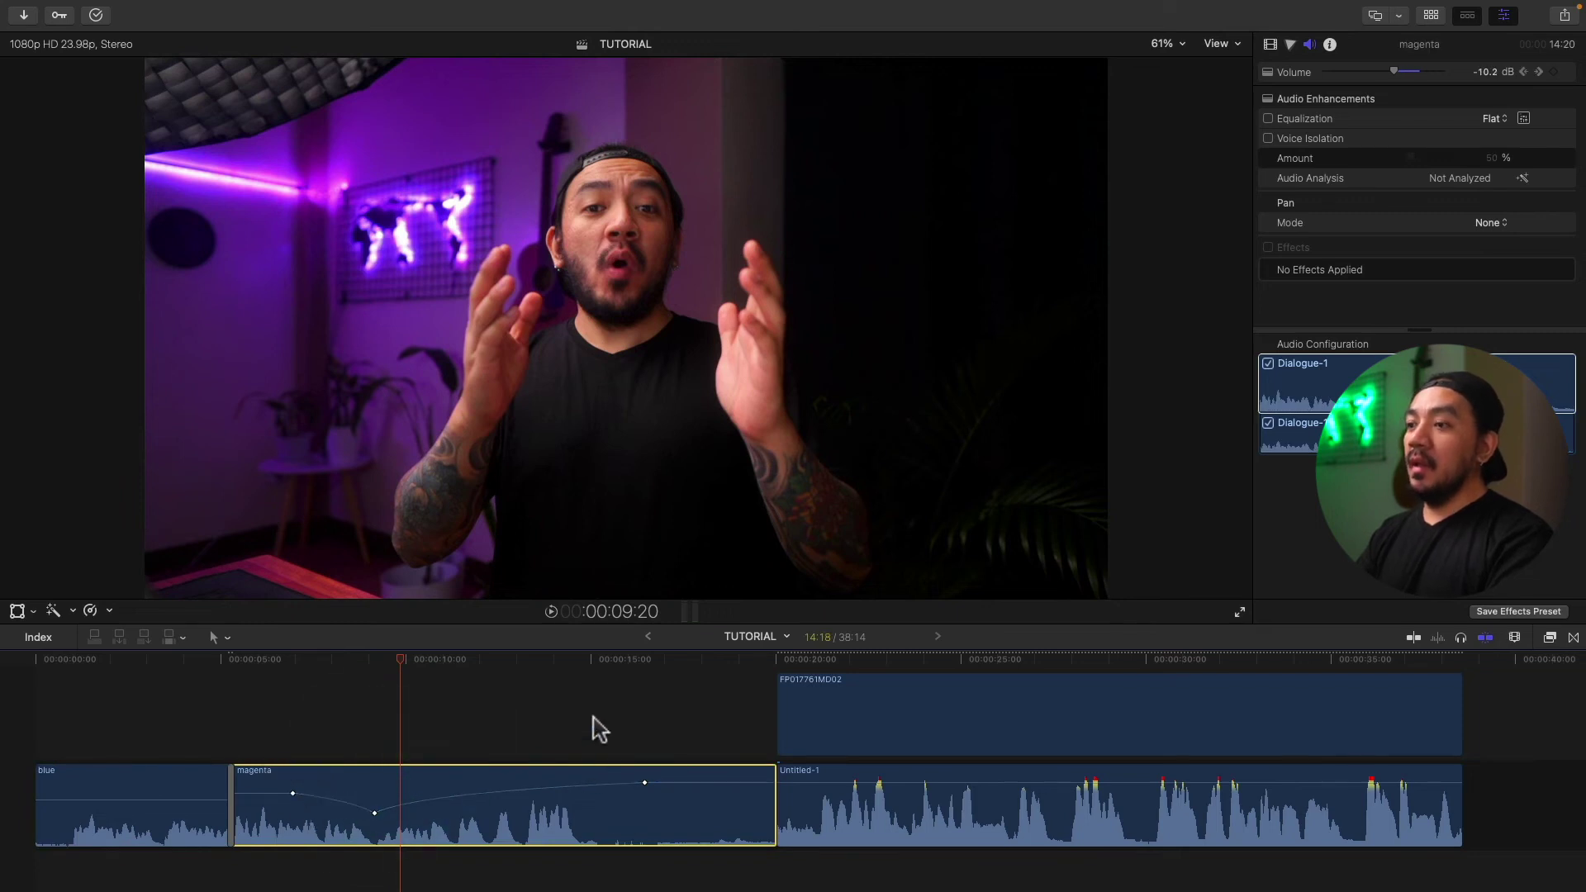
{"action": "mouse_move", "coordinate": [269, 7]}
{"action": "left_click", "coordinate": [347, 10]}
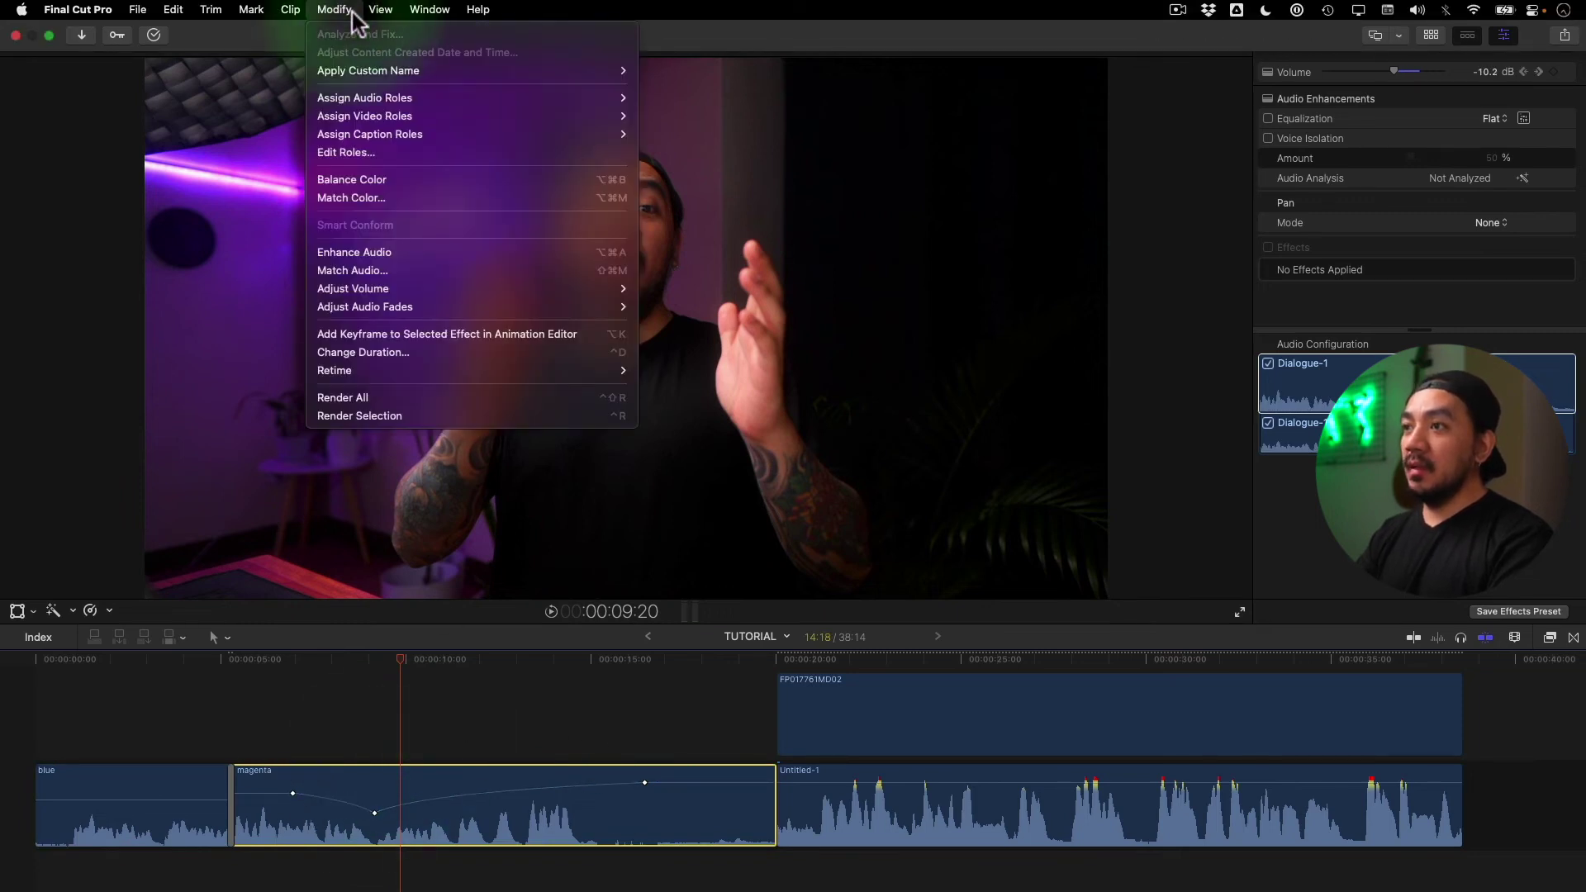
{"action": "mouse_move", "coordinate": [444, 288]}
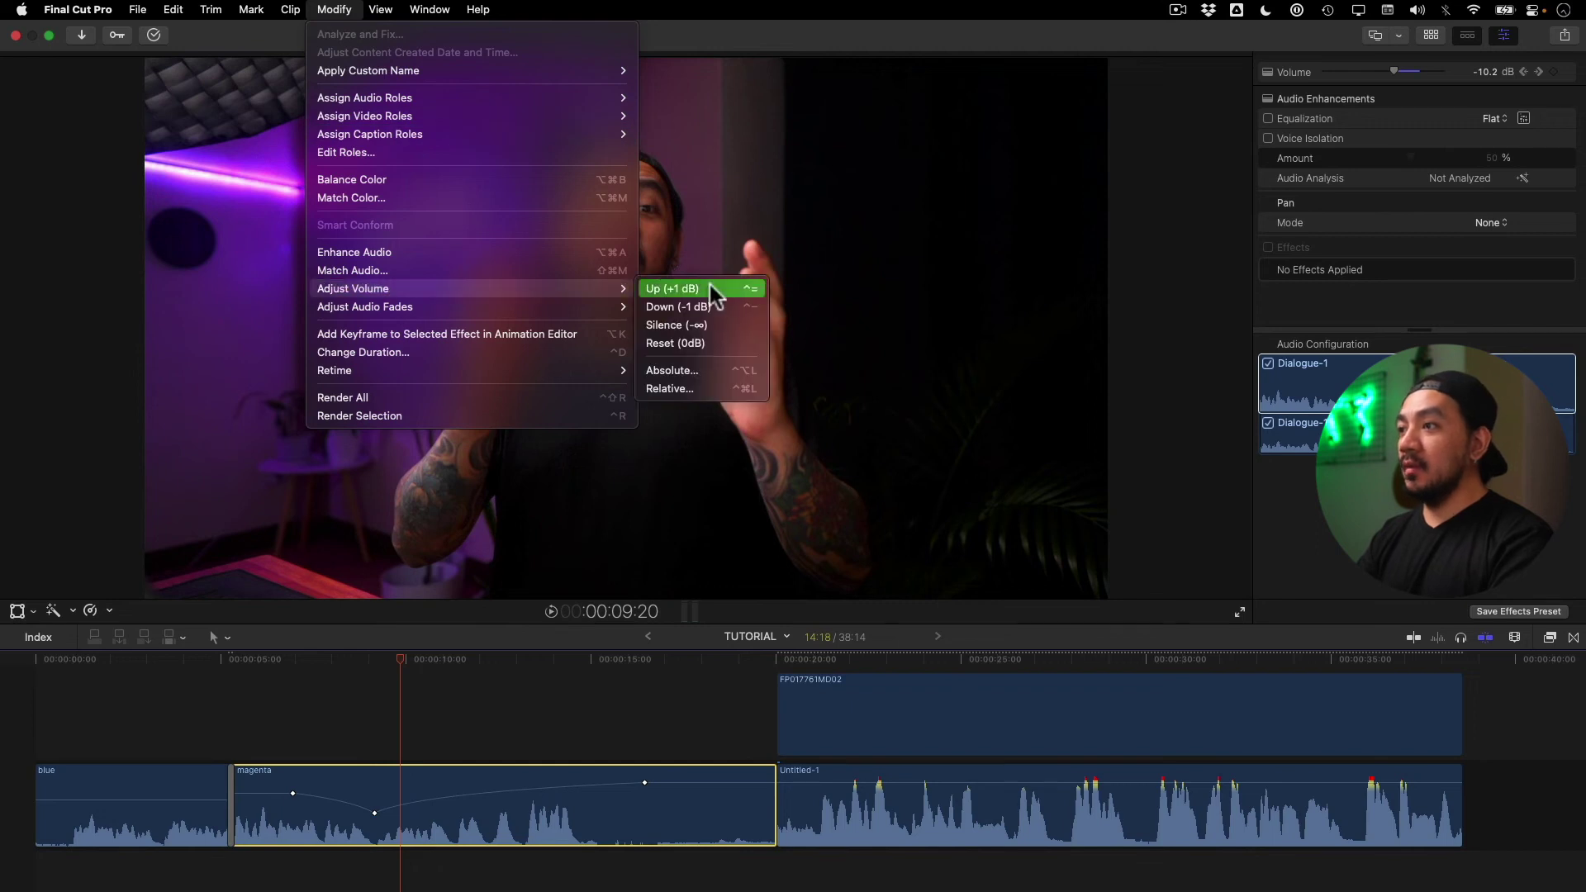
{"action": "left_click", "coordinate": [704, 368]}
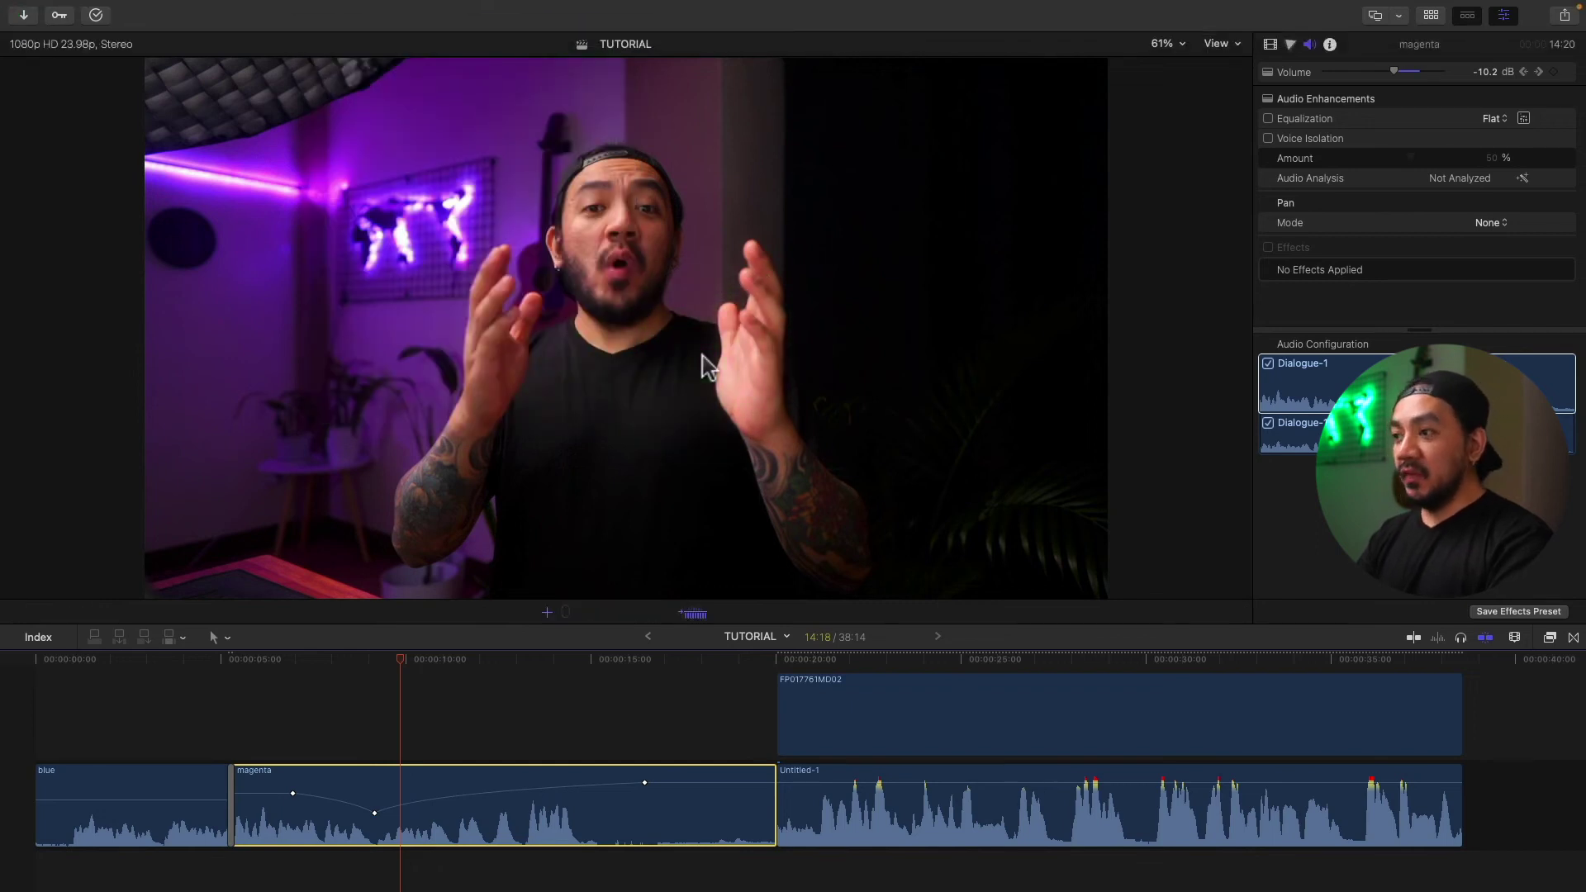
{"action": "type", "text": "5"}
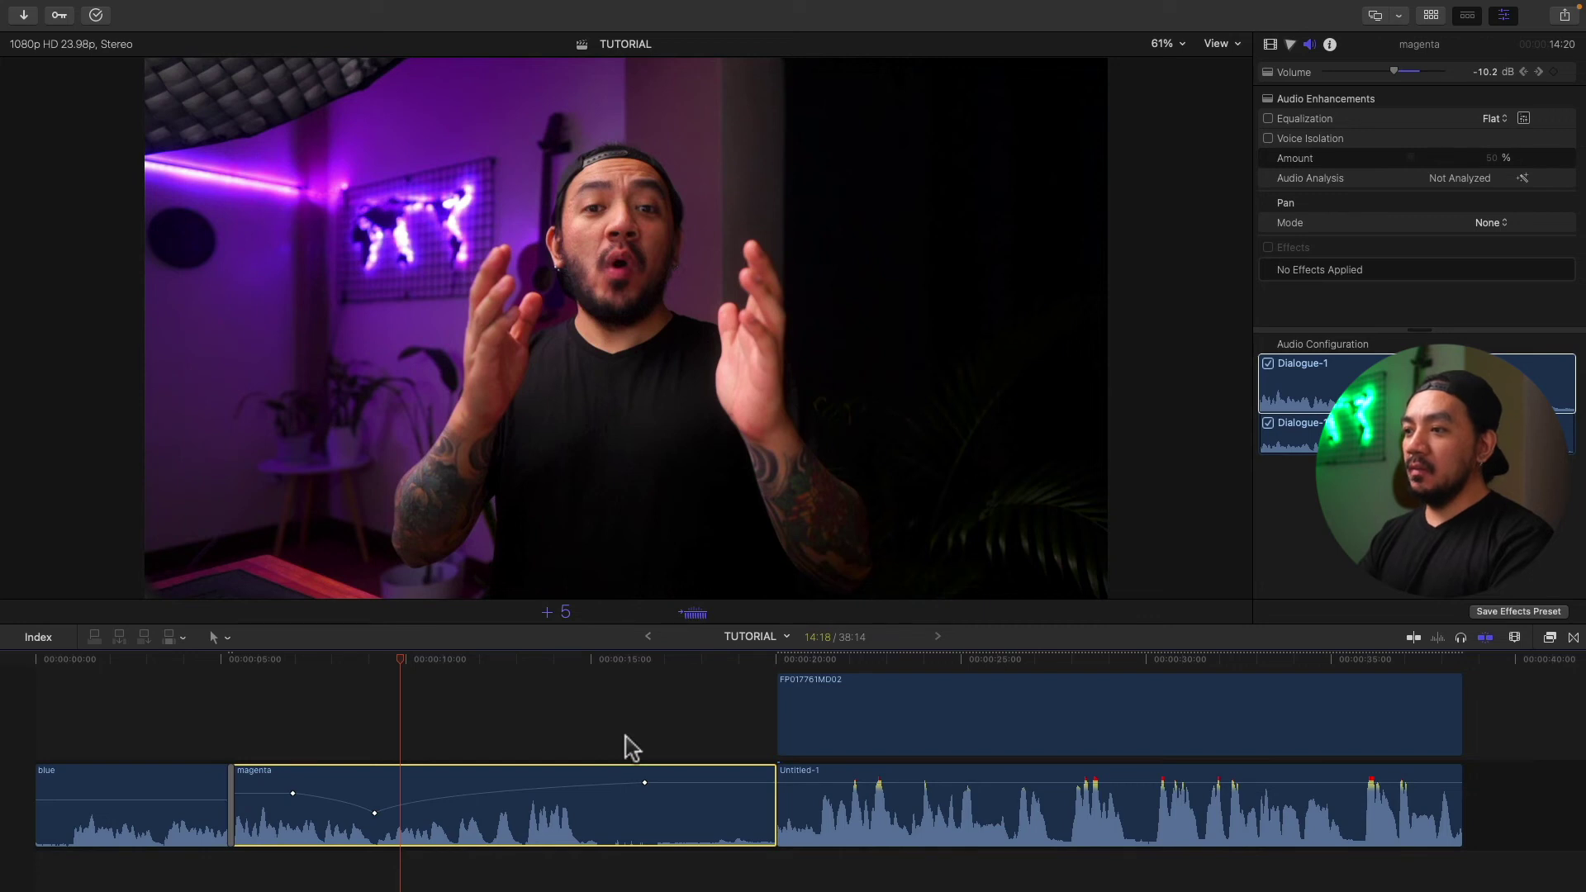
{"action": "key", "text": "Return"}
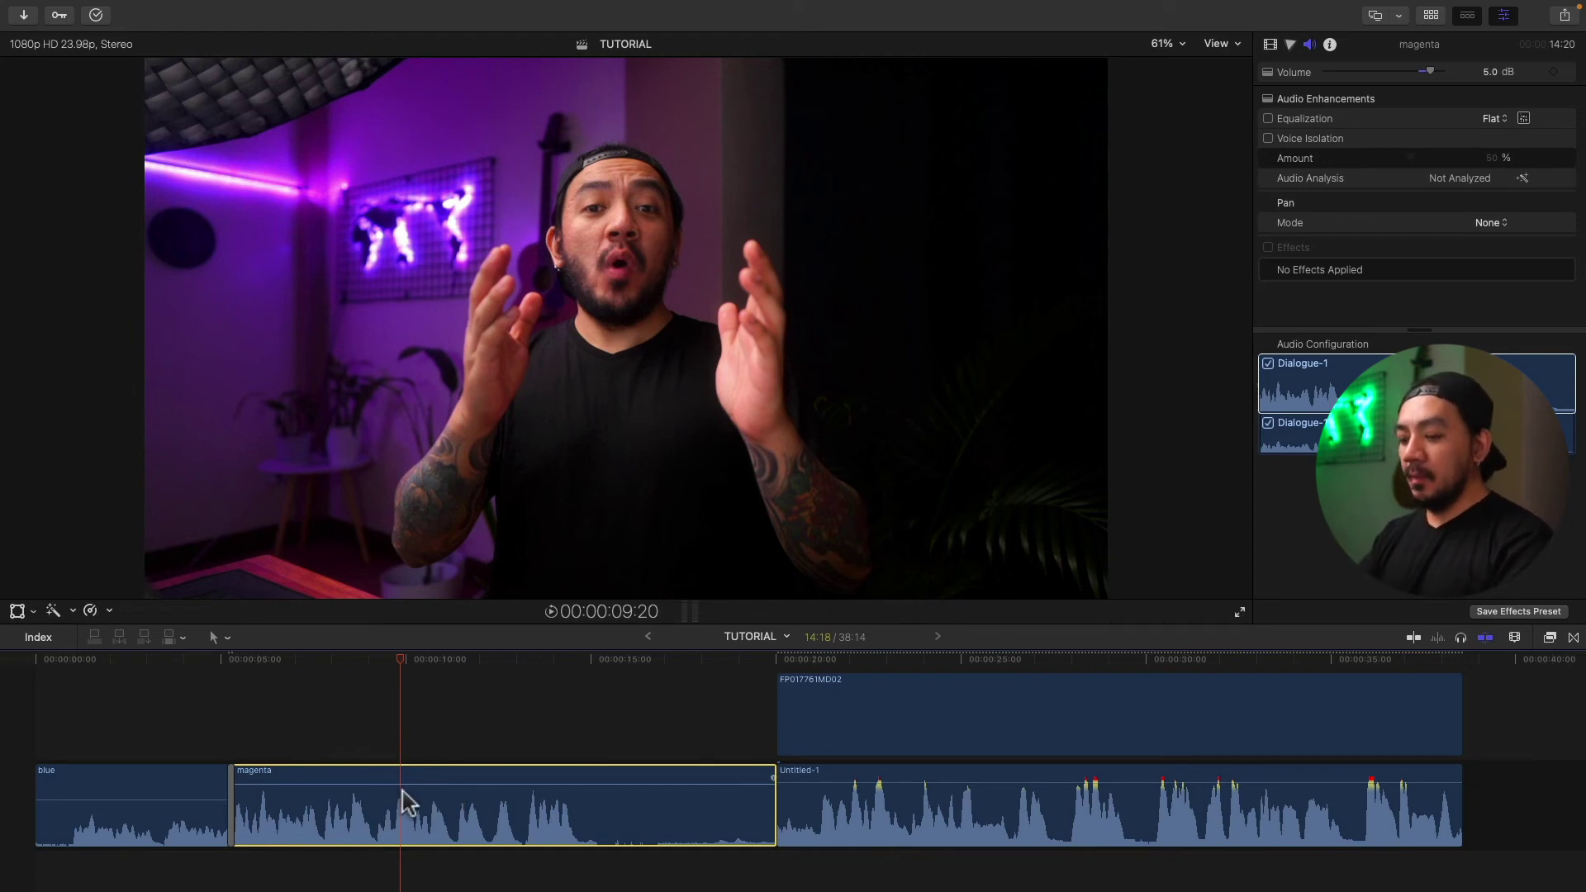
Undo the Absolute volume adjustment on the magenta clip and check the levels of its volume keyframes
{"action": "key", "text": "super+z"}
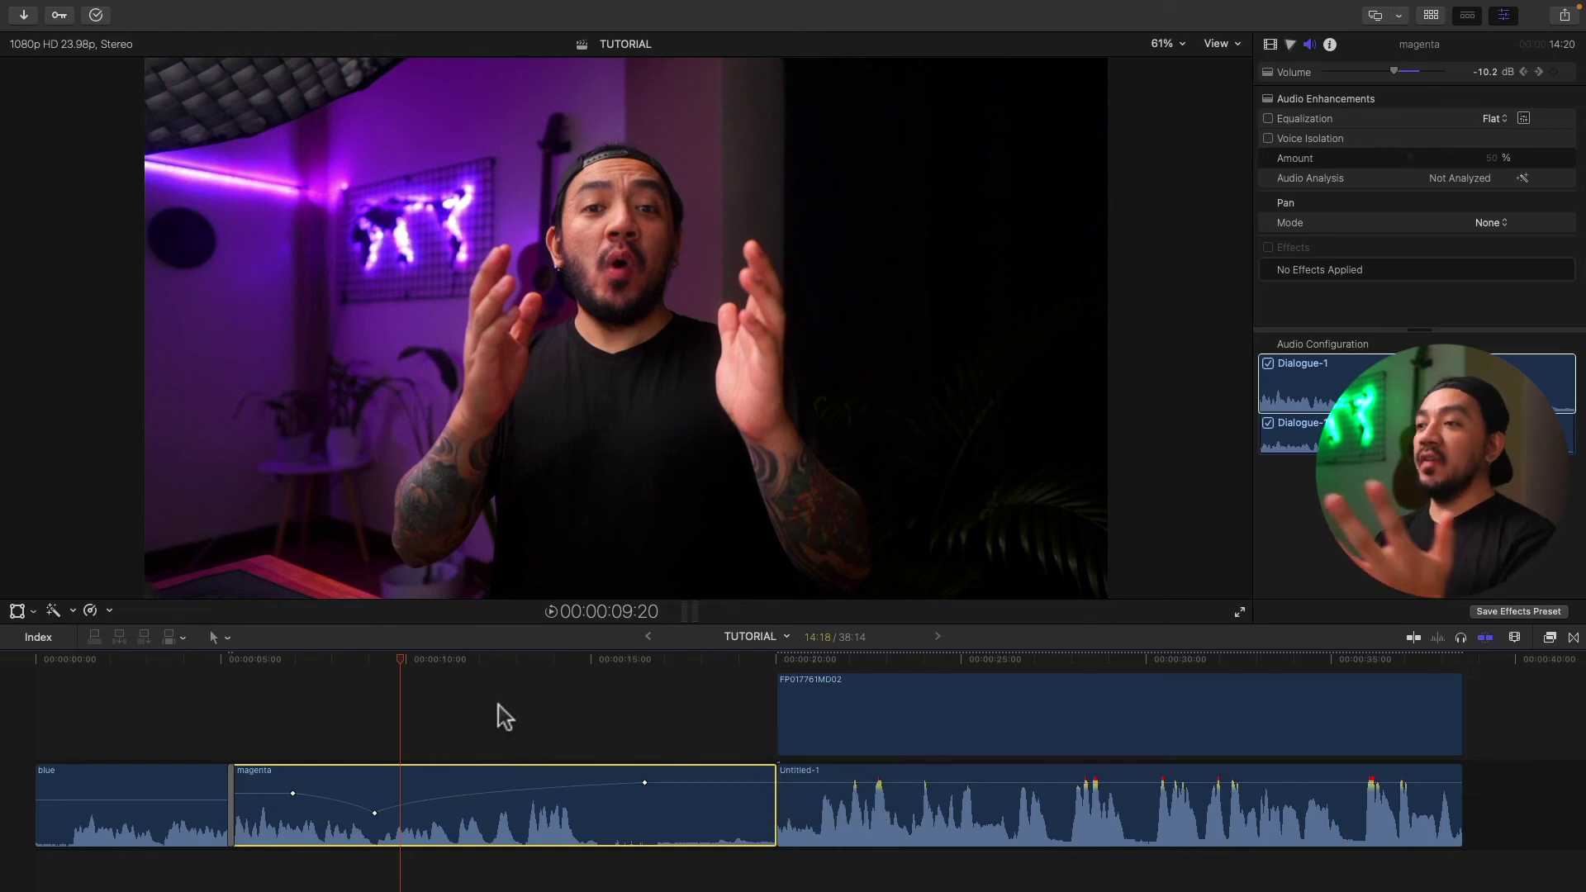
{"action": "left_click", "coordinate": [410, 781]}
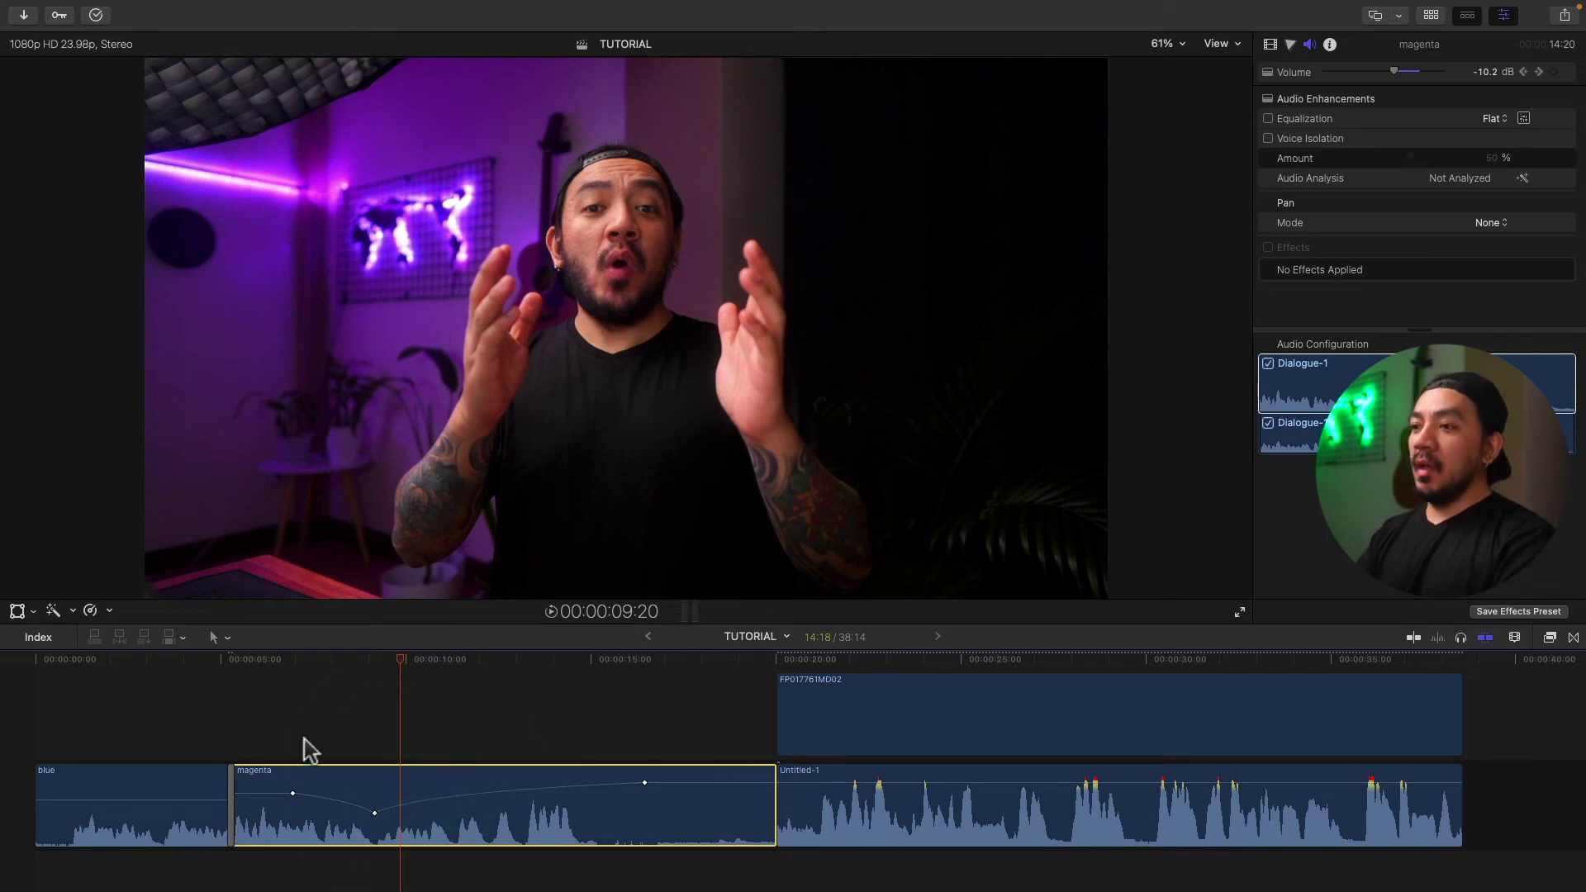
{"action": "mouse_move", "coordinate": [293, 794]}
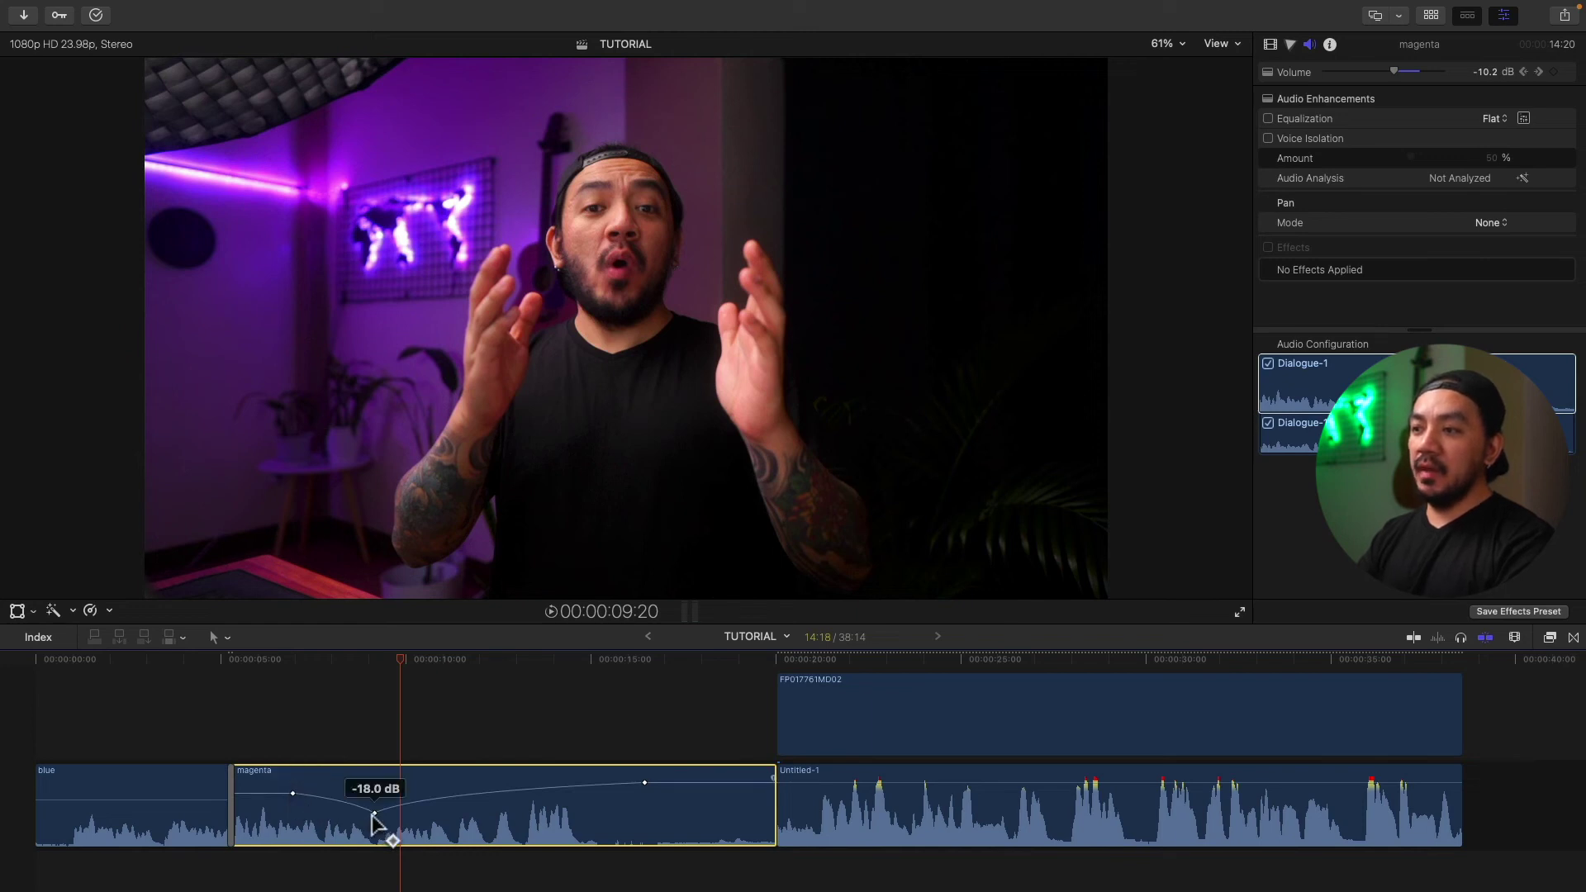
{"action": "left_click", "coordinate": [644, 783], "text": "alt"}
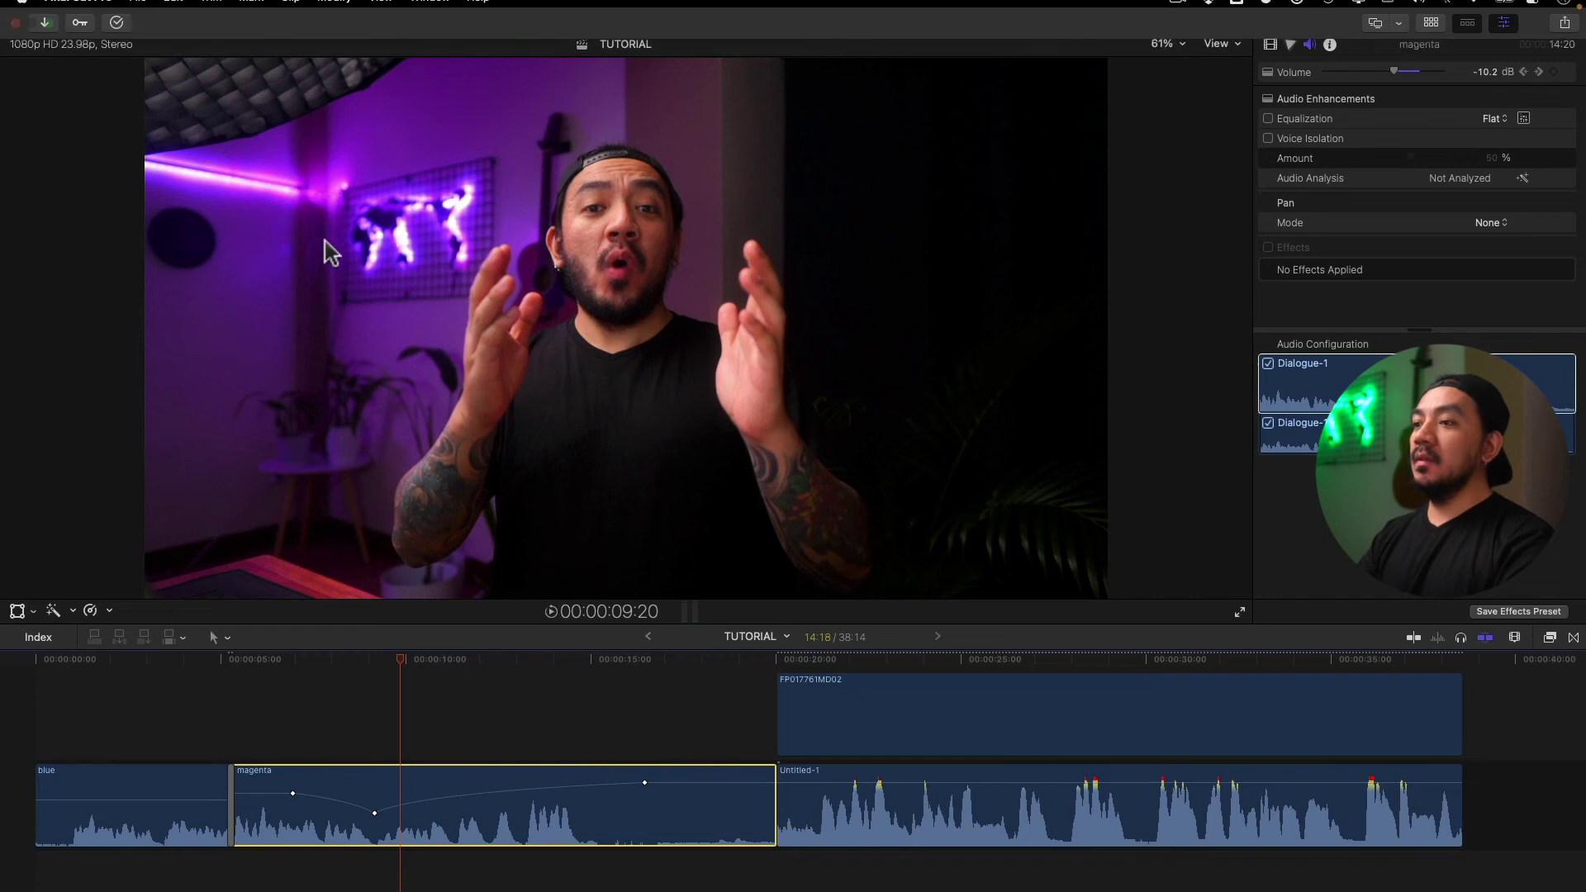
Raise all of the magenta clip's volume keyframes by 4 dB using the Relative adjustment and check their levels
{"action": "left_click", "coordinate": [398, 781]}
{"action": "left_click", "coordinate": [332, 10]}
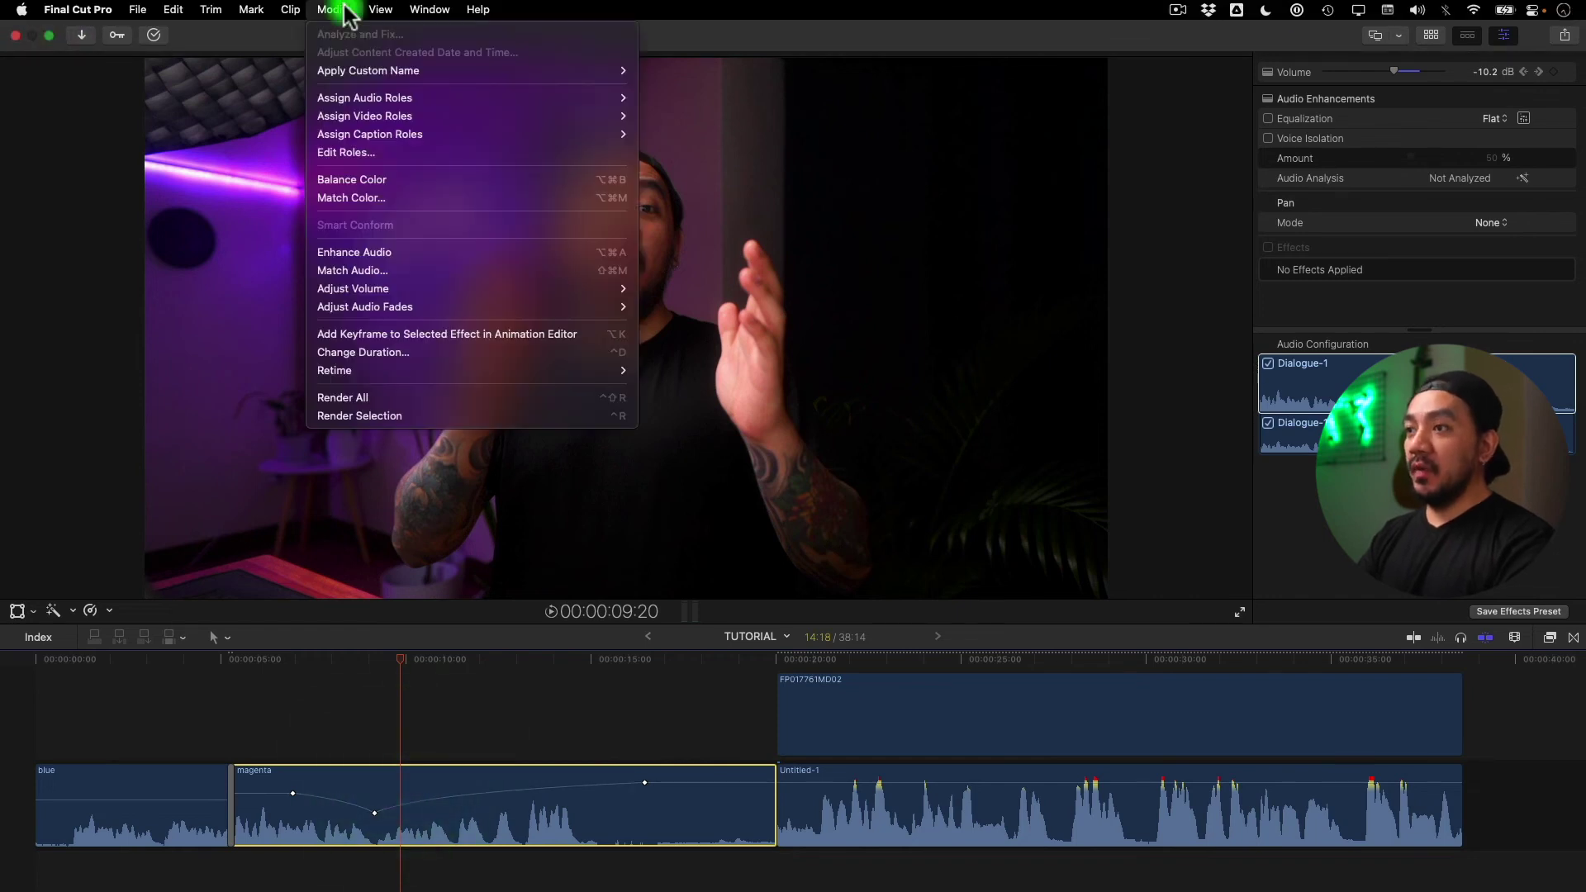
{"action": "mouse_move", "coordinate": [350, 289]}
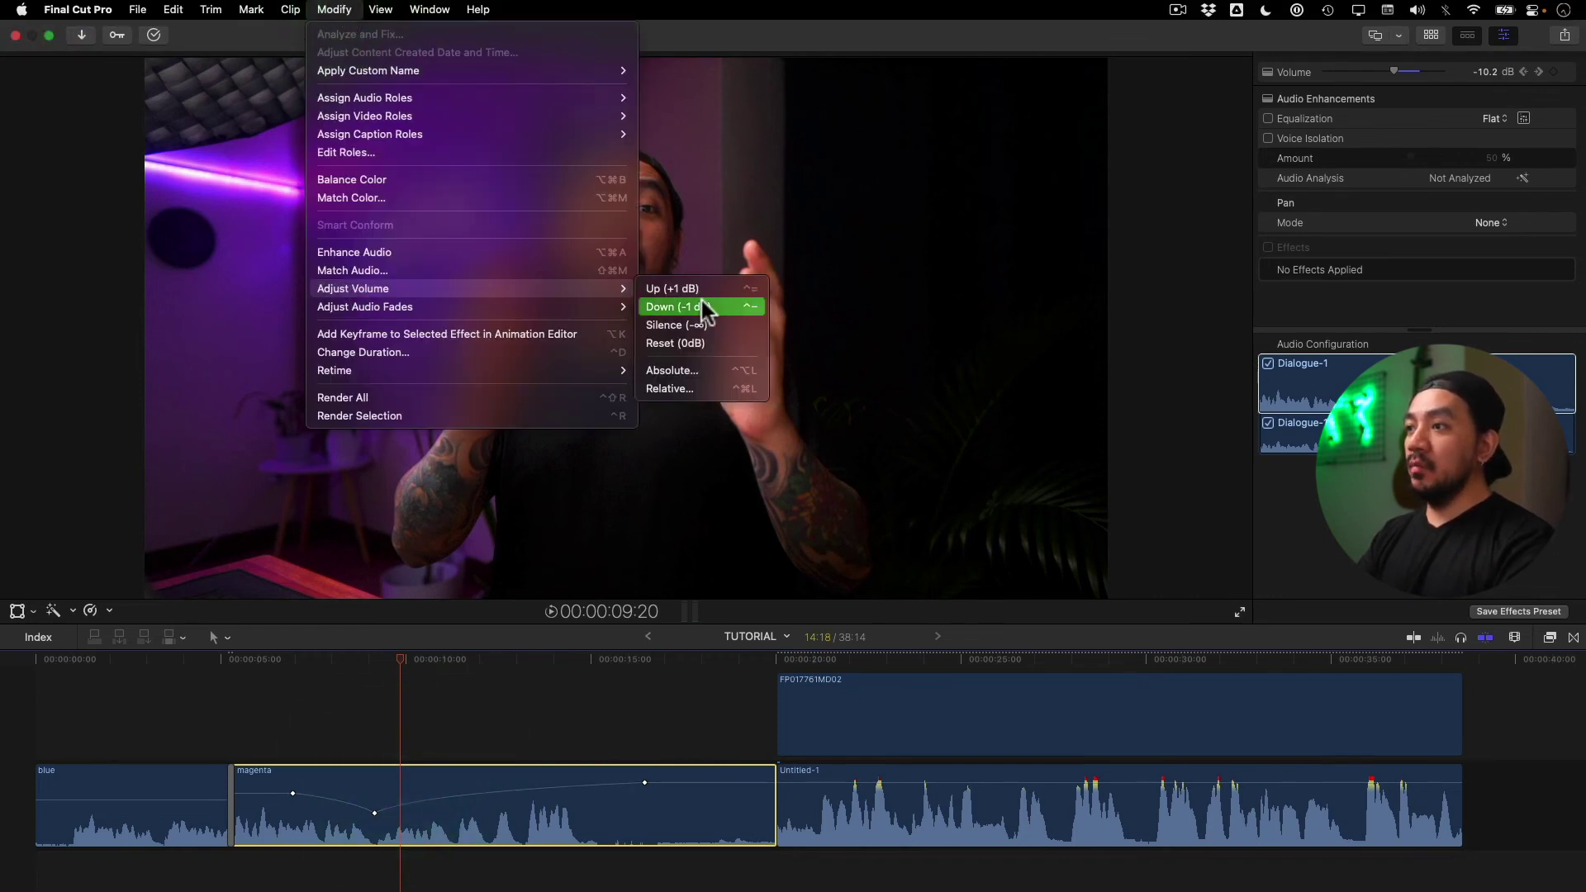
{"action": "left_click", "coordinate": [705, 389]}
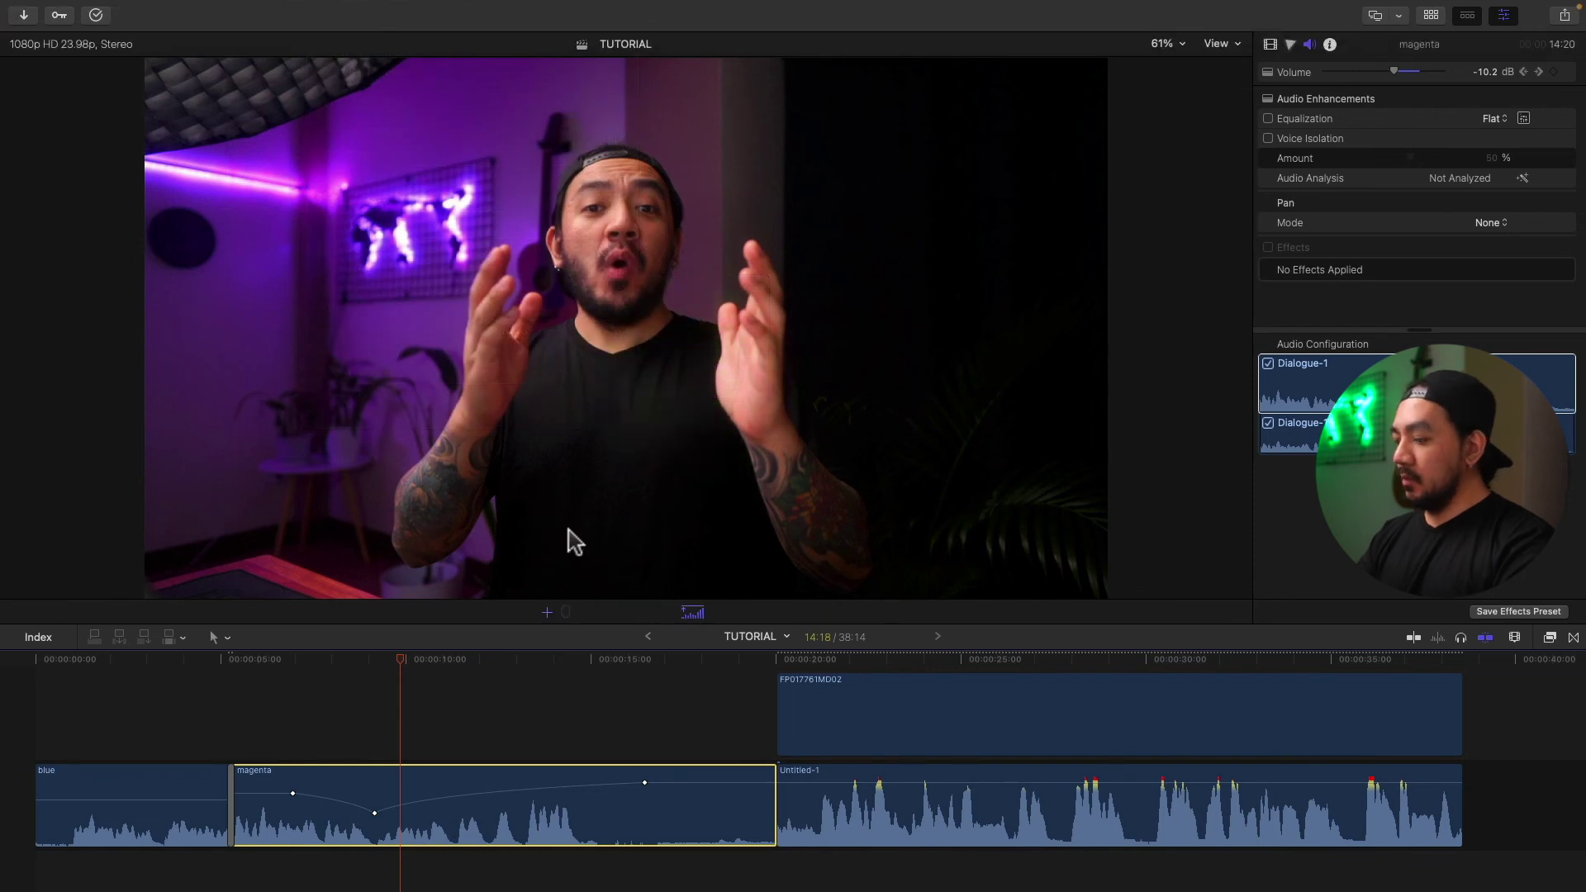
{"action": "type", "text": "4"}
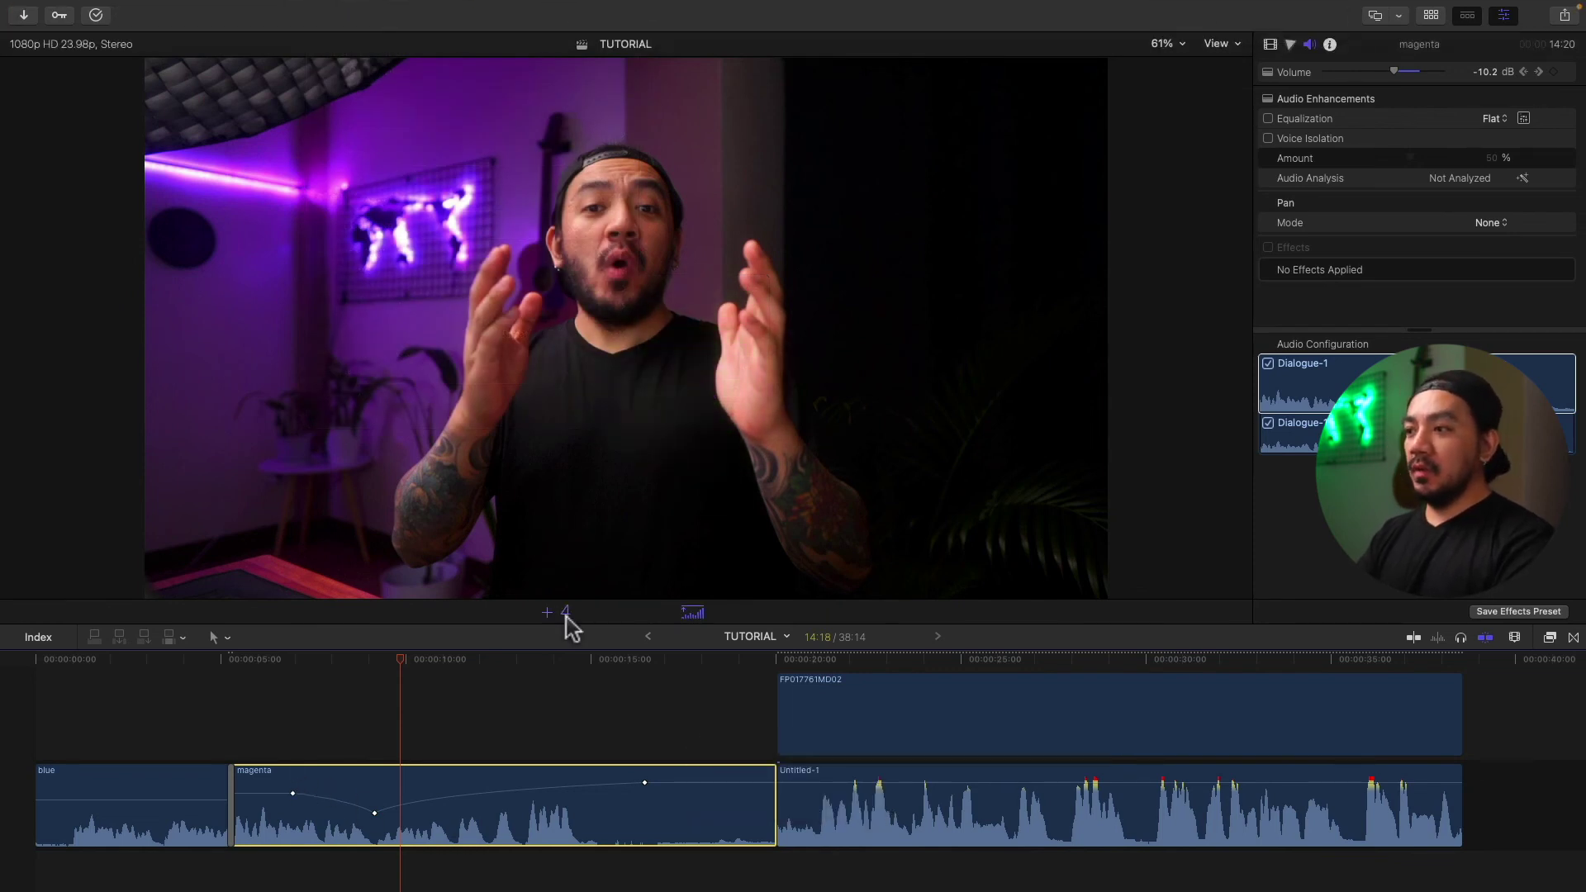
{"action": "key", "text": "Return"}
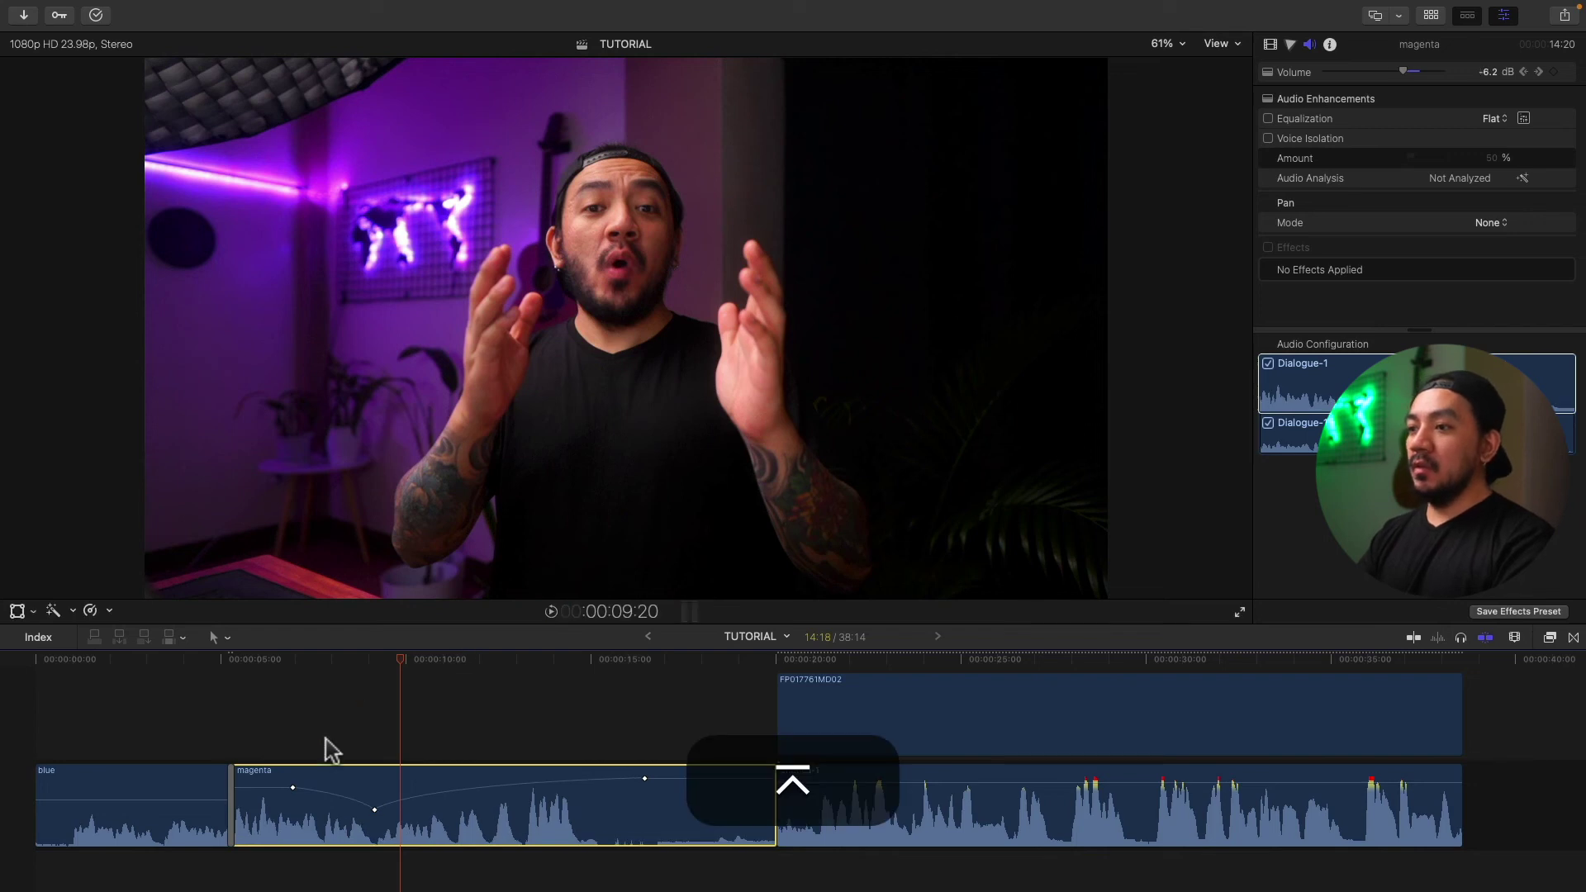
{"action": "mouse_move", "coordinate": [291, 797]}
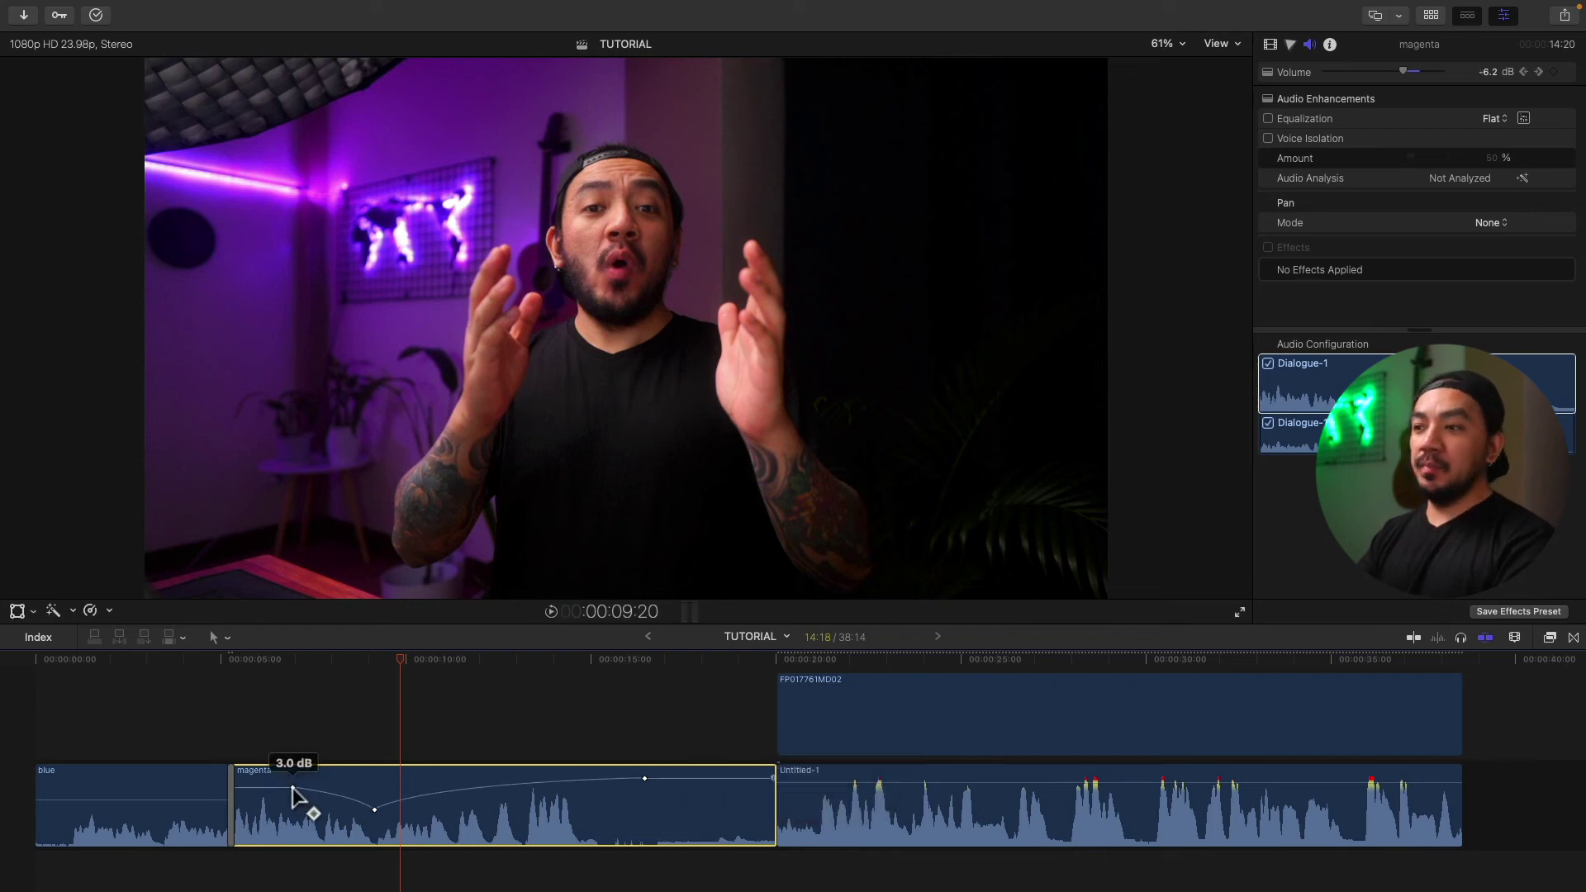
{"action": "mouse_move", "coordinate": [376, 818]}
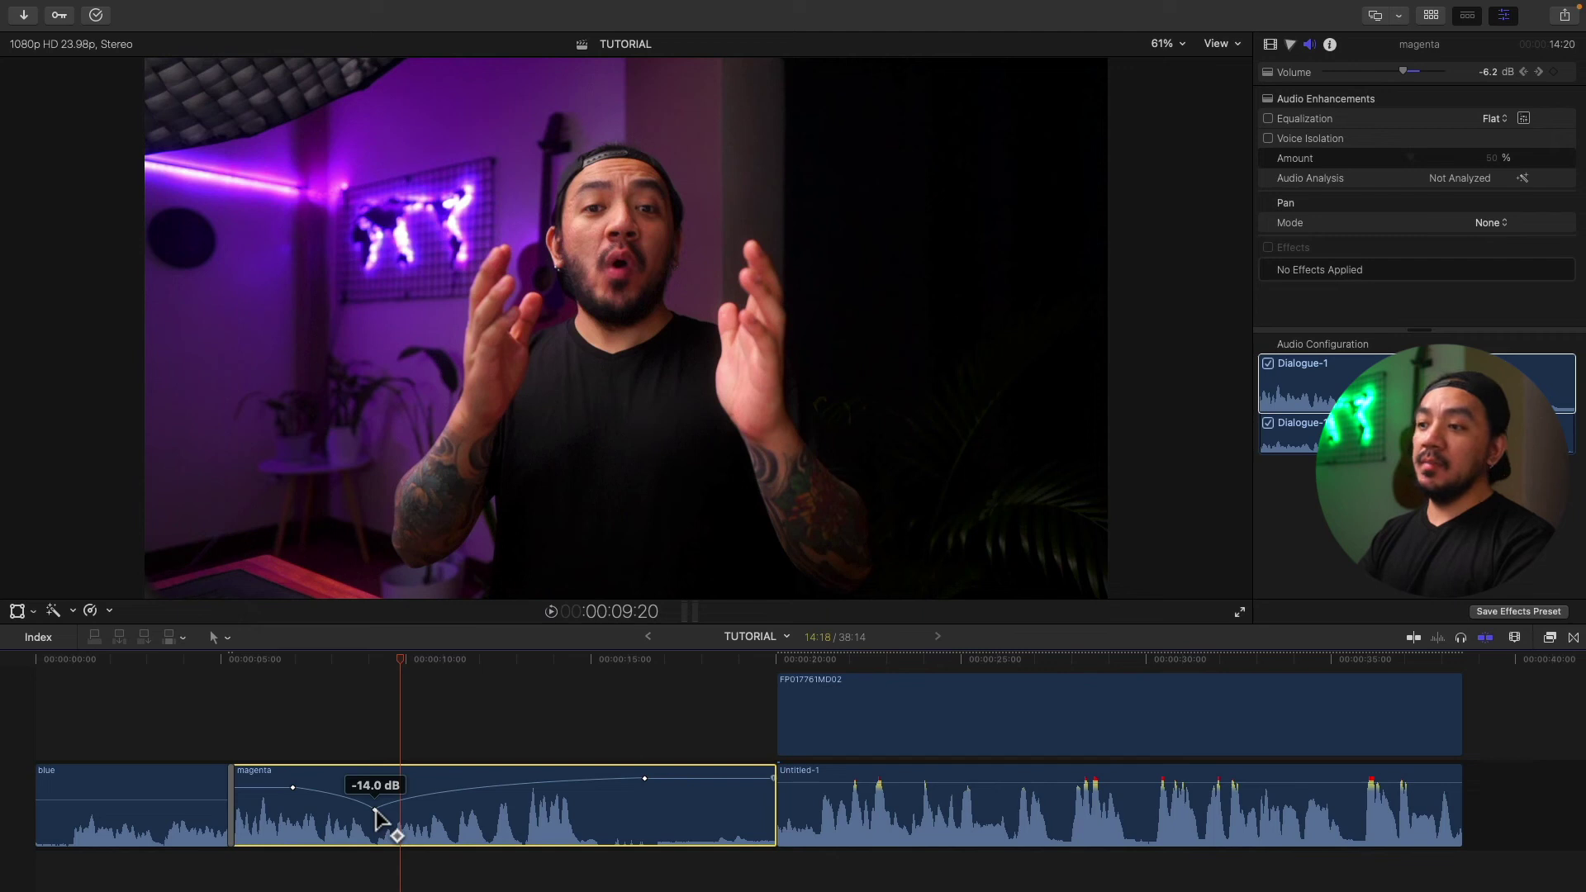
Select the blue clip and raise its volume in 1 dB increments to 10 dB
{"action": "mouse_move", "coordinate": [646, 783]}
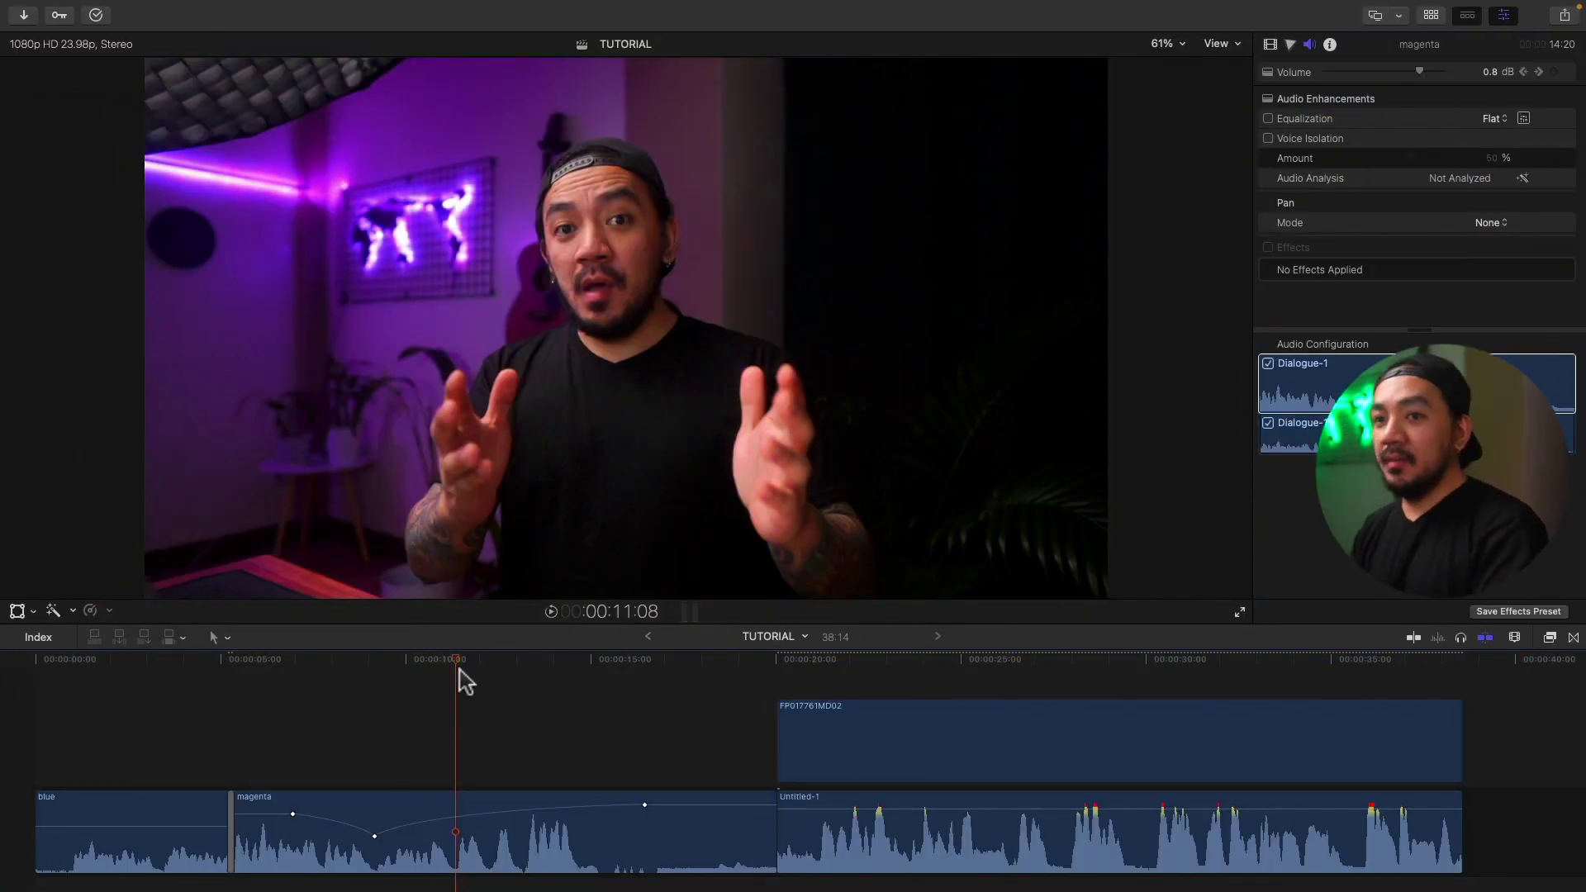
{"action": "scroll", "coordinate": [289, 686], "scroll_direction": "down", "scroll_amount": 3}
{"action": "left_click", "coordinate": [162, 756]}
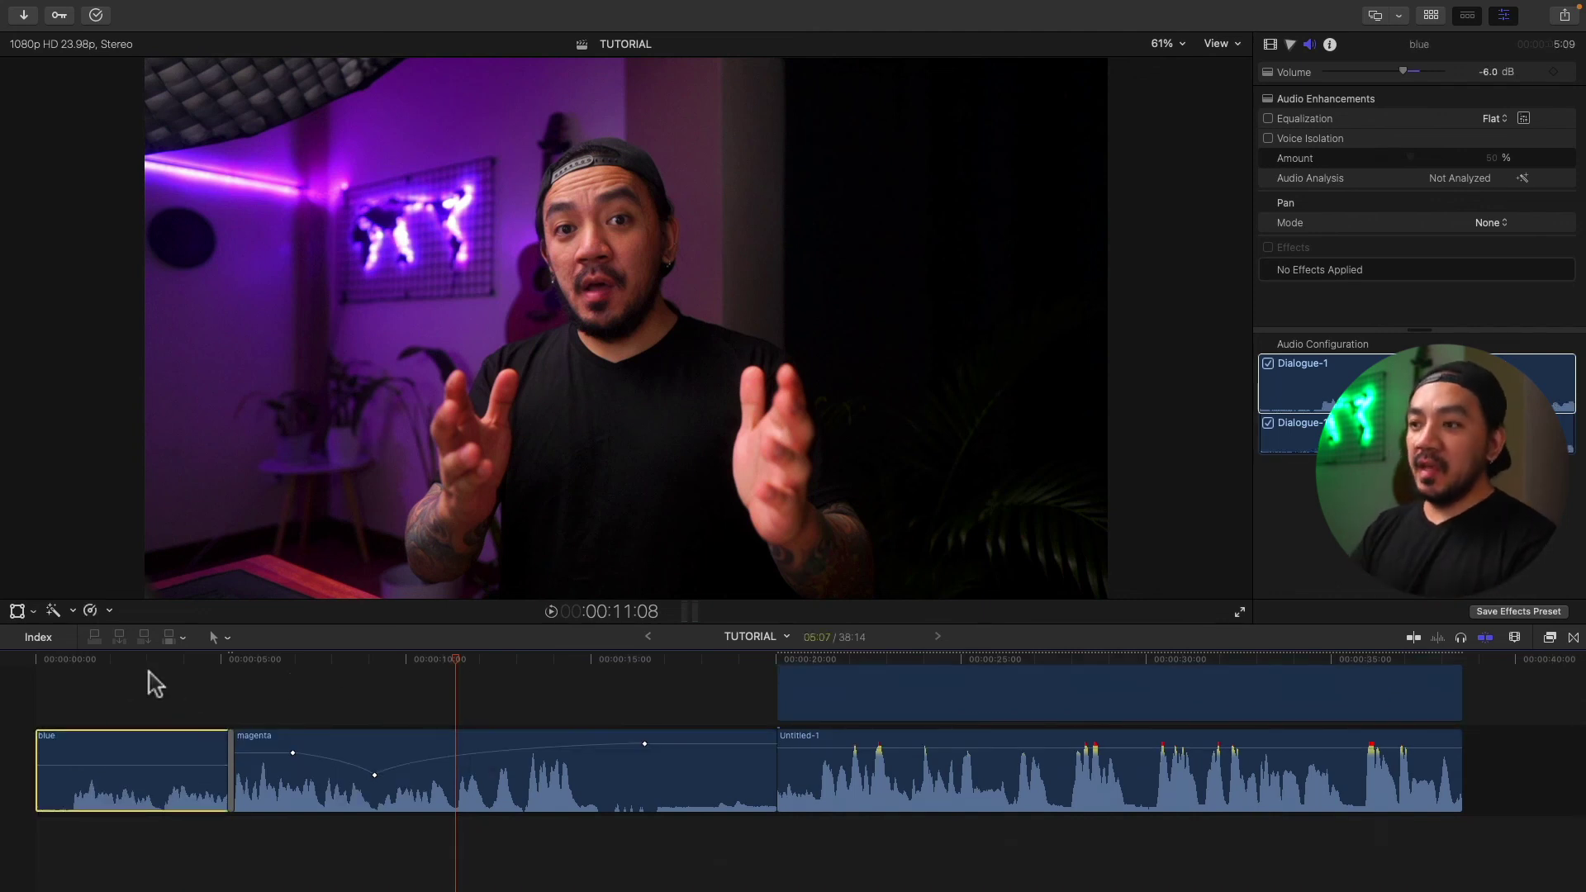
{"action": "left_click", "coordinate": [124, 660]}
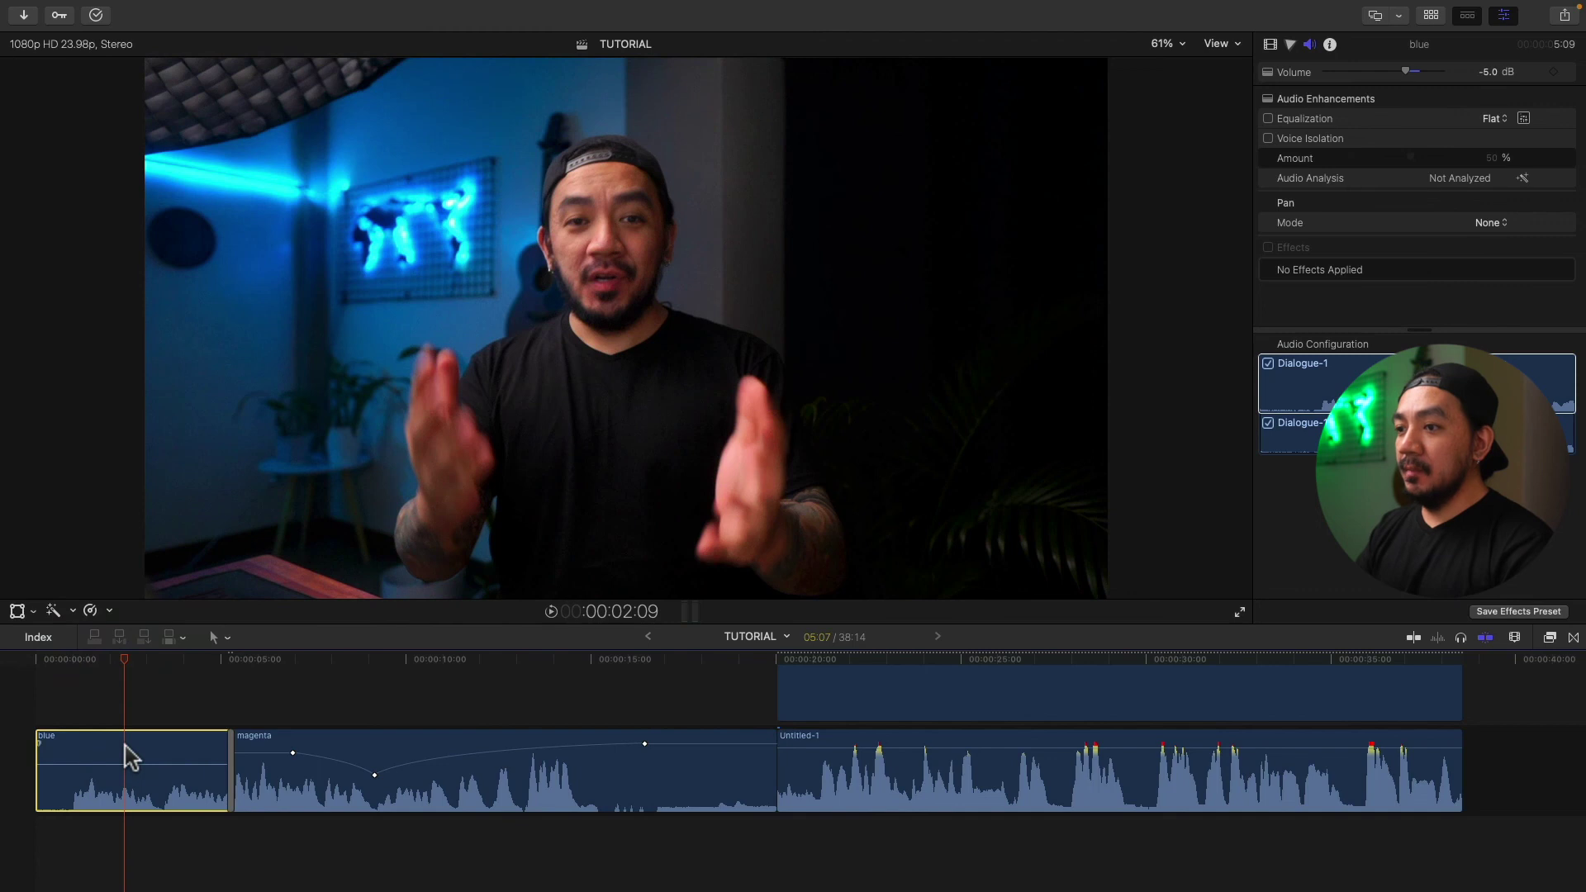
{"action": "left_click", "coordinate": [124, 748]}
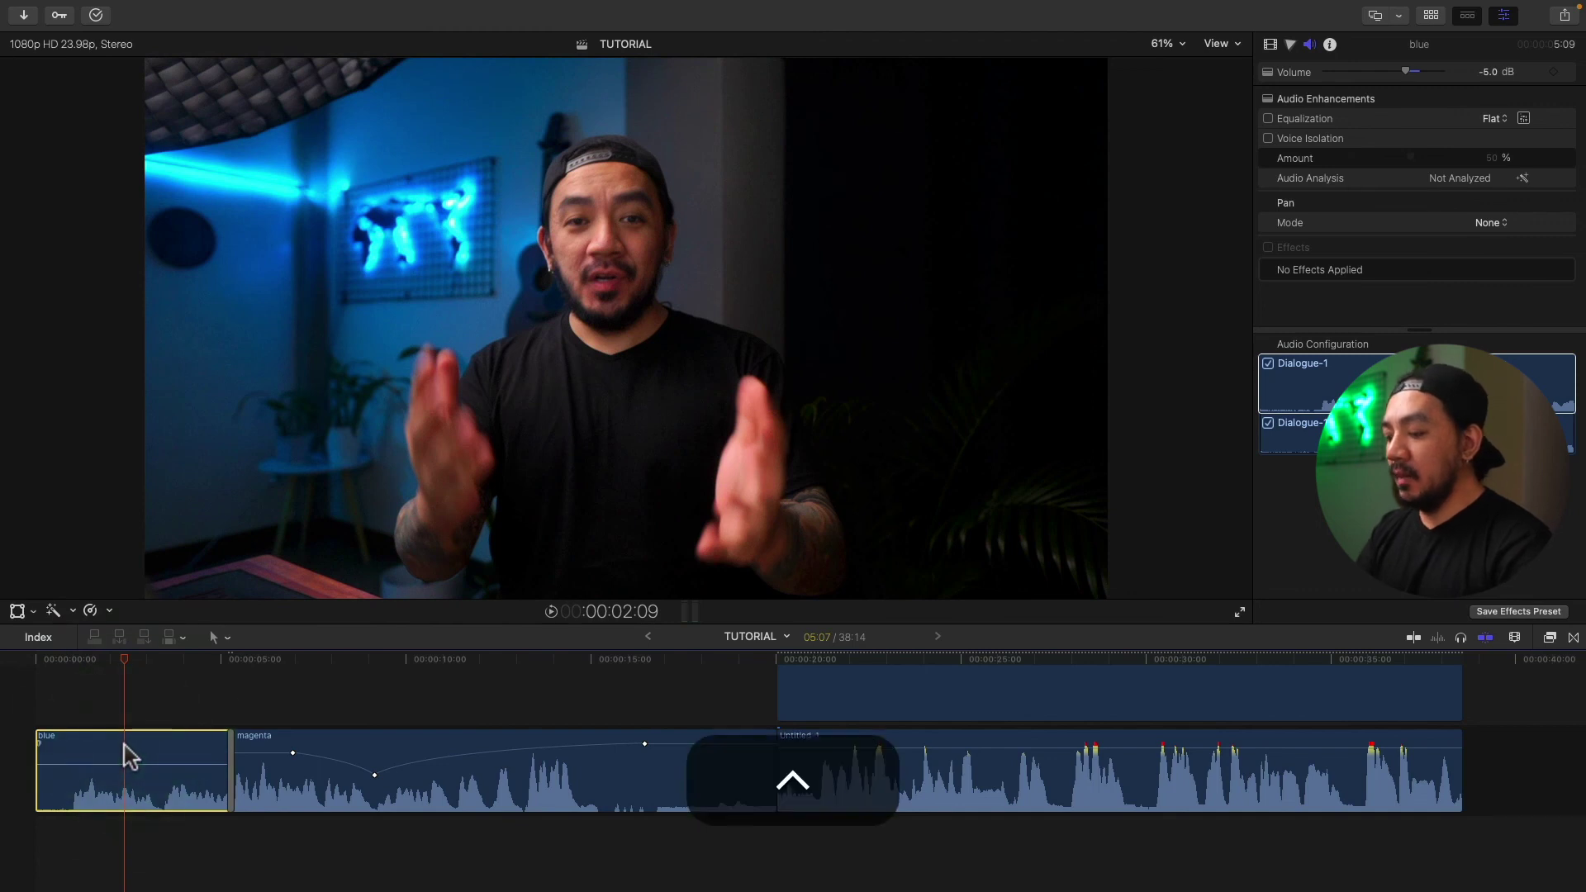
{"action": "key", "text": "ctrl+equal"}
{"action": "key", "text": "ctrl+equal"}
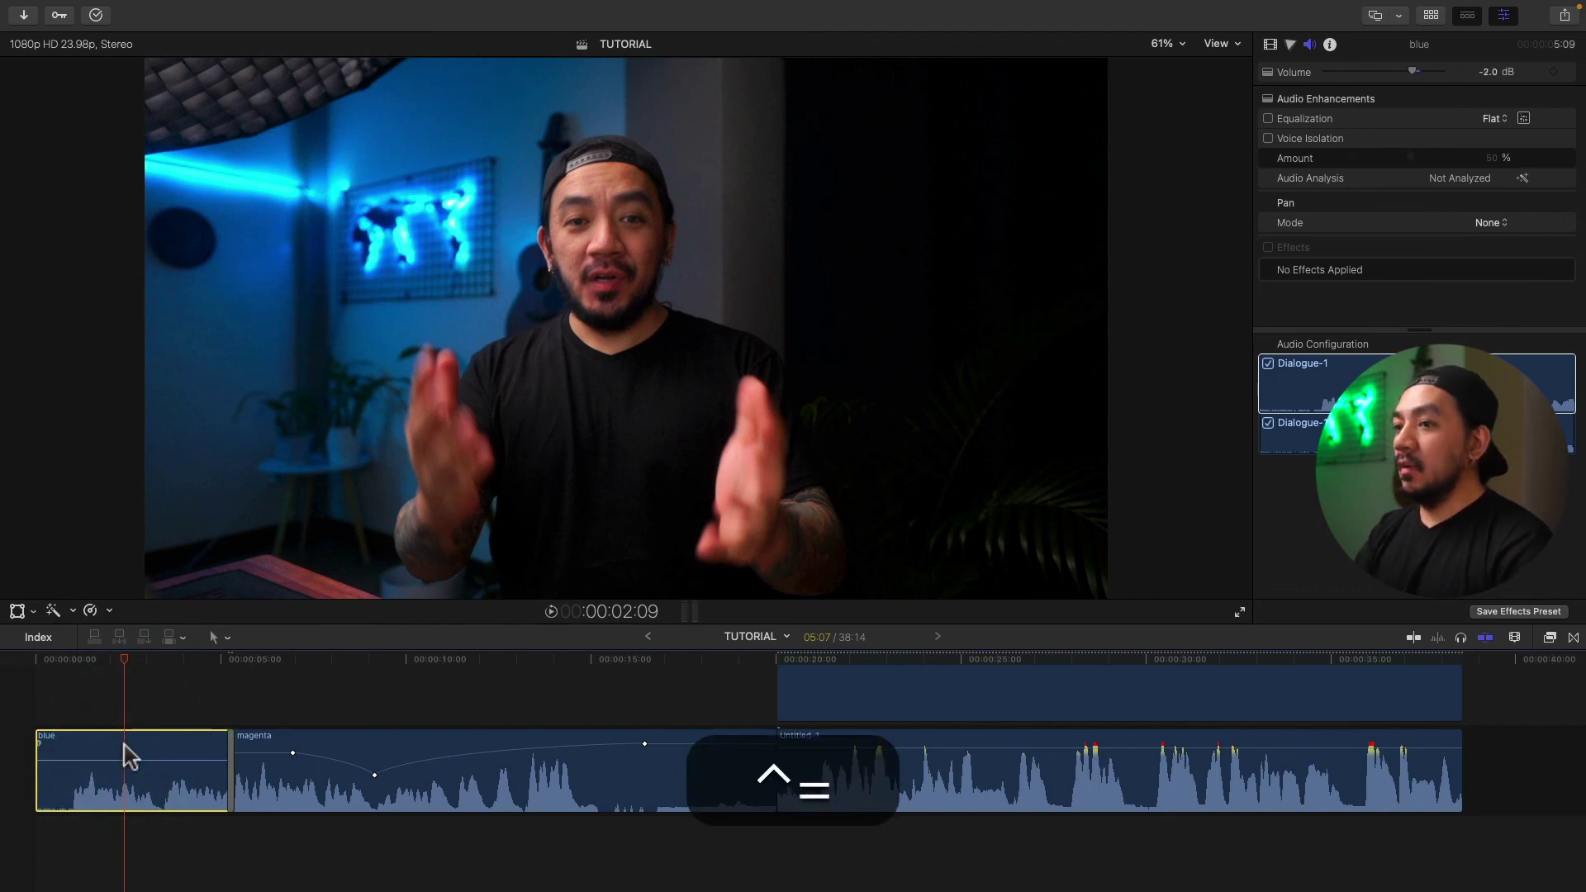
{"action": "key", "text": "ctrl+equal"}
{"action": "key", "text": "ctrl+equal"}
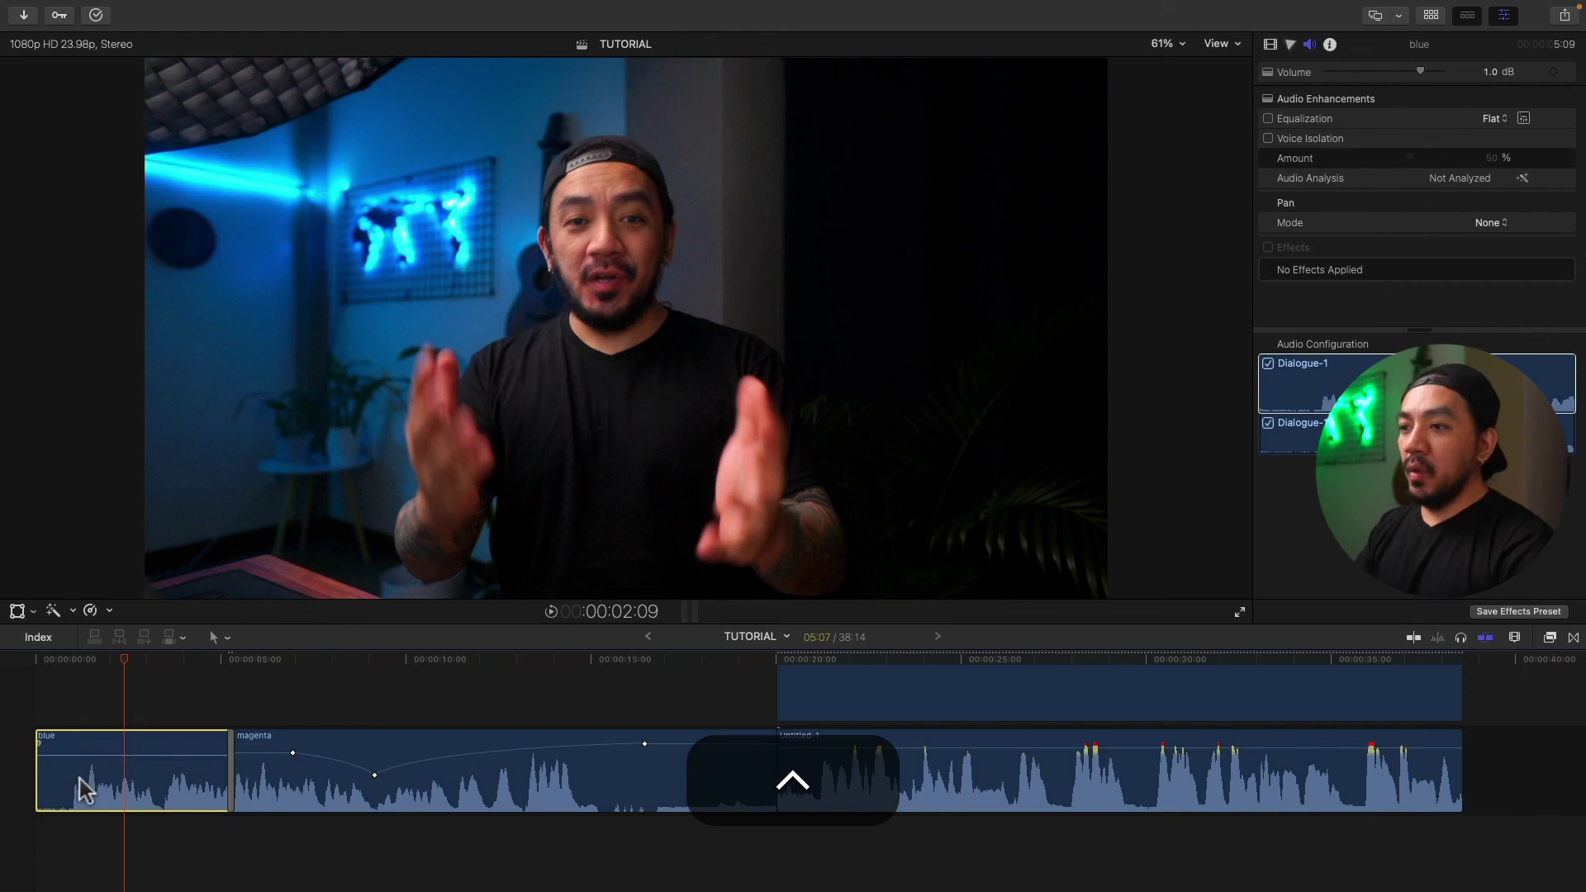
{"action": "key", "text": "ctrl+equal"}
{"action": "key", "text": "ctrl+equal"}
{"action": "key", "text": "ctrl+equal"}
{"action": "key", "text": "ctrl+equal"}
{"action": "key", "text": "ctrl+equal"}
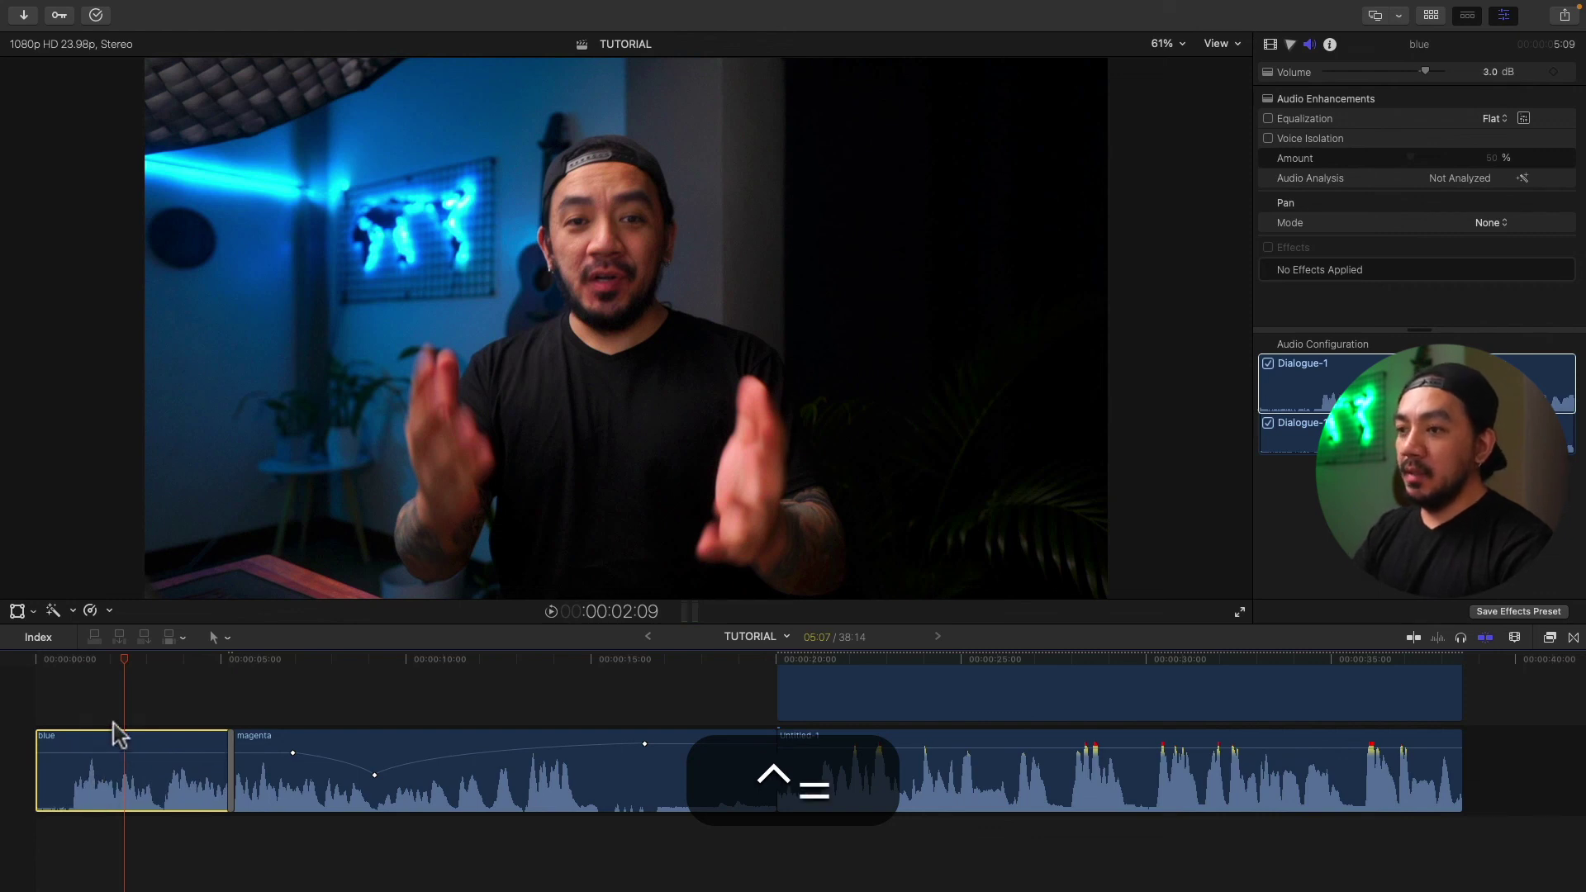
{"action": "key", "text": "ctrl+equal"}
{"action": "key", "text": "ctrl+equal"}
{"action": "key", "text": "ctrl+equal"}
{"action": "key", "text": "ctrl+equal"}
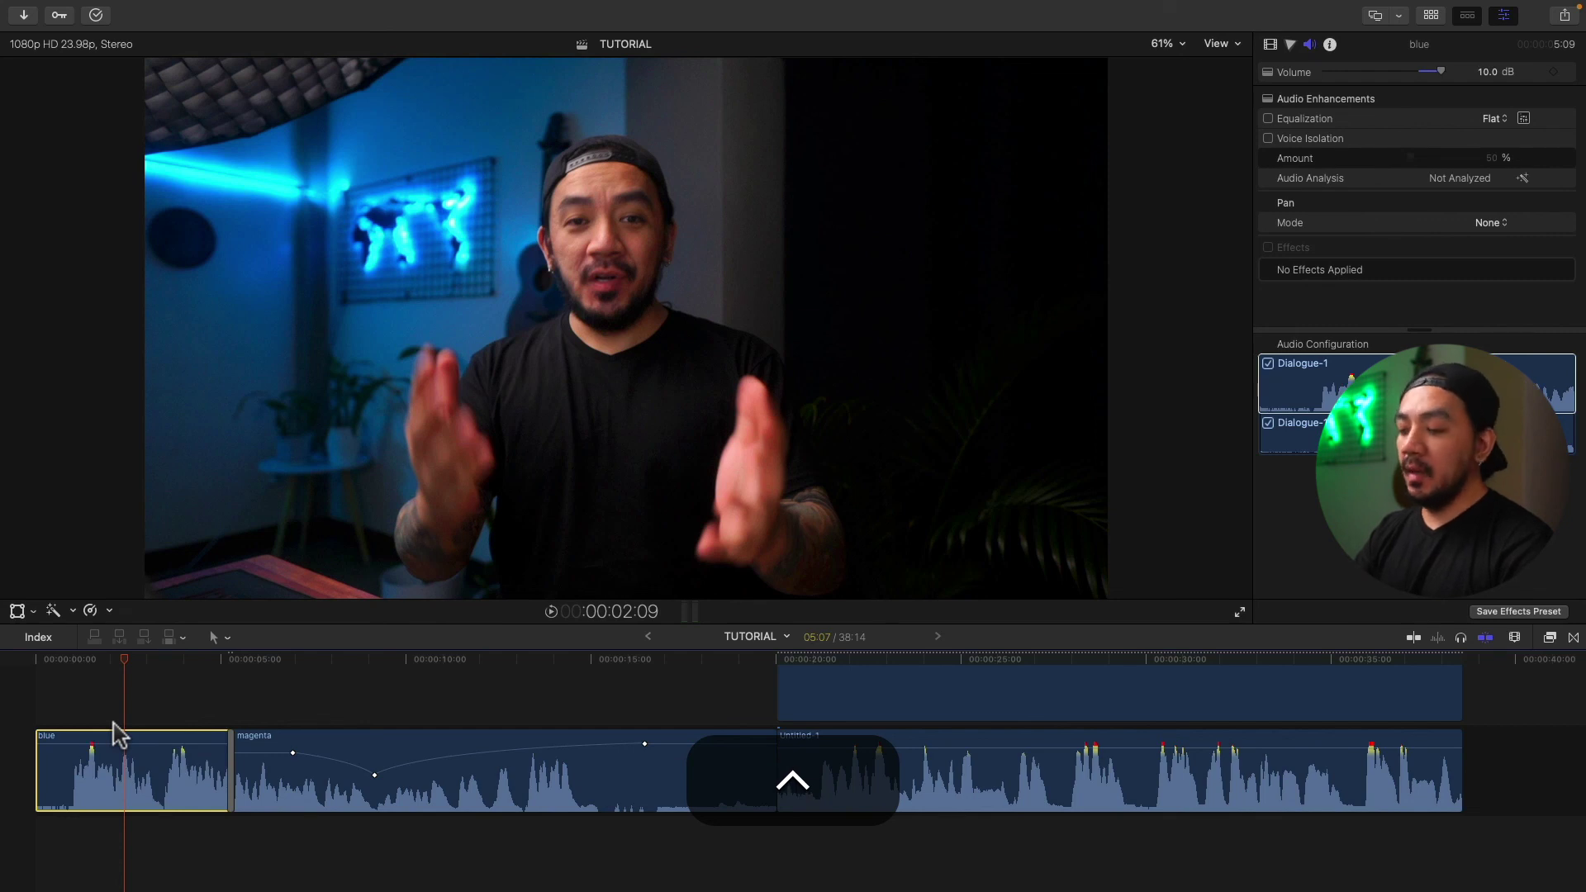
Lower the blue clip's volume in 1 dB increments to 1 dB
{"action": "key", "text": "ctrl+minus"}
{"action": "key", "text": "ctrl+minus"}
{"action": "key", "text": "ctrl+minus"}
{"action": "key", "text": "ctrl+minus"}
{"action": "key", "text": "ctrl+minus"}
{"action": "key", "text": "ctrl+minus"}
{"action": "key", "text": "ctrl+minus"}
{"action": "key", "text": "ctrl+minus"}
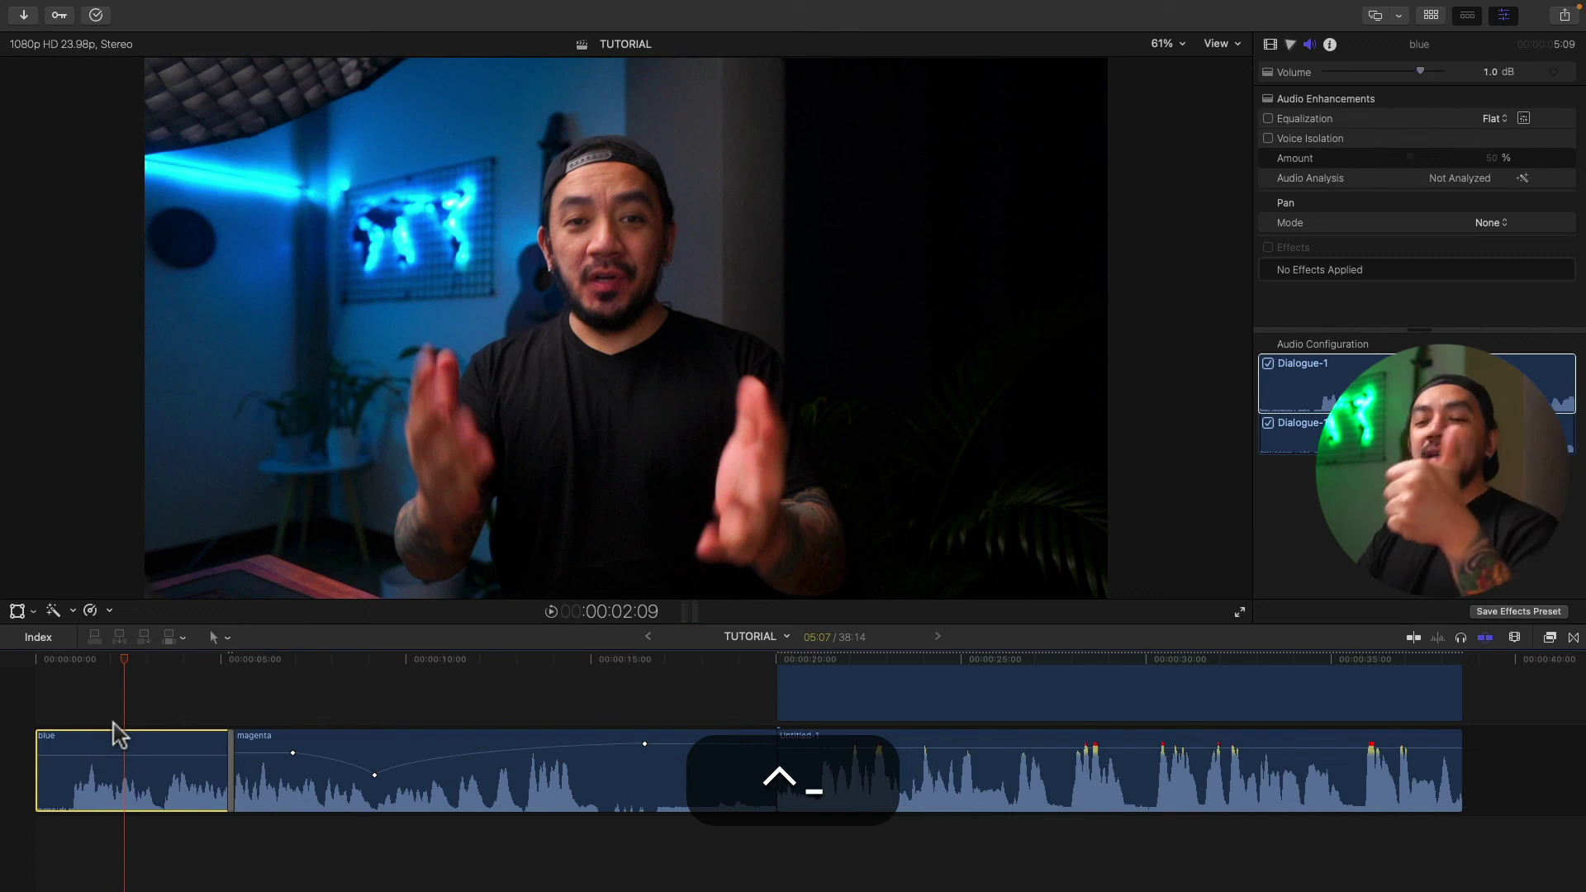
Set the Untitled-1 clip's volume to -1 dB using the Absolute volume adjustment
{"action": "scroll", "coordinate": [158, 692], "scroll_direction": "up", "scroll_amount": 2}
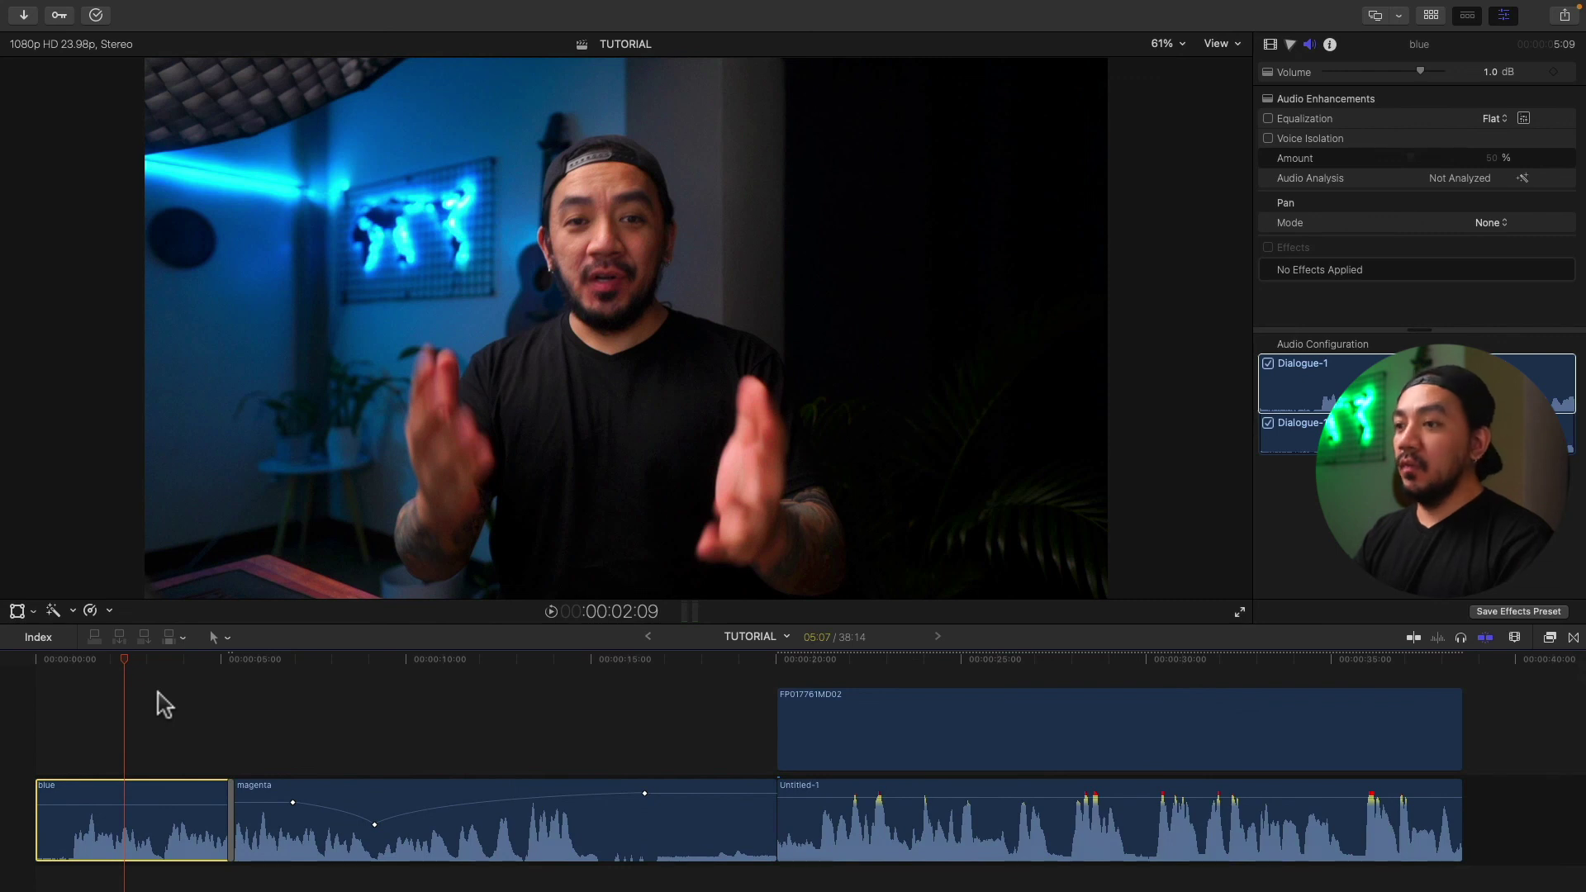
{"action": "left_click", "coordinate": [857, 670]}
{"action": "left_click", "coordinate": [938, 839]}
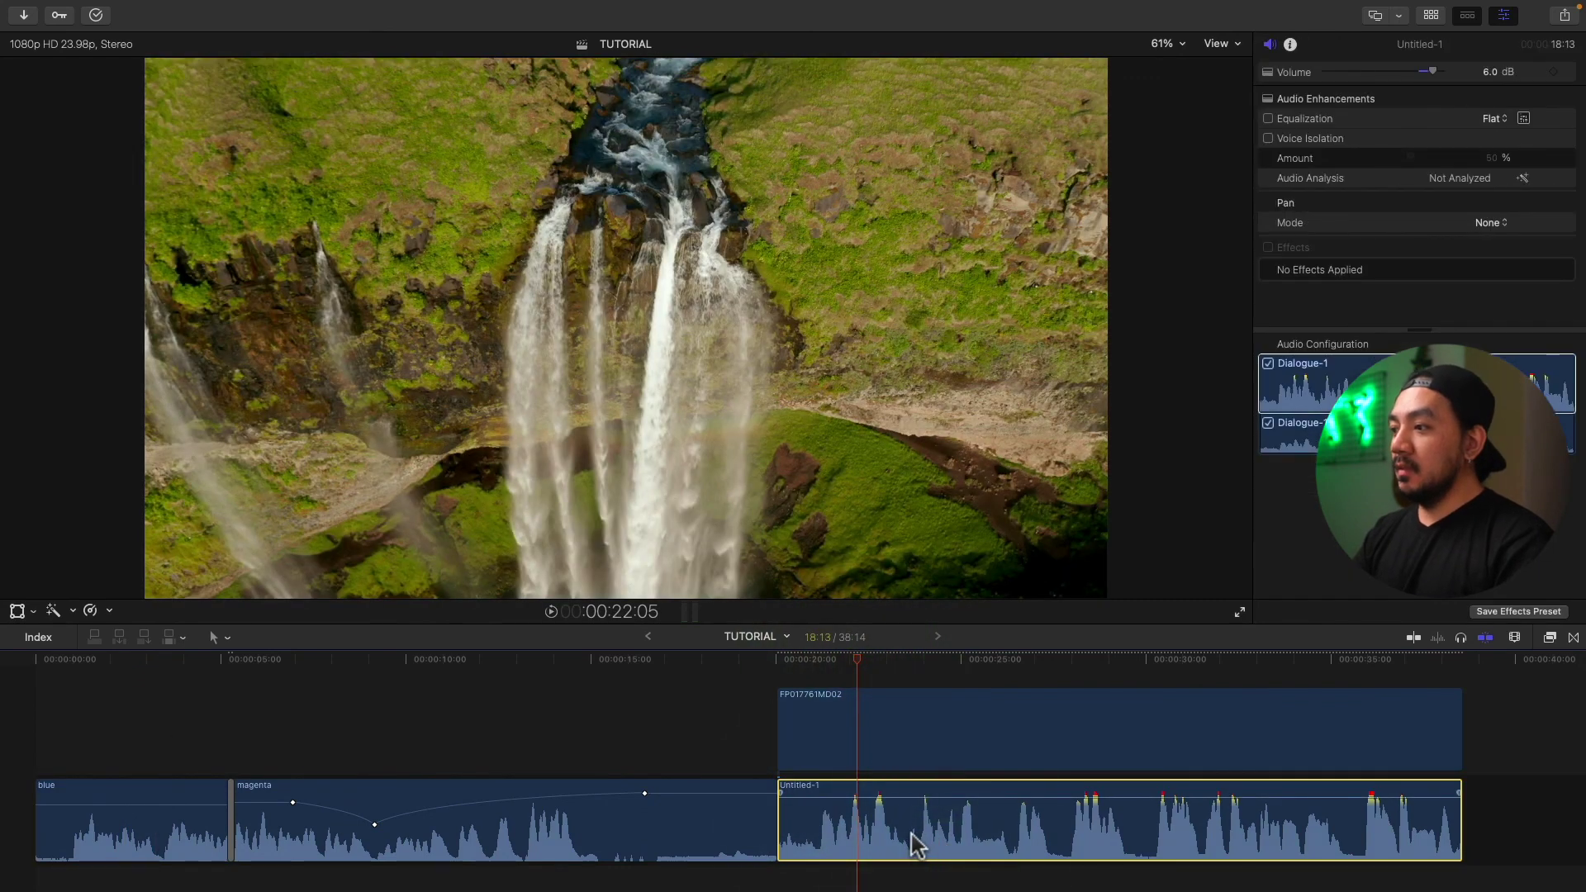
{"action": "left_click", "coordinate": [915, 843]}
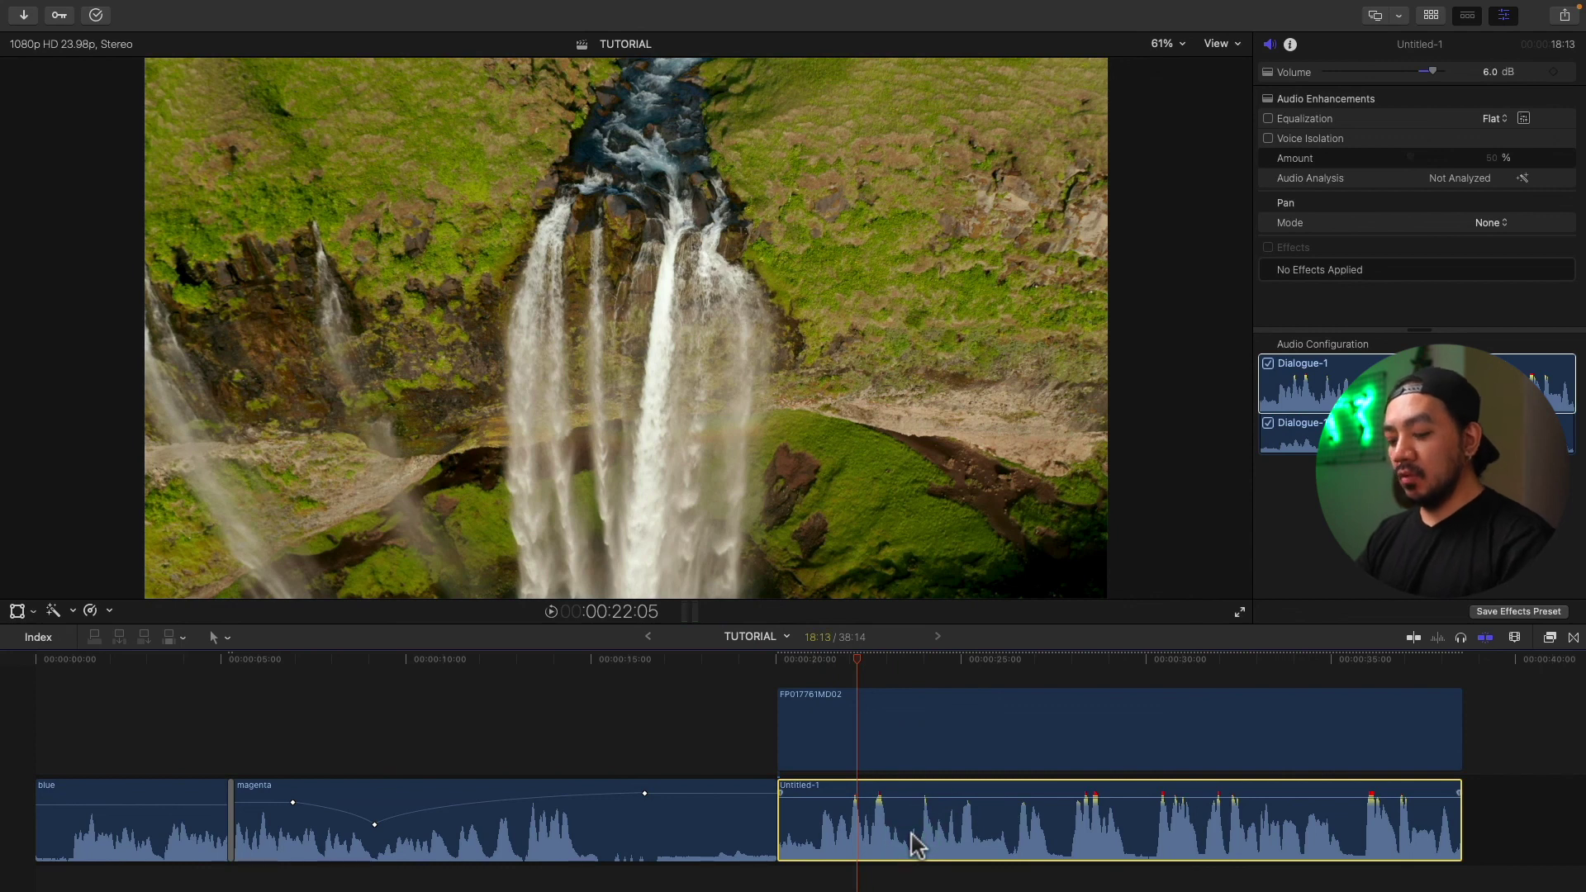
{"action": "key", "text": "ctrl+alt+l"}
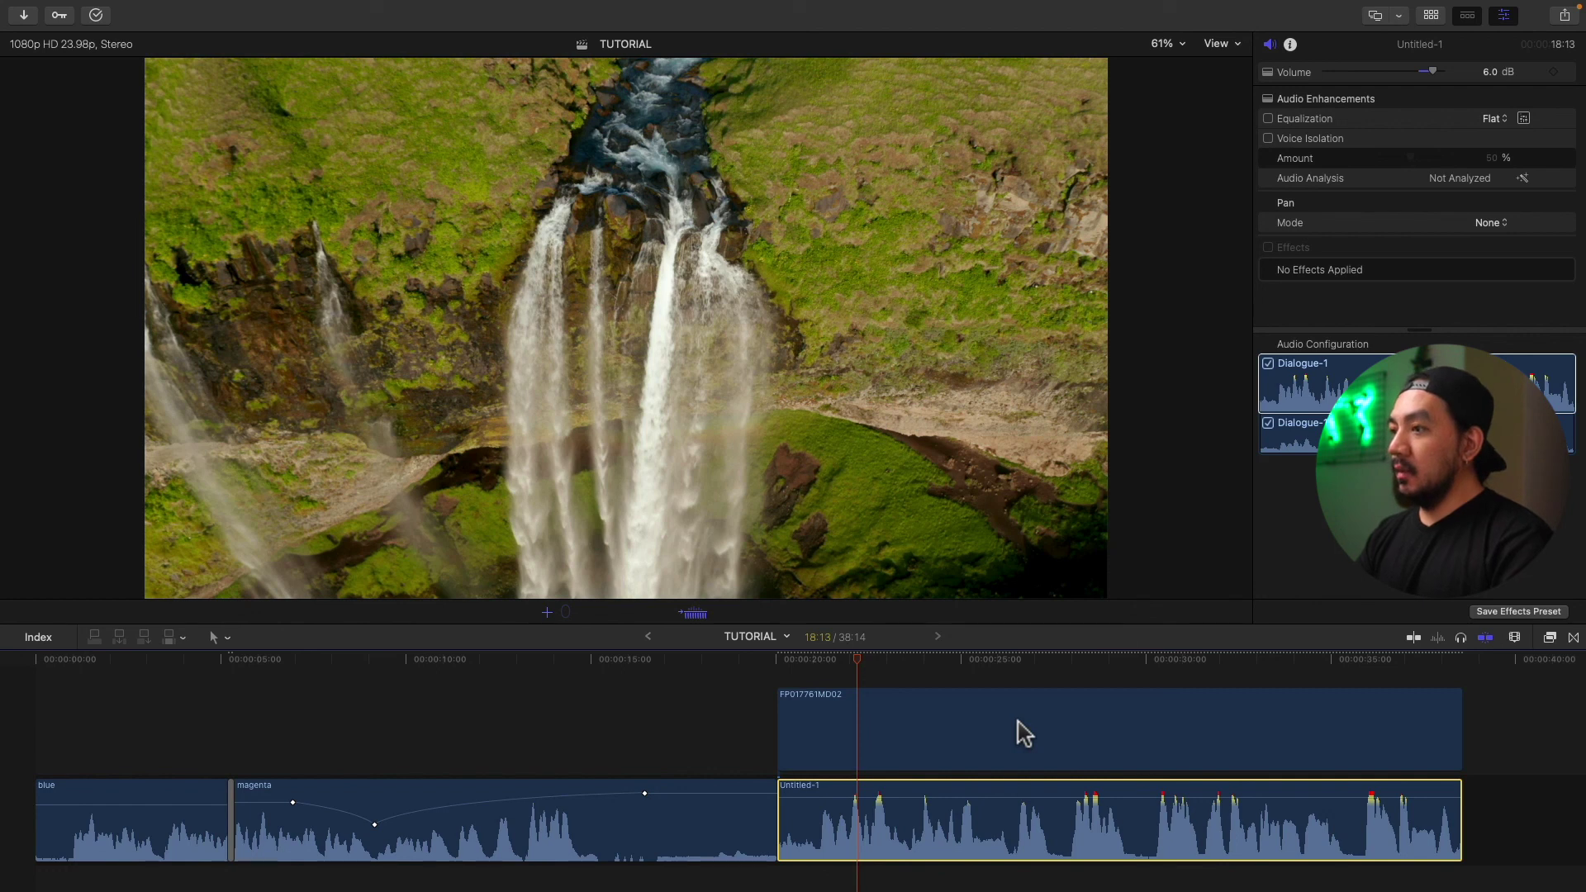
{"action": "type", "text": "1"}
{"action": "key", "text": "Return"}
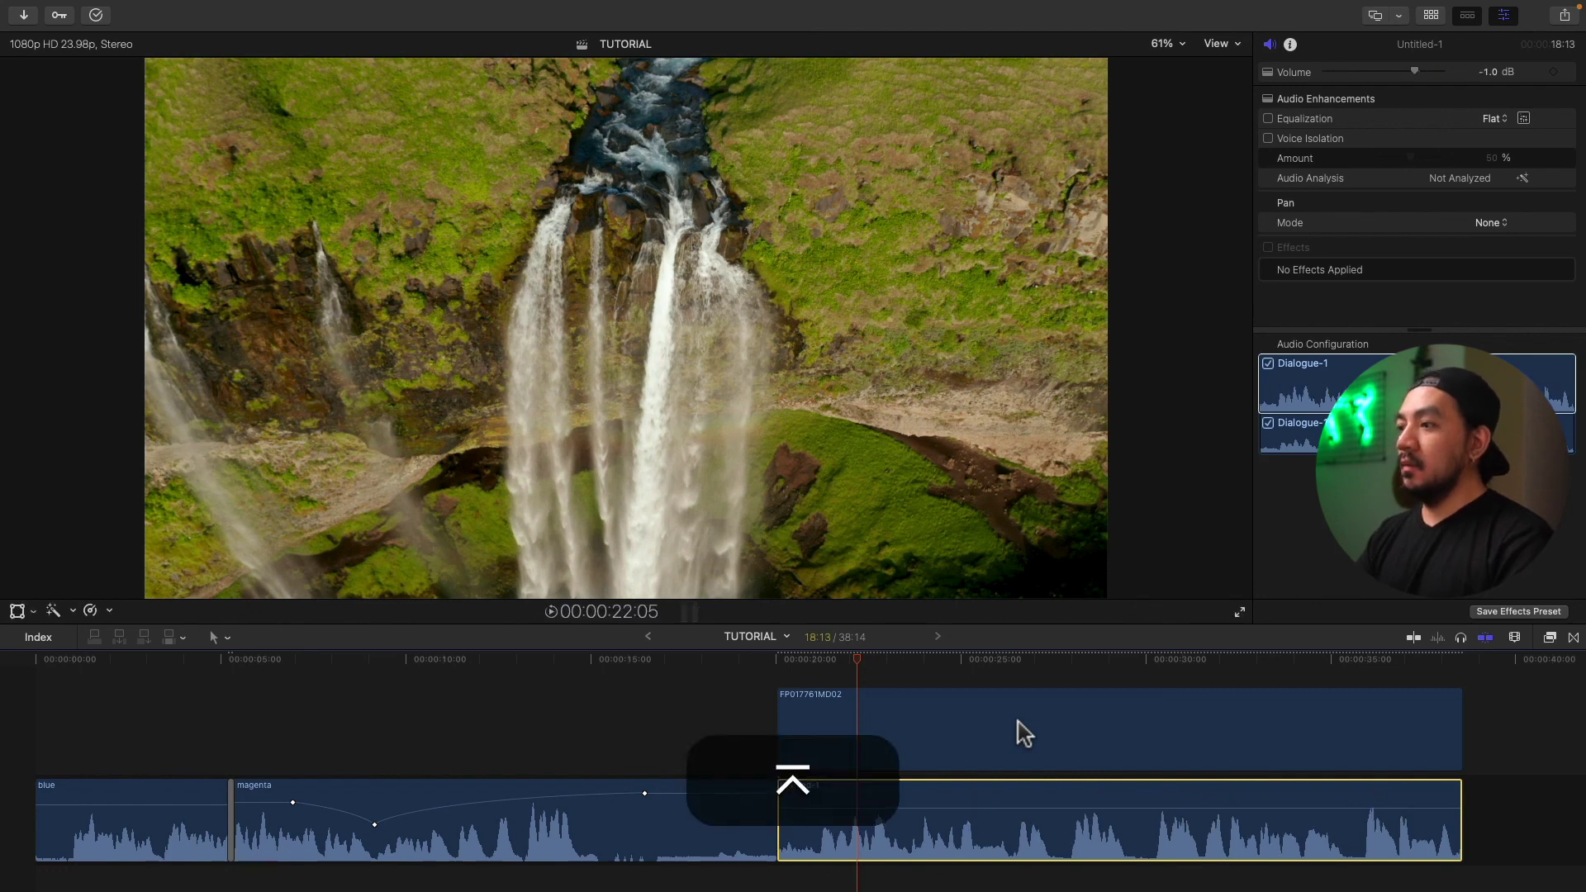
{"action": "mouse_move", "coordinate": [895, 808]}
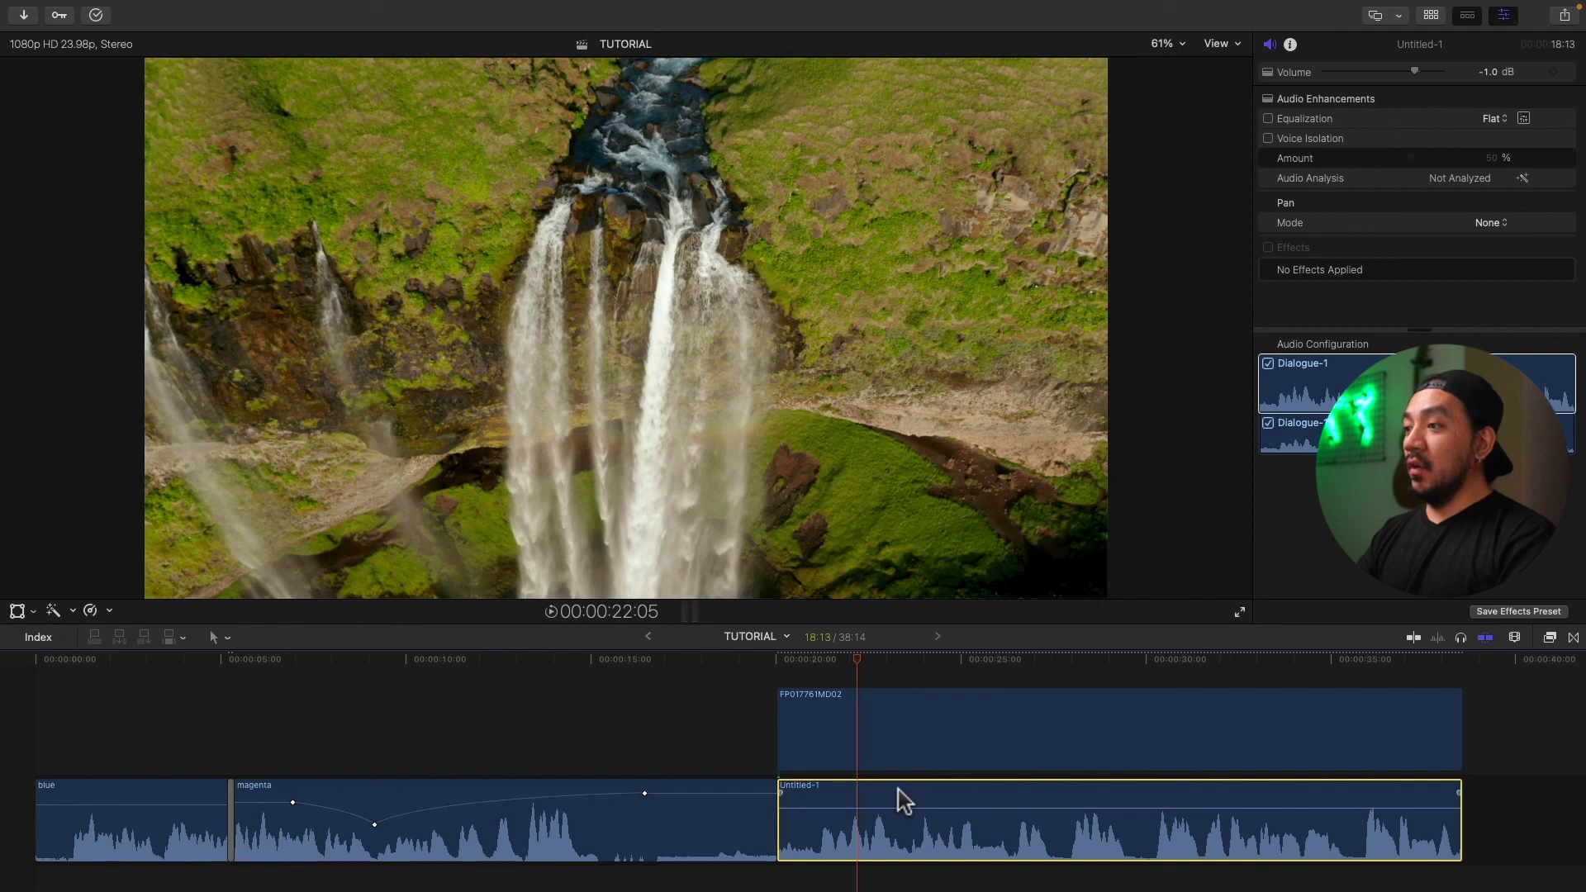
Raise the Untitled-1 clip's volume by 4 dB using the Relative adjustment and check the level on its volume line
{"action": "scroll", "coordinate": [903, 789], "scroll_direction": "down", "scroll_amount": 1}
{"action": "left_click", "coordinate": [922, 770]}
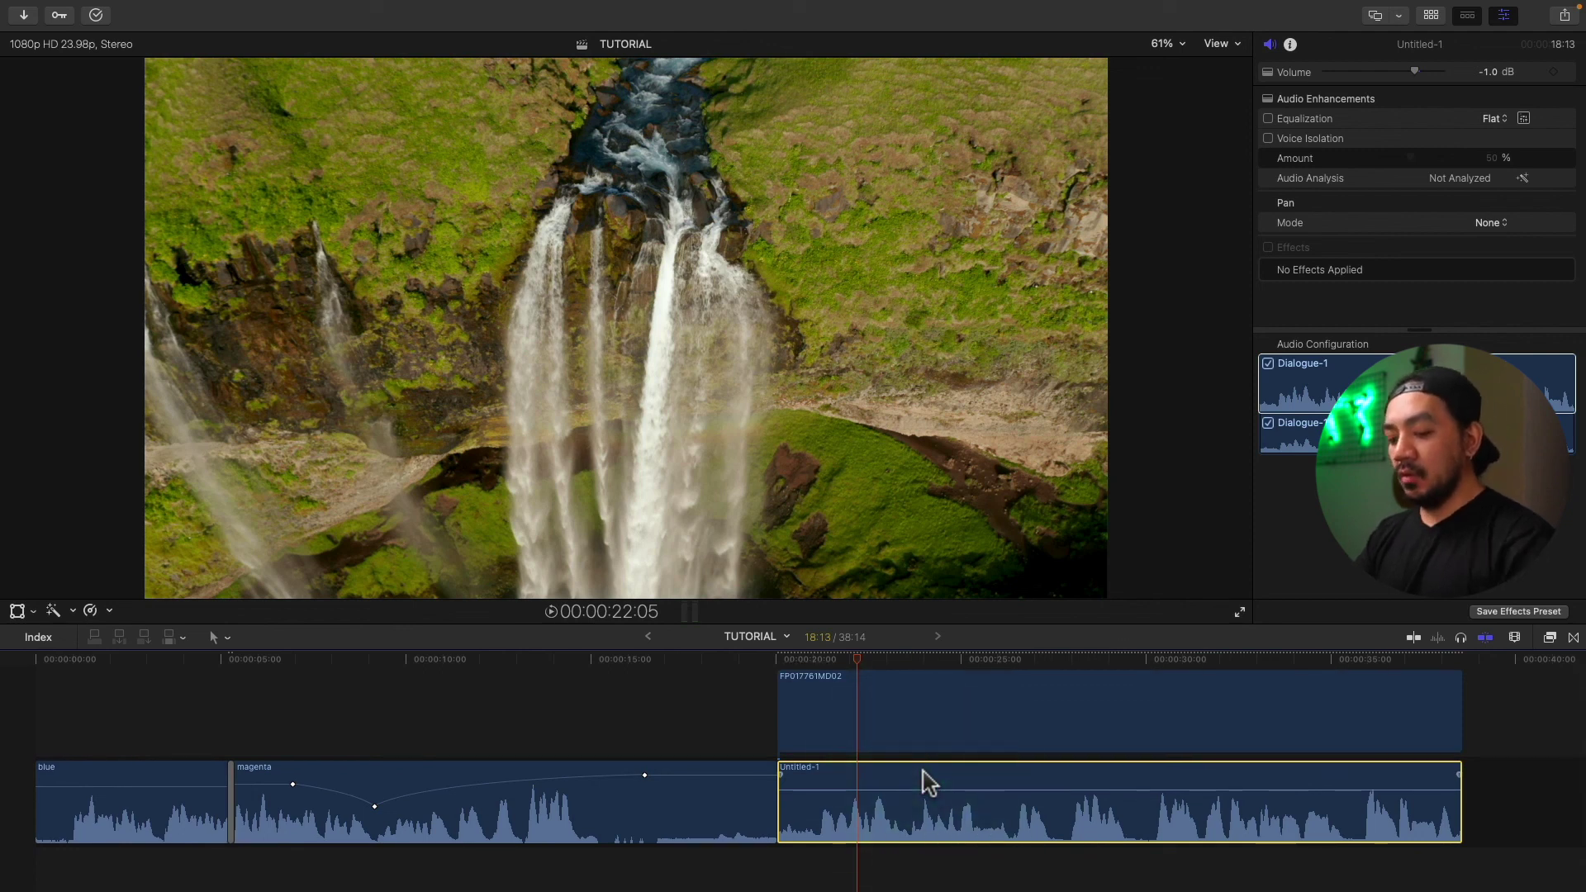
{"action": "key", "text": "ctrl"}
{"action": "key", "text": "ctrl+super+l"}
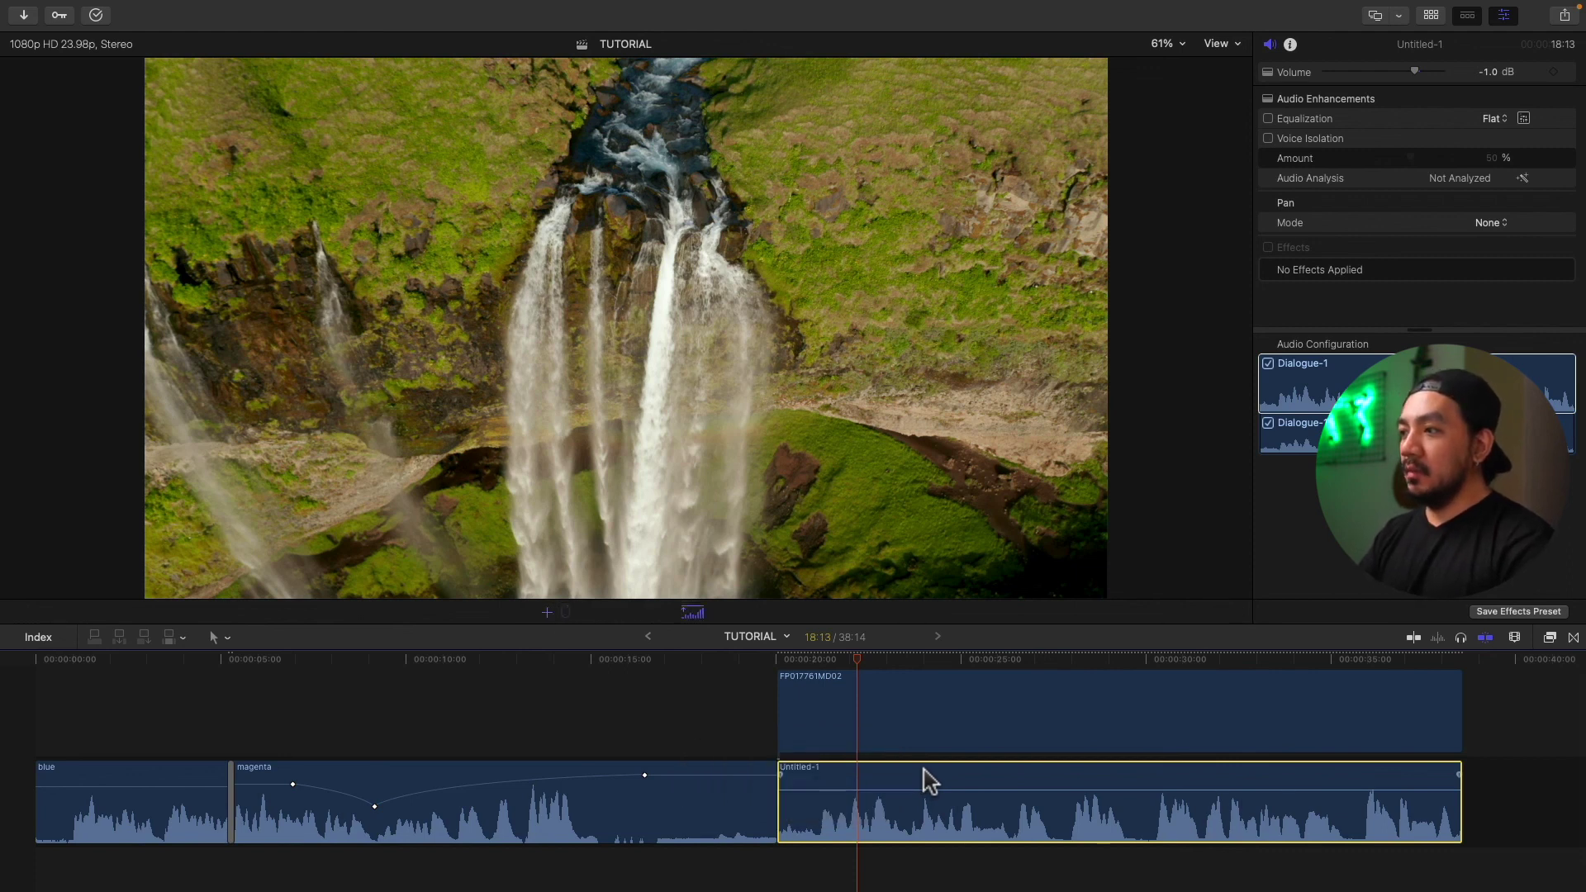
{"action": "key", "text": "plus"}
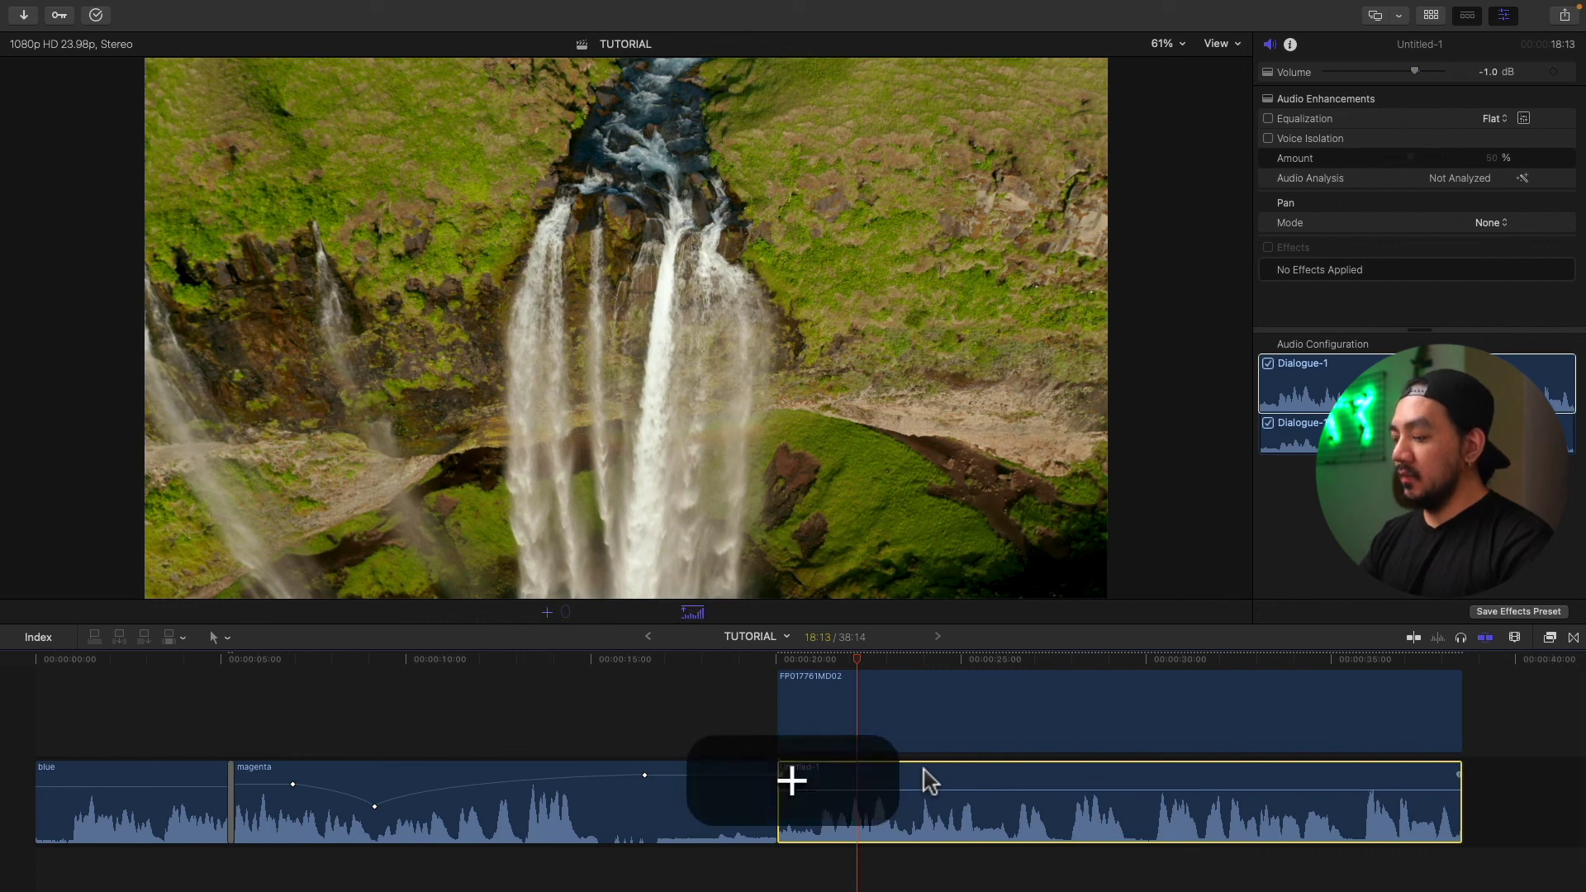
{"action": "type", "text": "4"}
{"action": "key", "text": "Return"}
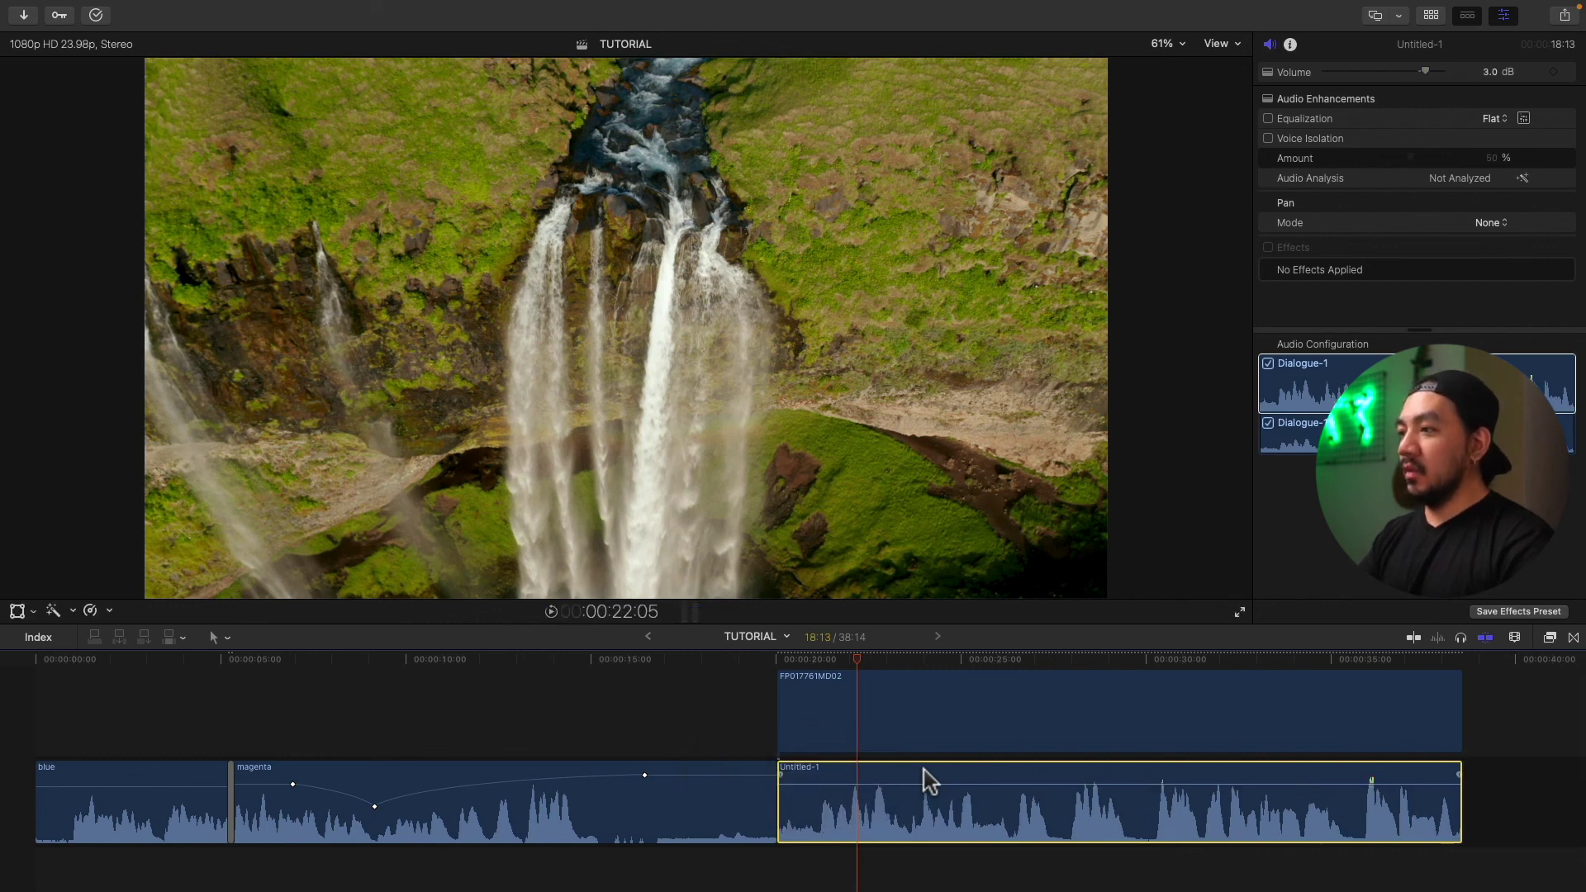
{"action": "left_click_drag", "start_coordinate": [918, 782], "coordinate": [918, 781]}
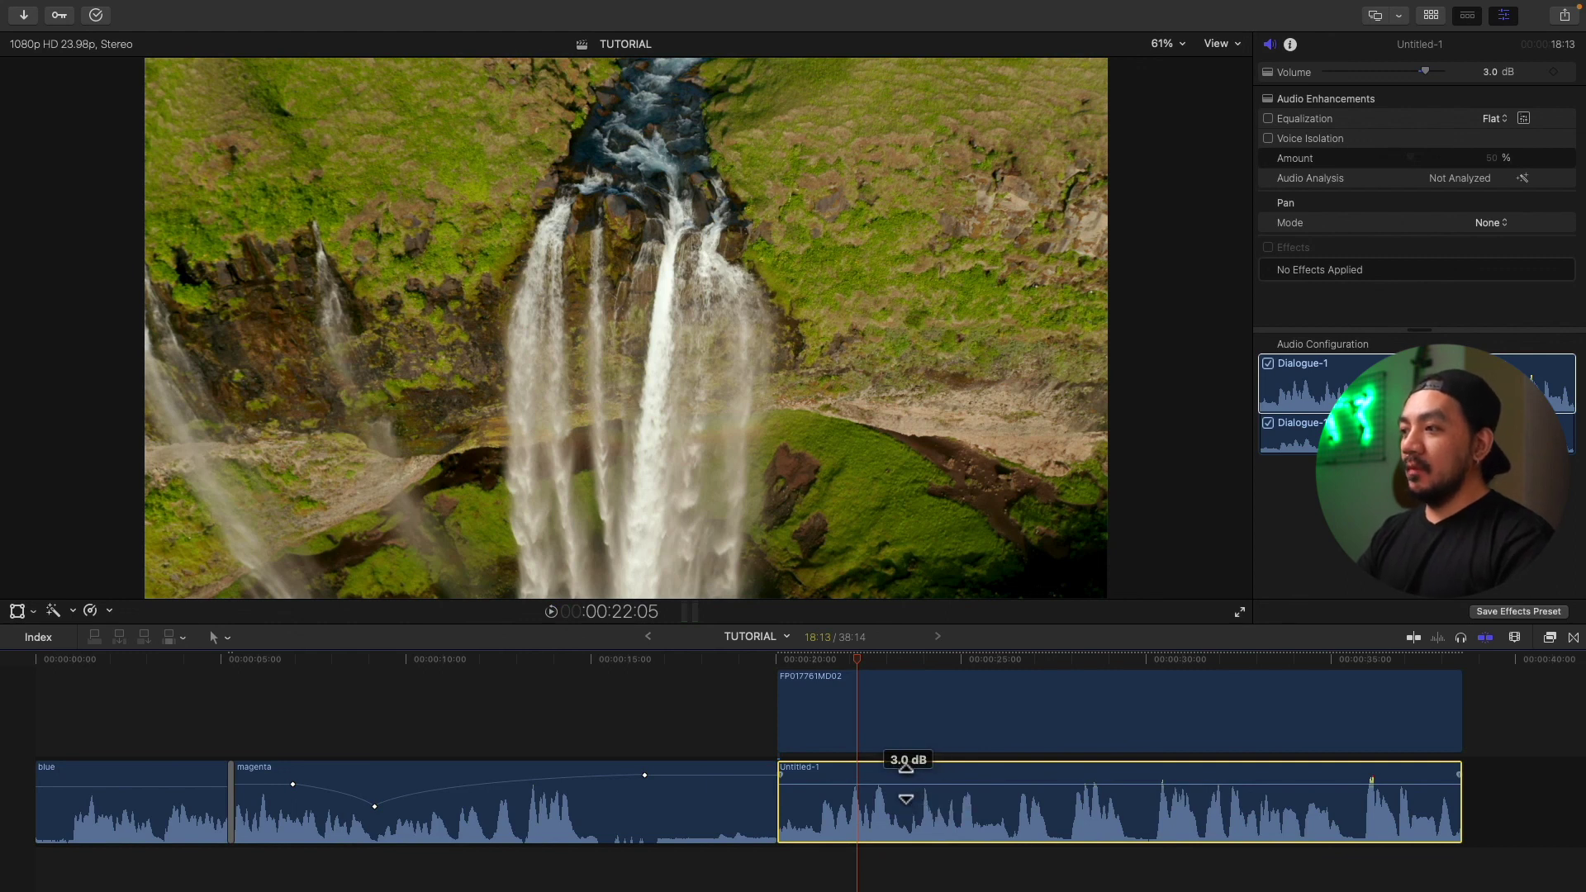
{"action": "scroll", "coordinate": [906, 783], "scroll_direction": "down", "scroll_amount": 1}
{"action": "scroll", "coordinate": [906, 783], "scroll_direction": "up", "scroll_amount": 2}
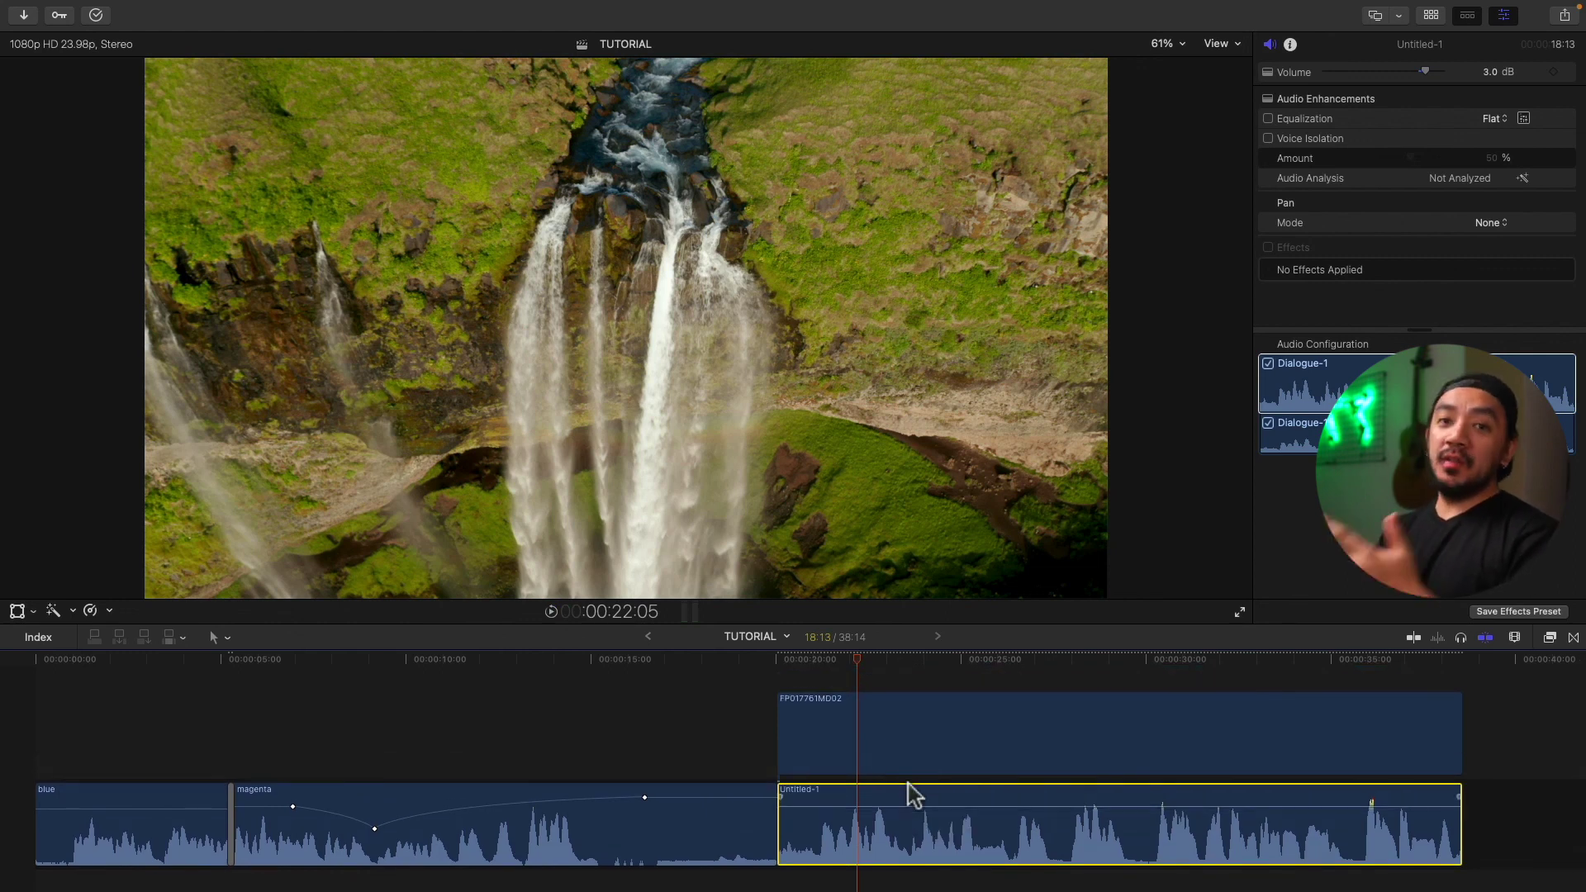